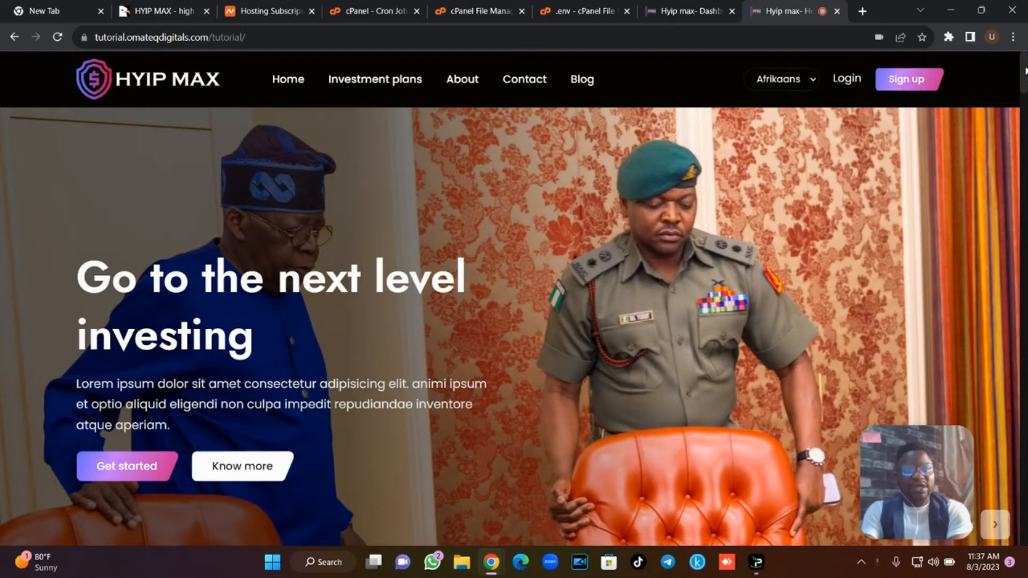
Scroll through the current page's content from top to bottom.
scroll(1026, 70, down, 10)
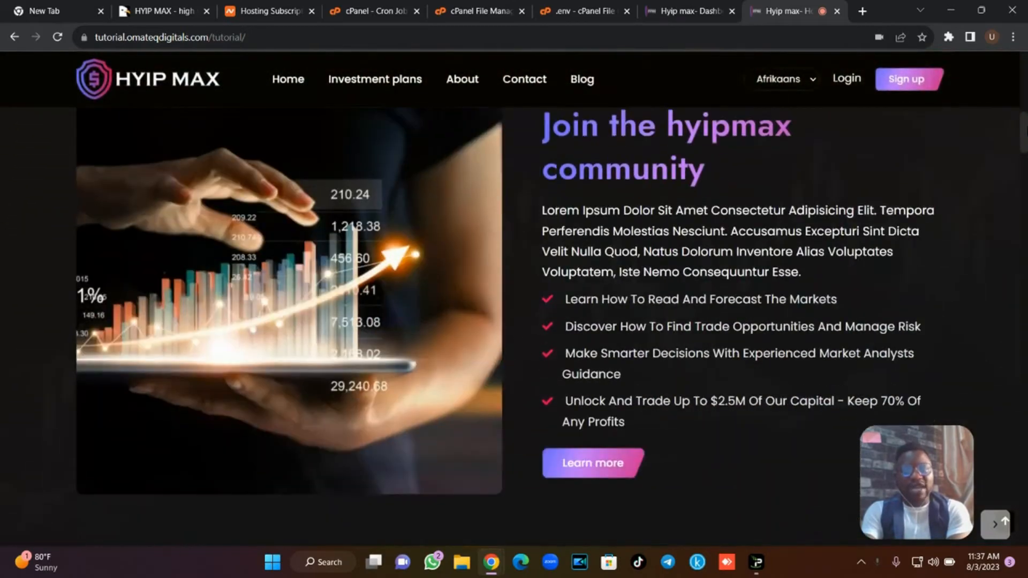
scroll(505, 324, down, 15)
scroll(514, 326, down, 10)
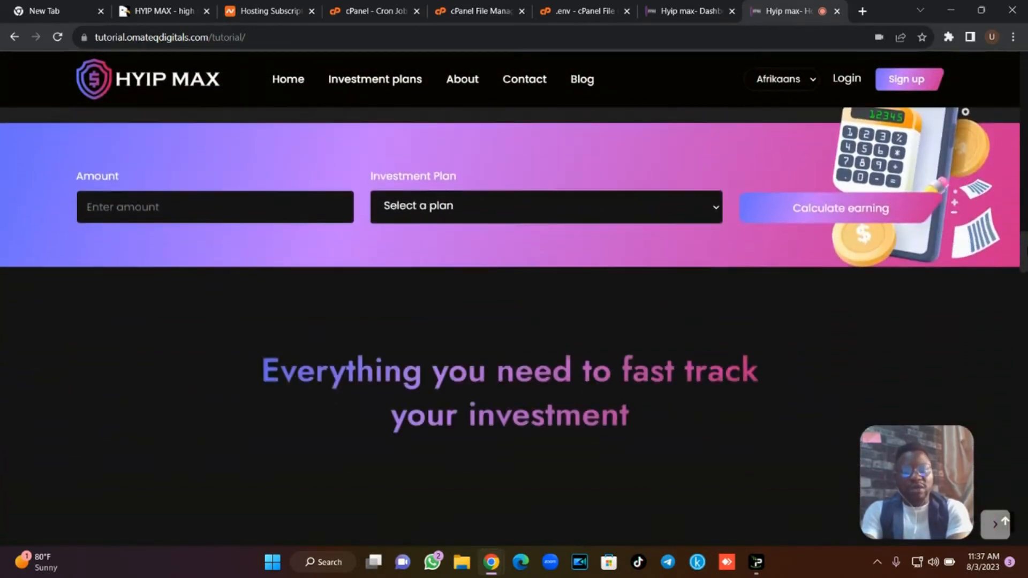
scroll(514, 295, down, 5)
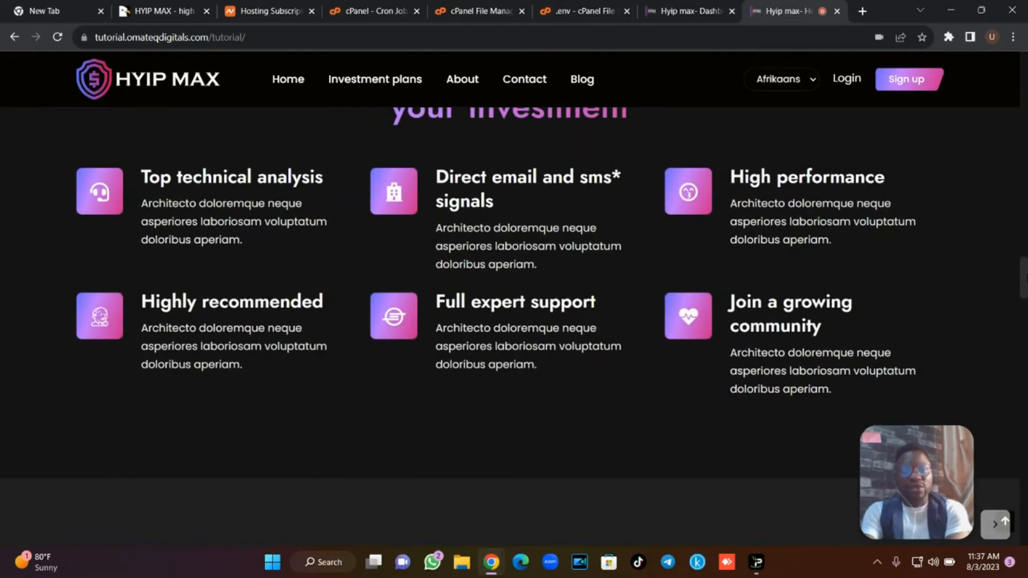
scroll(514, 295, down, 10)
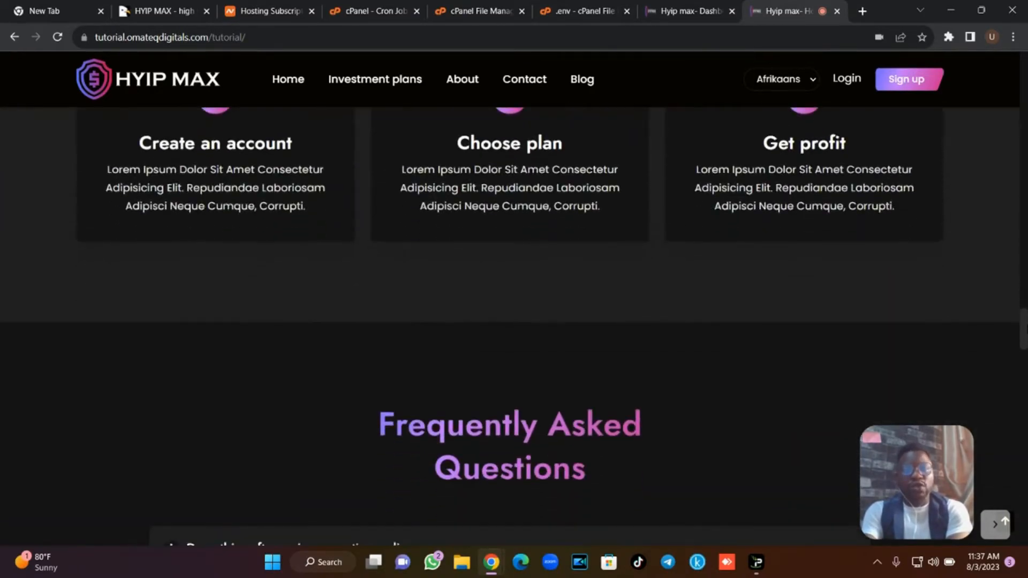
drag(1026, 329, 1025, 63)
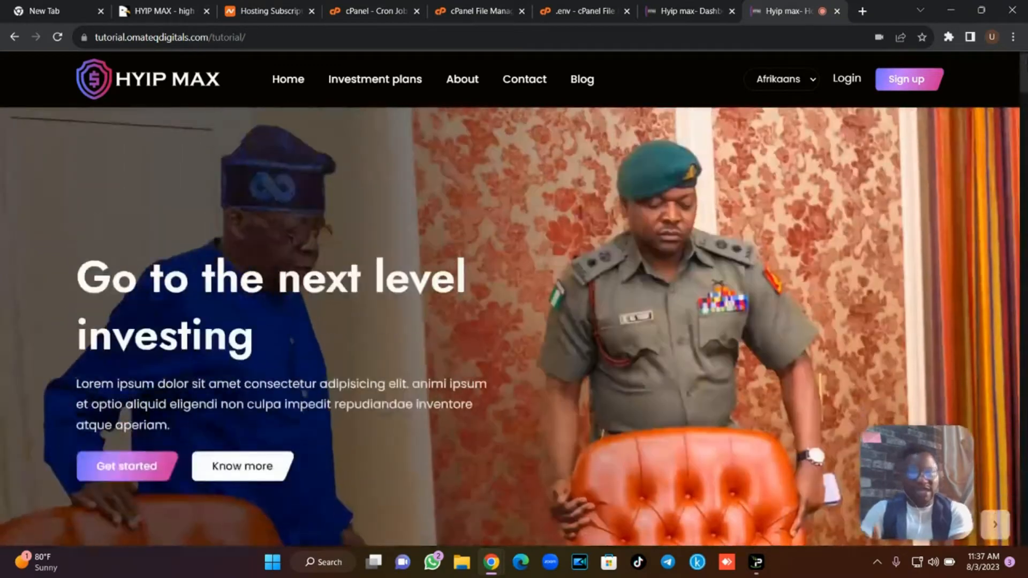
scroll(514, 295, down, 6)
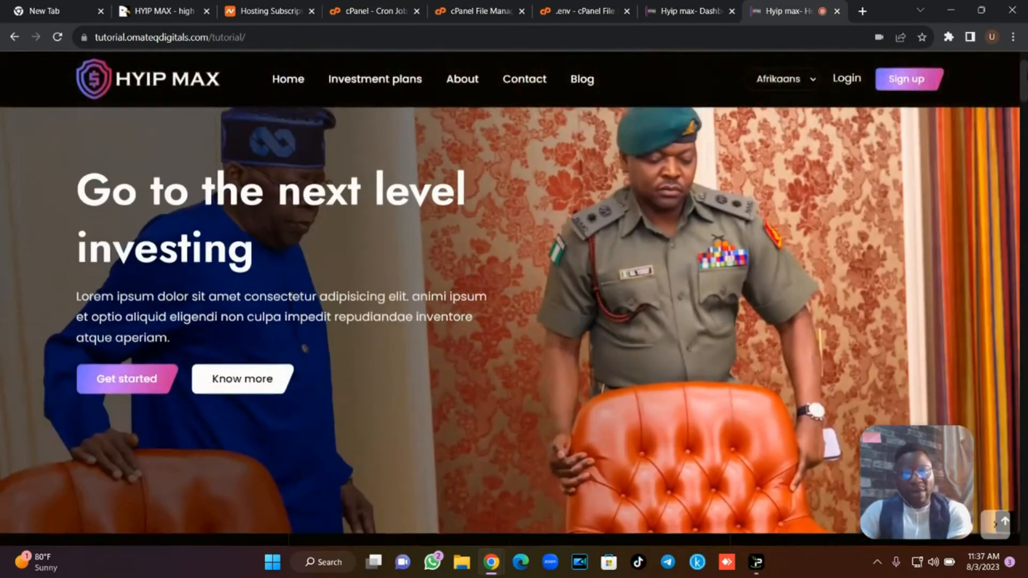
scroll(514, 294, down, 5)
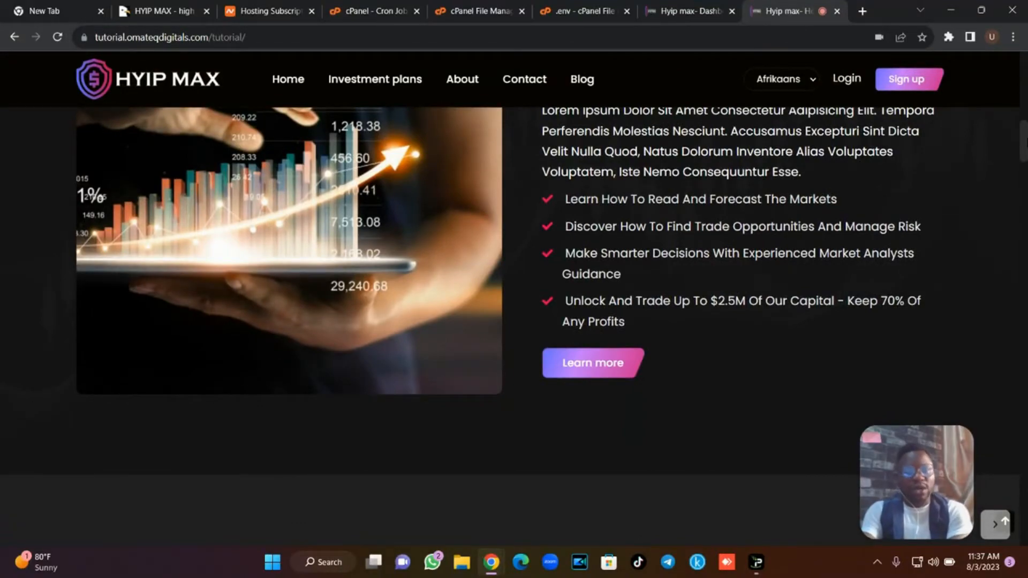
scroll(514, 295, down, 15)
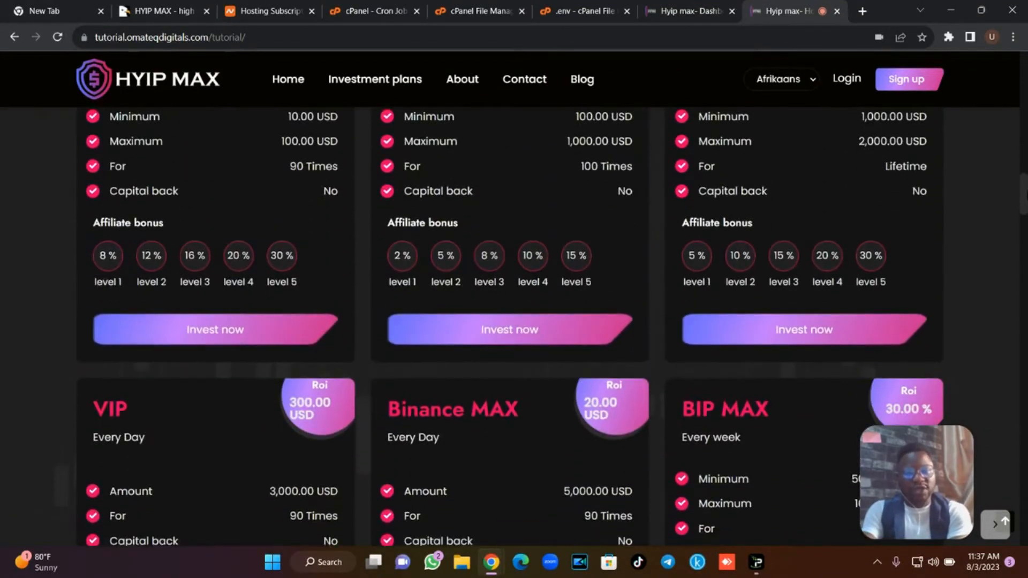
scroll(514, 294, down, 10)
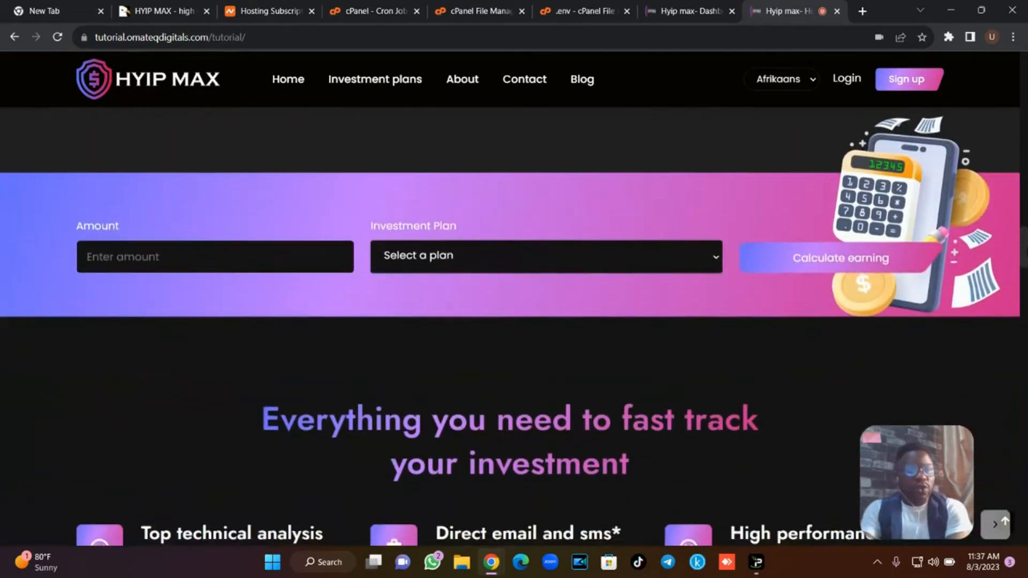
scroll(514, 294, down, 10)
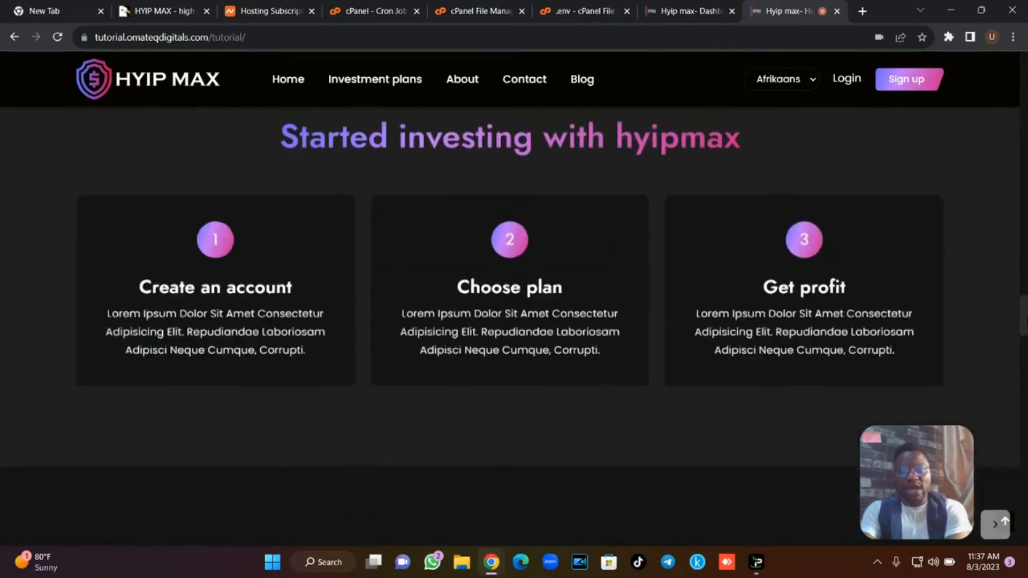
scroll(514, 294, down, 10)
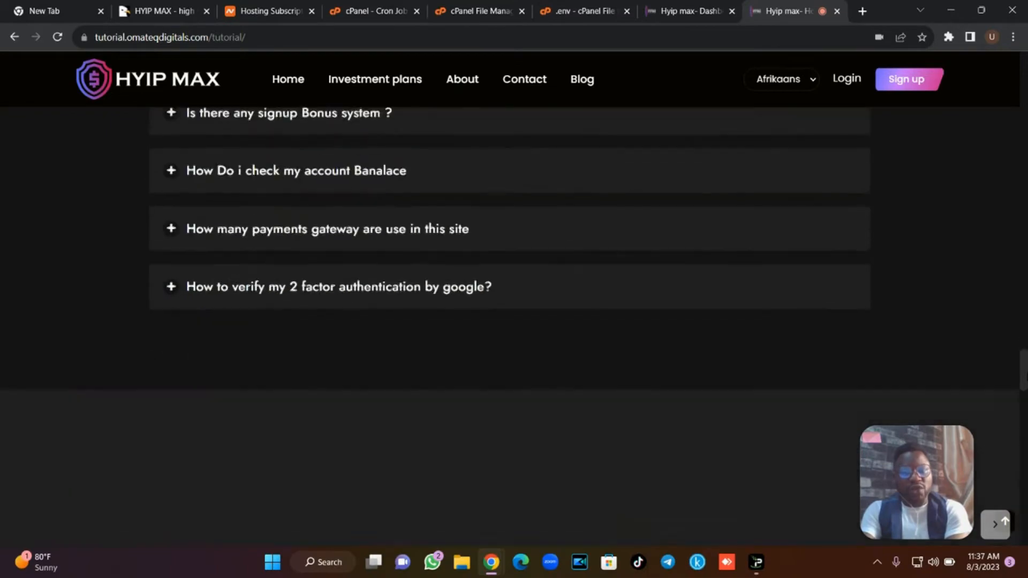
scroll(514, 295, down, 10)
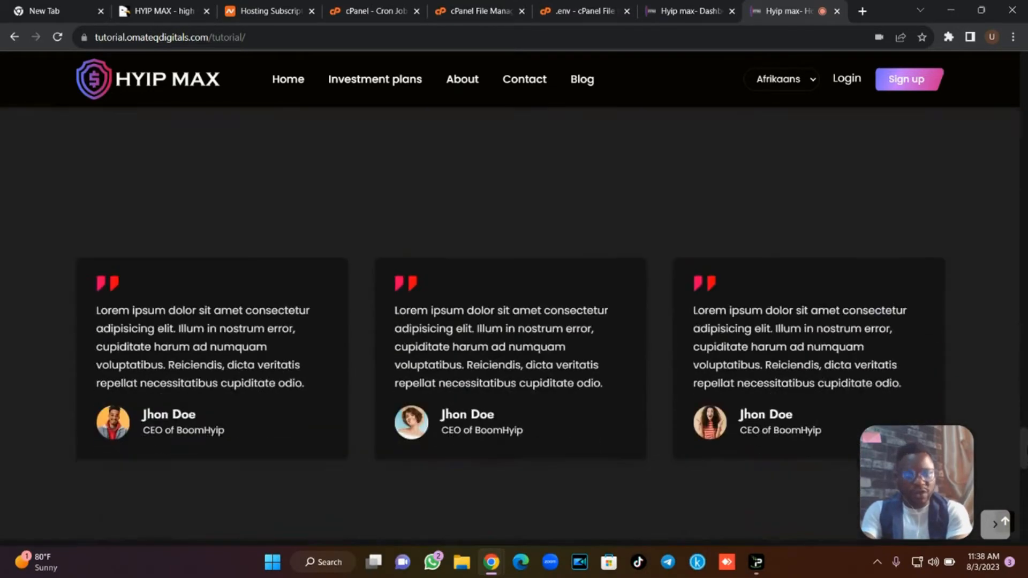
drag(1023, 449, 1022, 187)
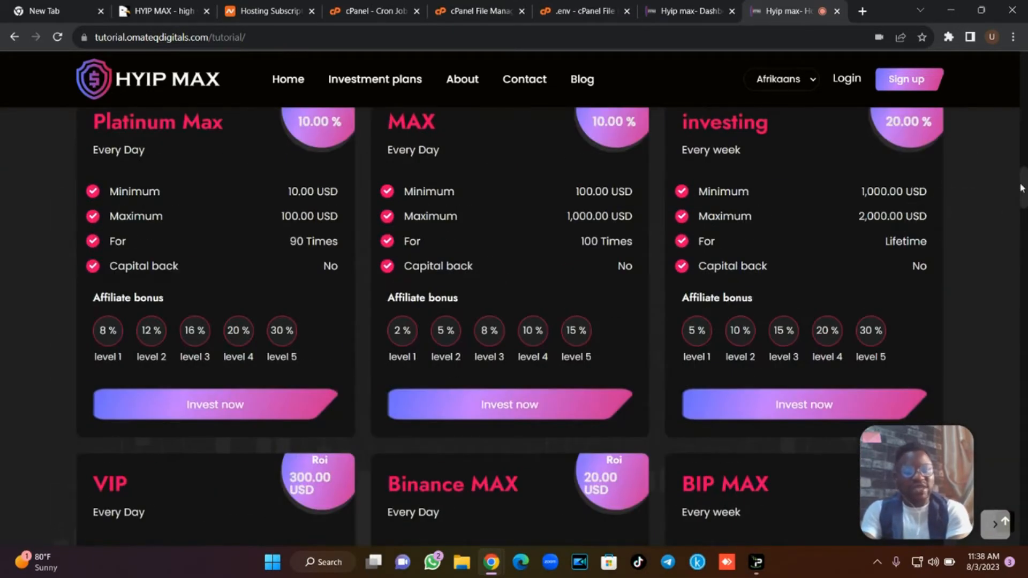
drag(1024, 187, 1025, 54)
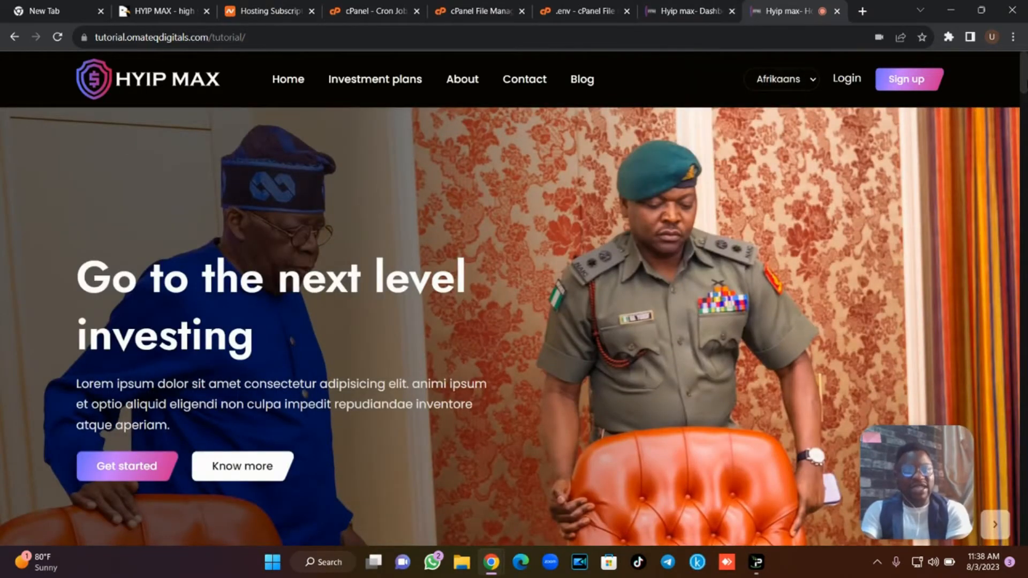
scroll(514, 300, down, 10)
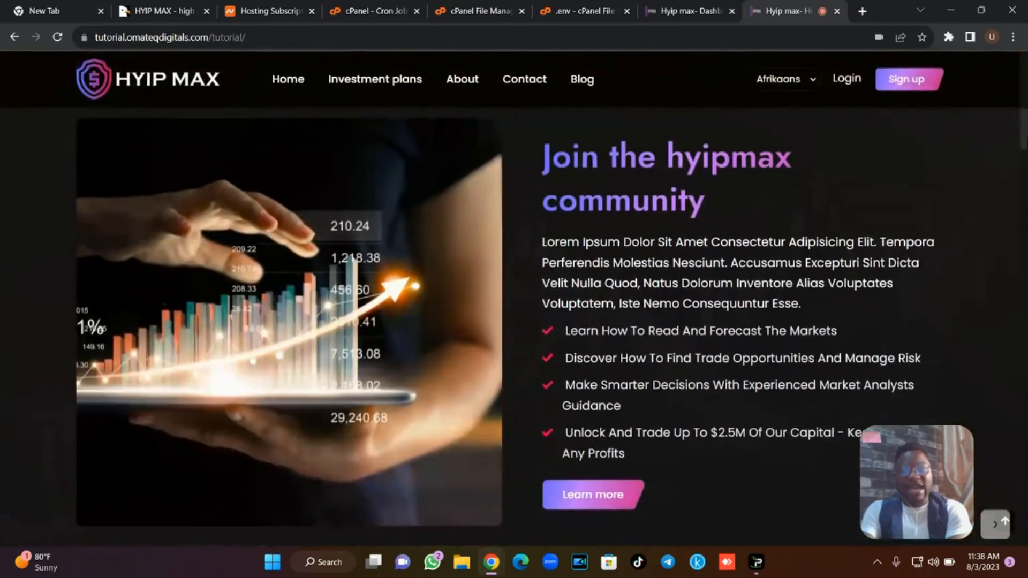
scroll(514, 300, down, 9)
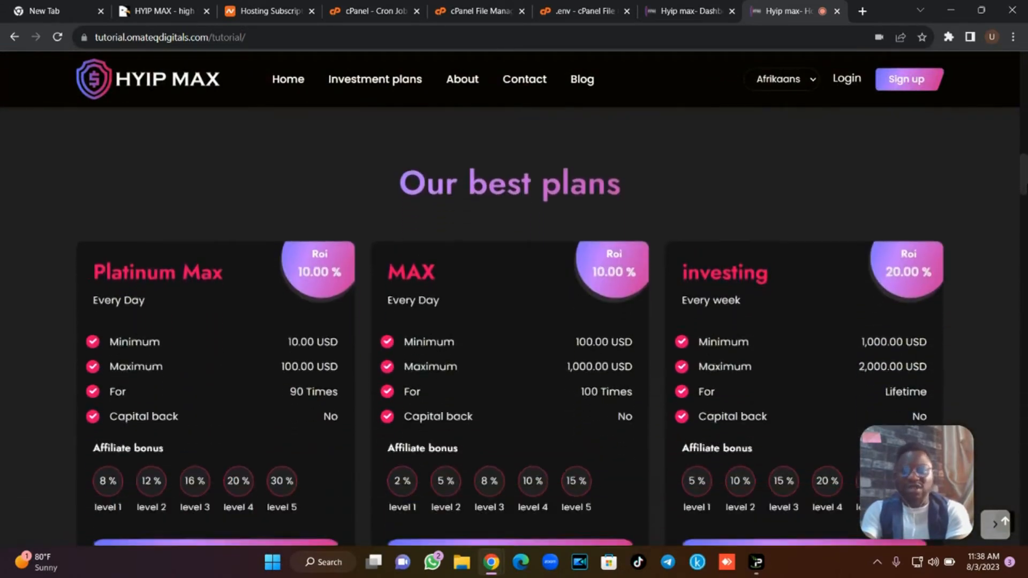
scroll(514, 299, up, 17)
scroll(514, 321, up, 5)
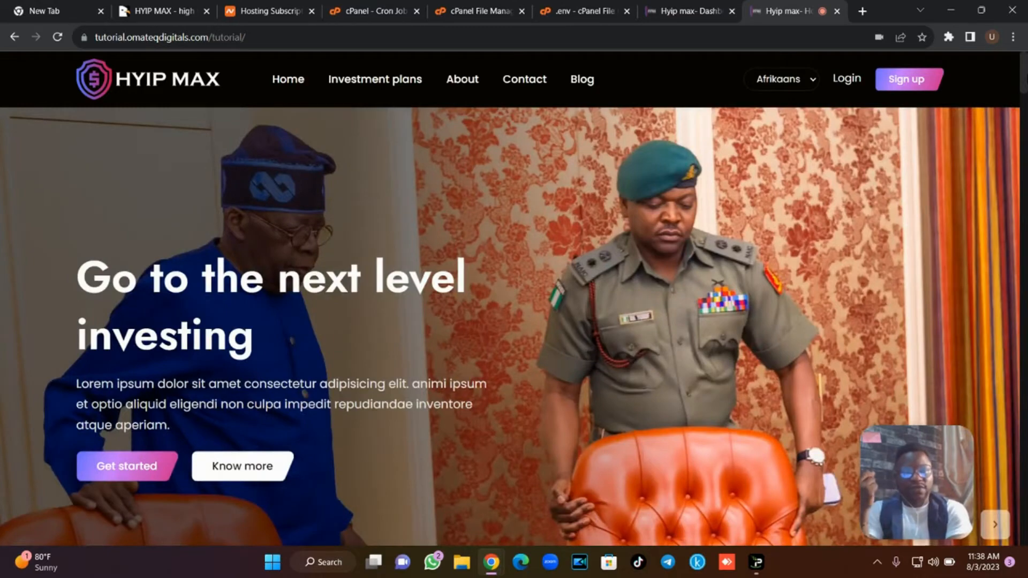
scroll(514, 300, down, 6)
scroll(514, 300, up, 6)
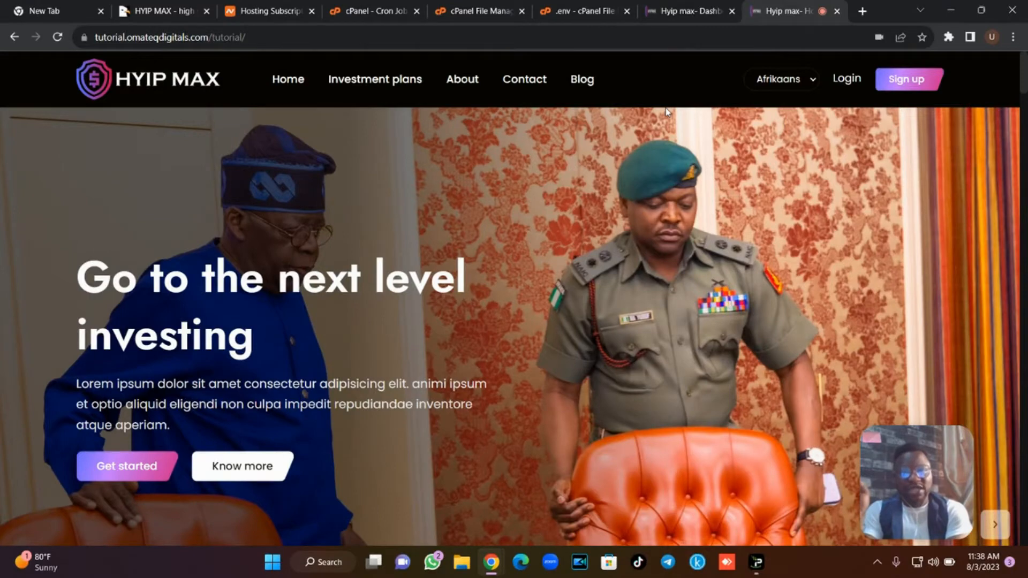
Open asurahosting.com in a new browser tab.
click(264, 11)
click(862, 12)
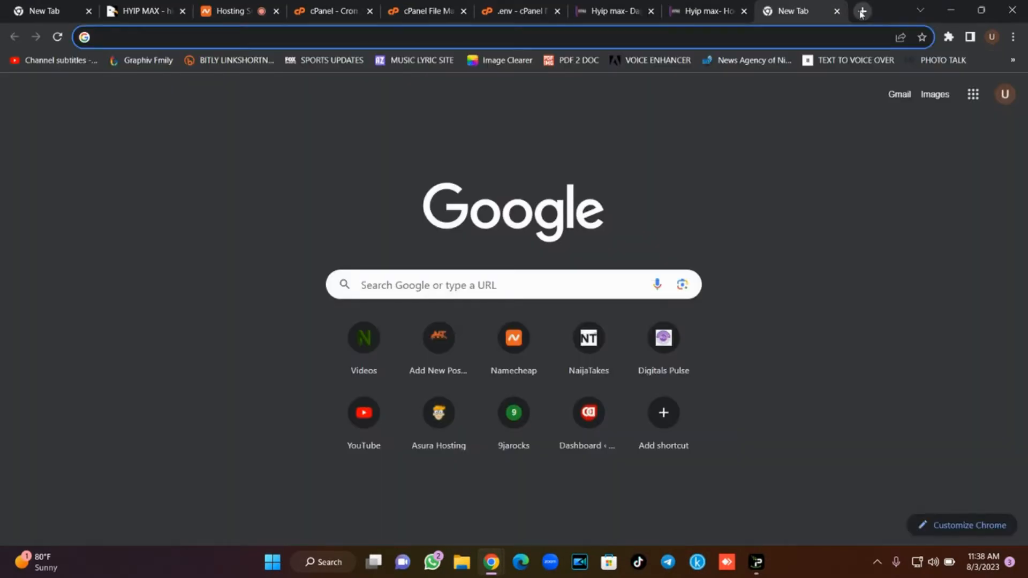
text(sura)
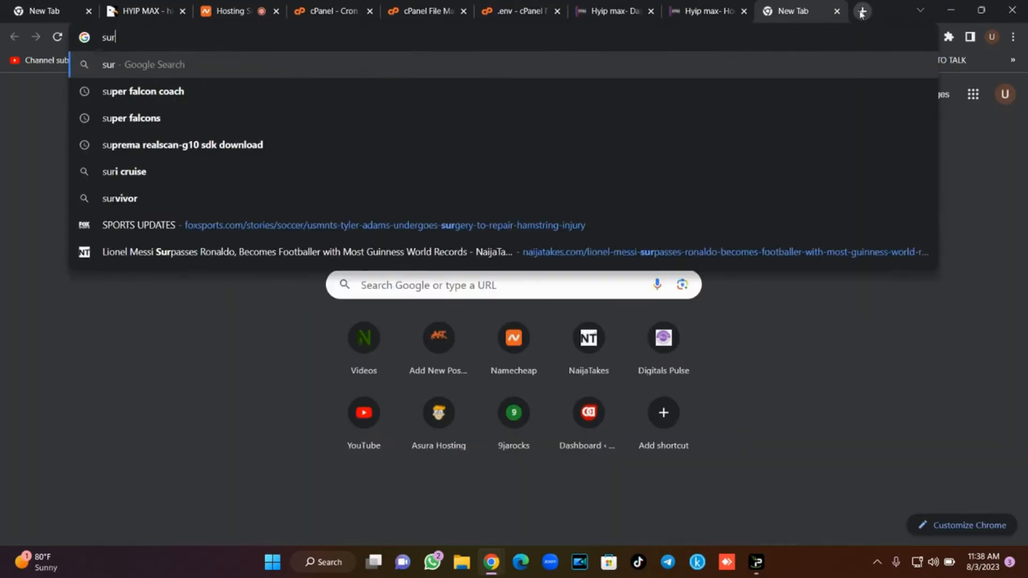
key(BackSpace)
key(BackSpace)
key(BackSpace)
key(BackSpace)
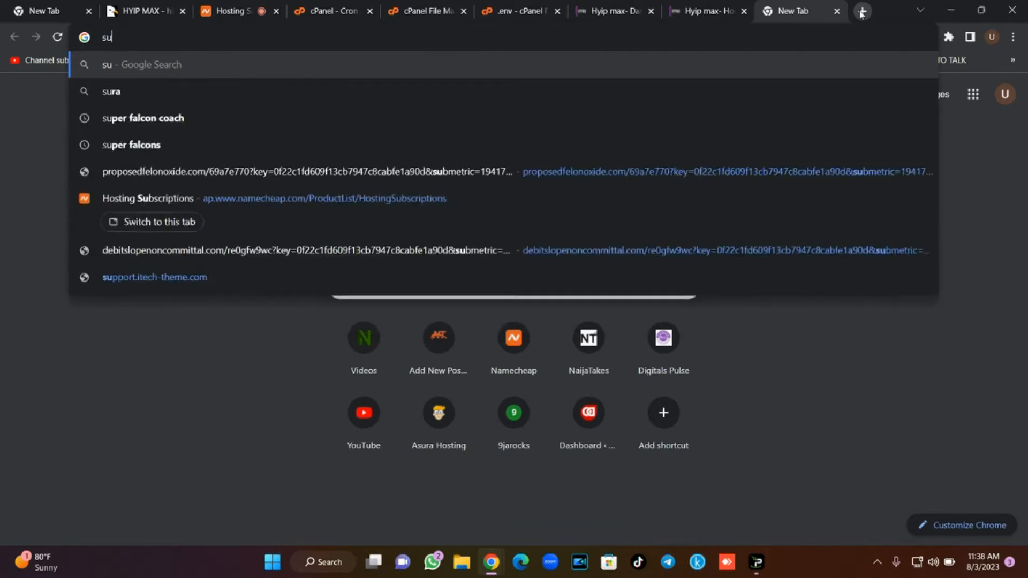
text(asurahosting.com)
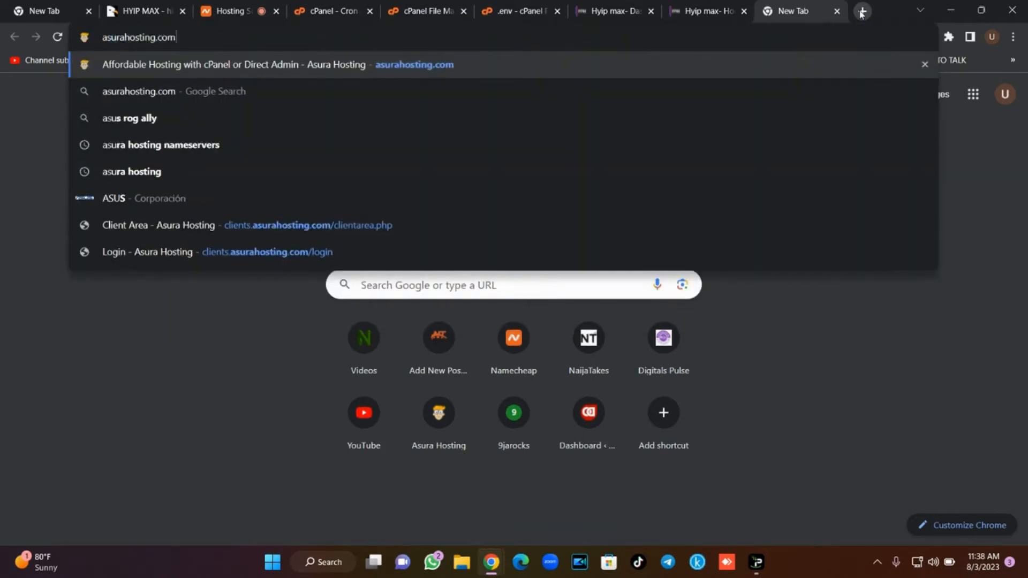
key(Return)
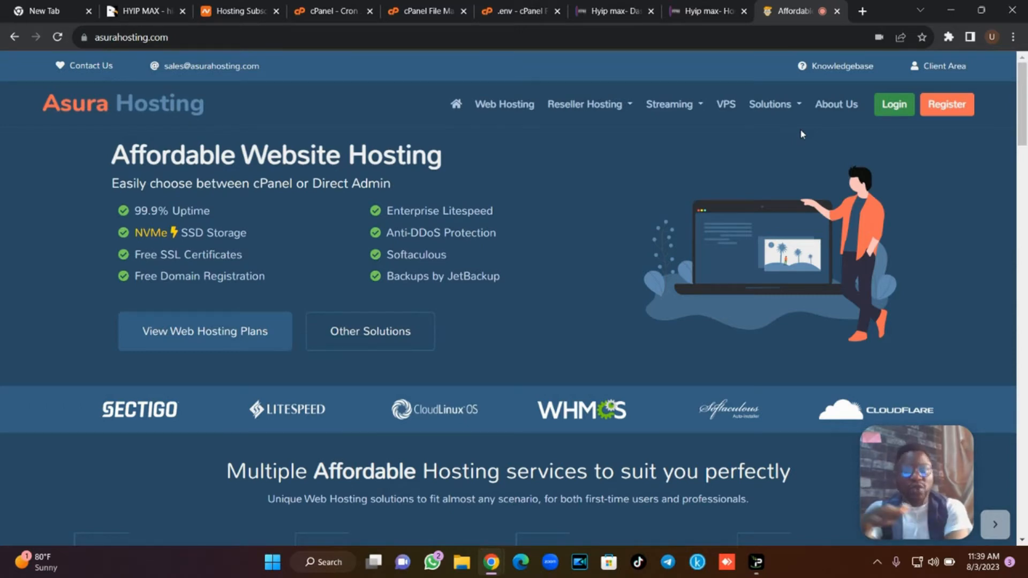
mouse_move(1024, 96)
mouse_down()
mouse_move(1025, 343)
mouse_move(1025, 91)
mouse_up()
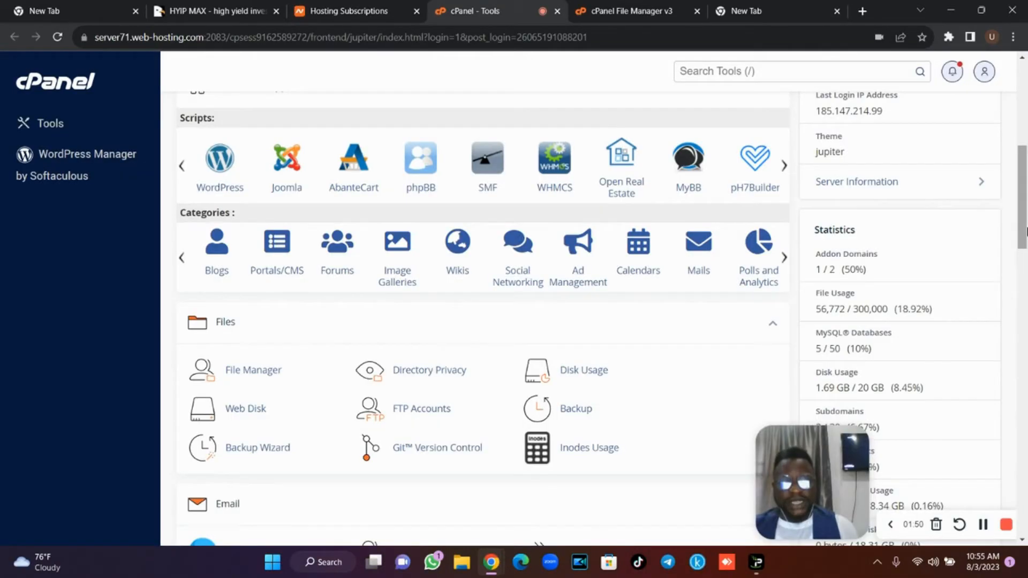
In the File Manager's tutorial.omateqdigitals.com folder, select the HYIP MAX V7.8.zip package.
scroll(1027, 220, up, 5)
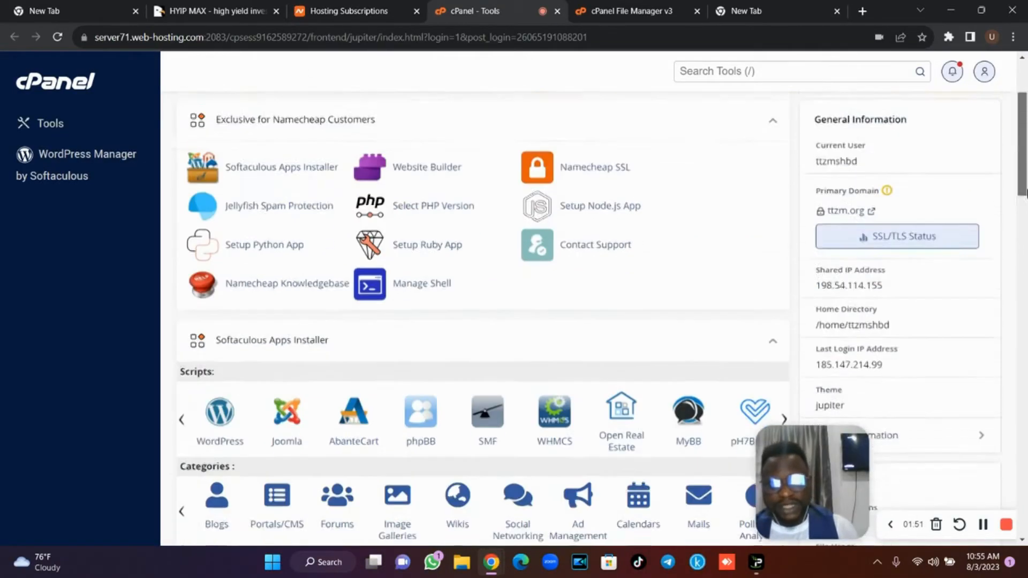
scroll(1026, 220, down, 3)
scroll(1027, 220, down, 3)
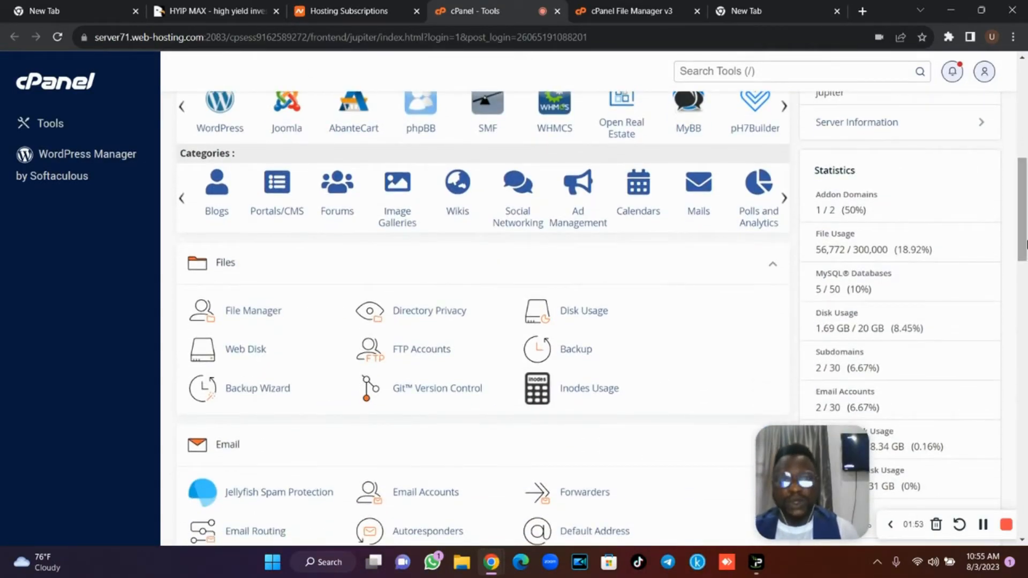
click(632, 10)
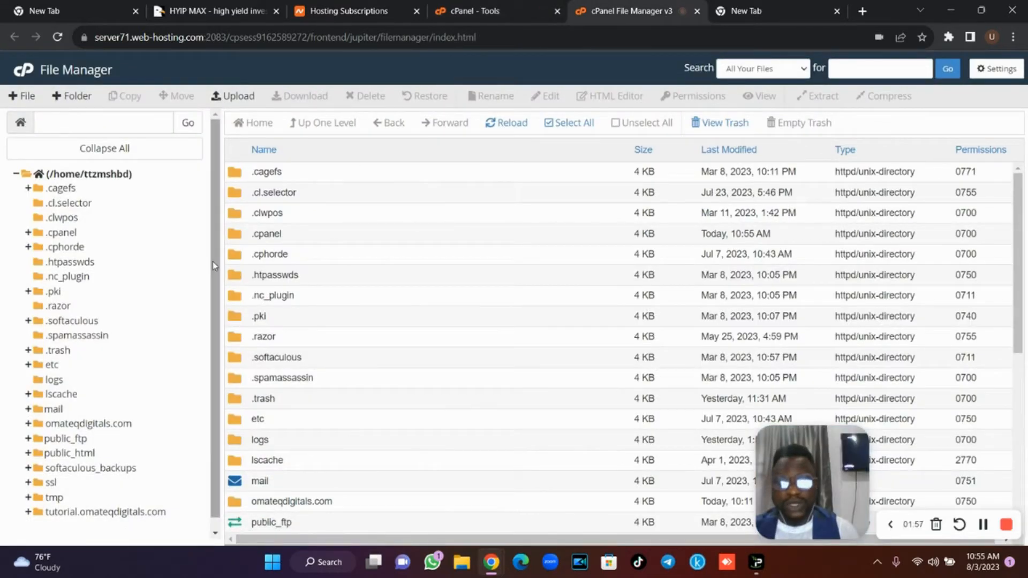
drag(215, 266, 215, 298)
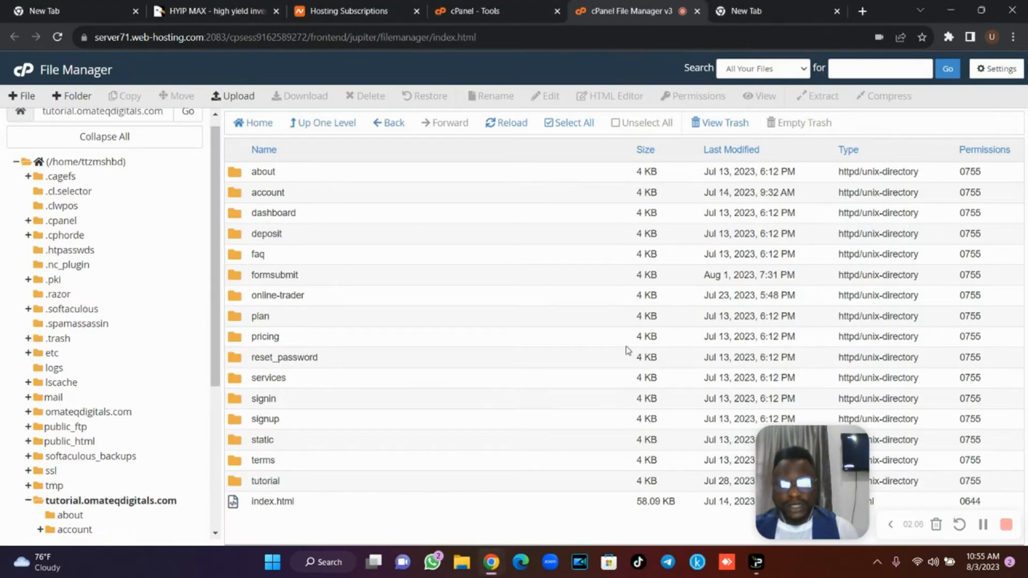
click(890, 524)
click(353, 176)
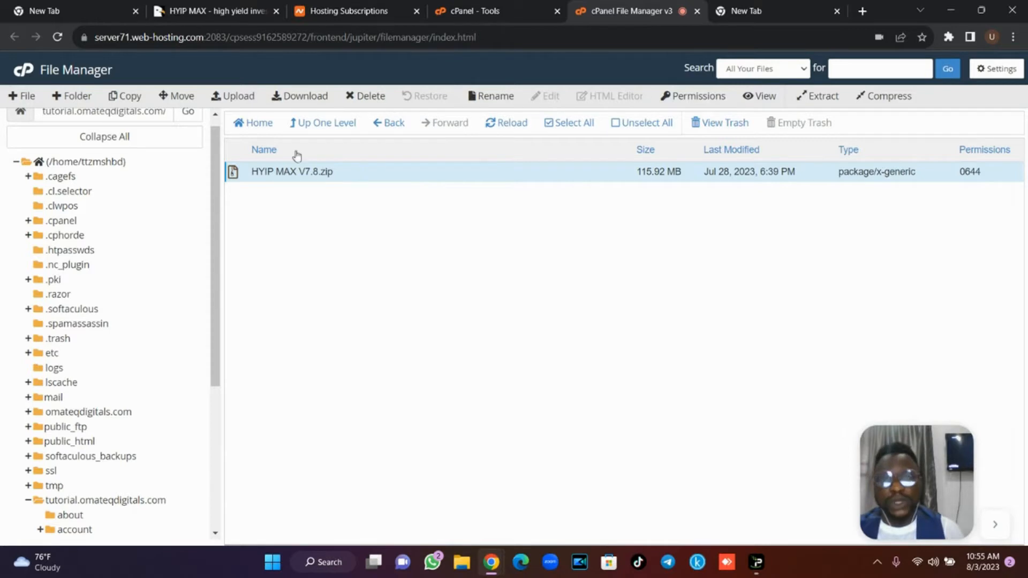
Open the upload page, cancel the file picker, and return to the listing showing HYIP MAX V7.8.zip.
click(239, 99)
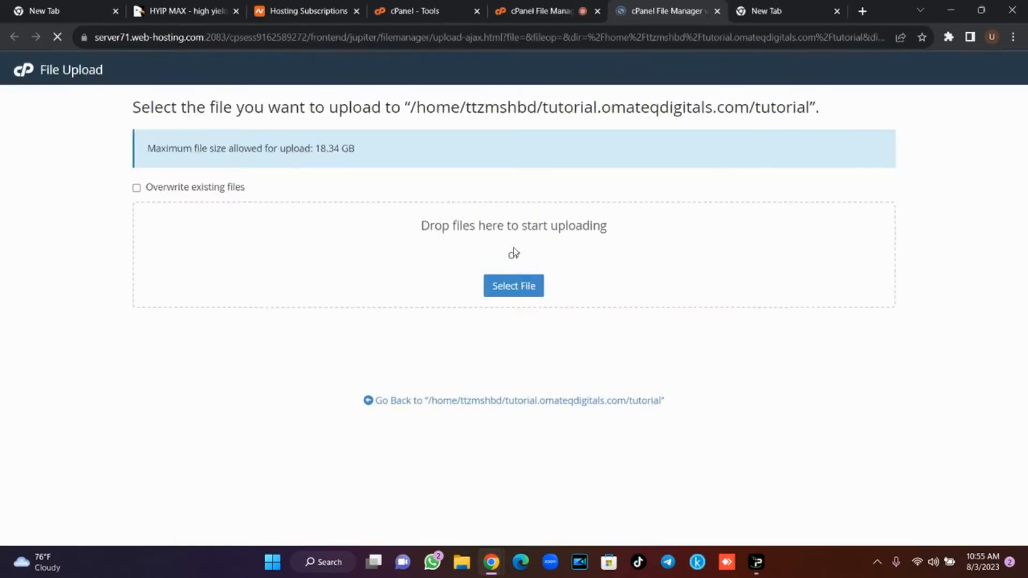
click(502, 282)
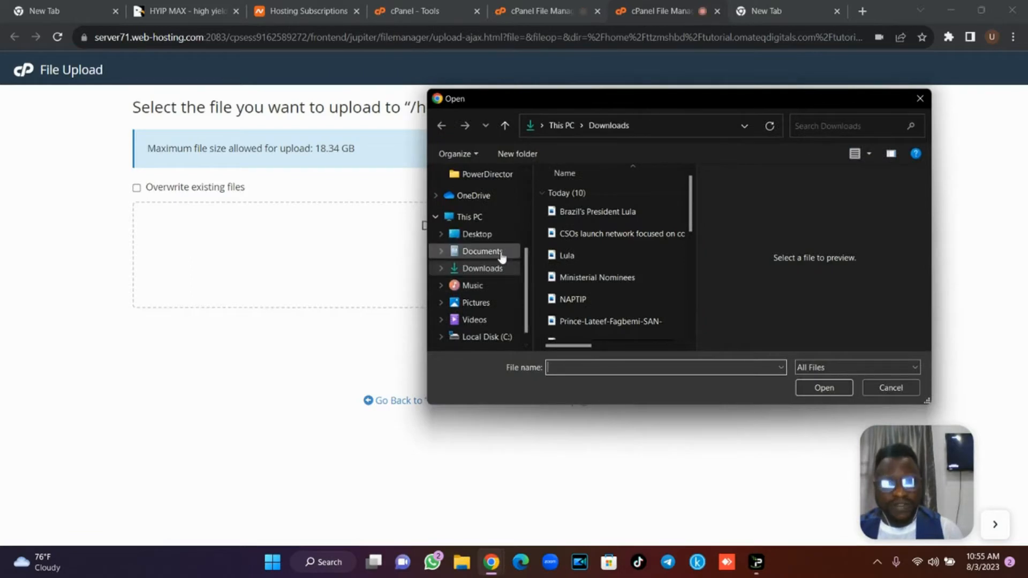
click(876, 388)
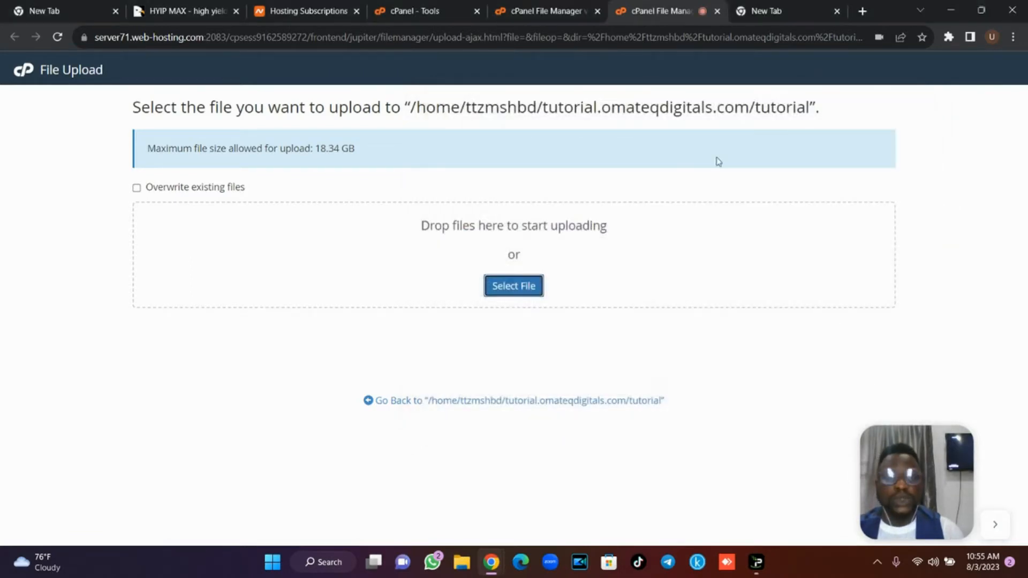
click(567, 13)
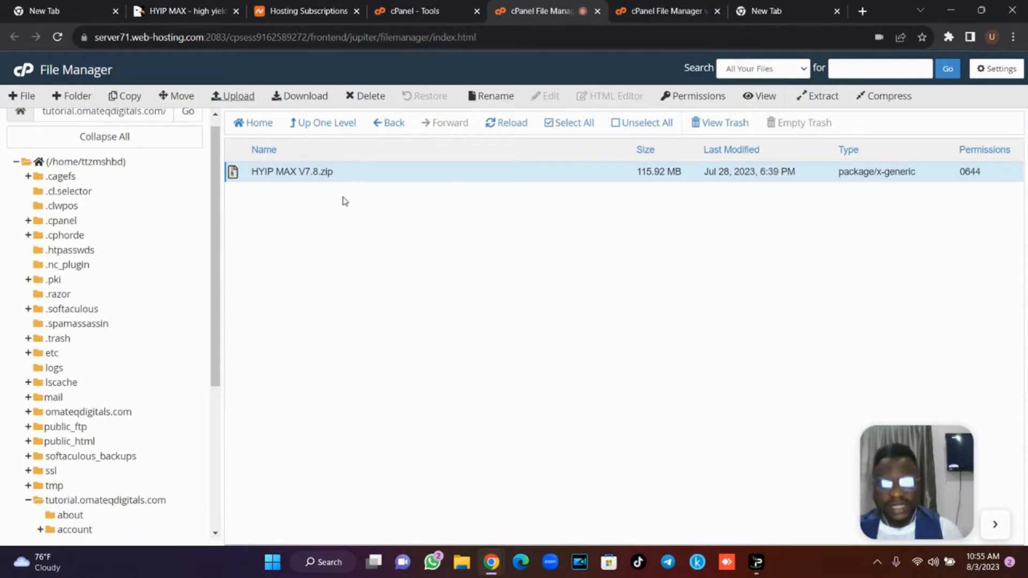
Extract HYIP MAX V7.8.zip into /tutorial.omateqdigitals.com/tutorial, then reselect the archive.
click(822, 97)
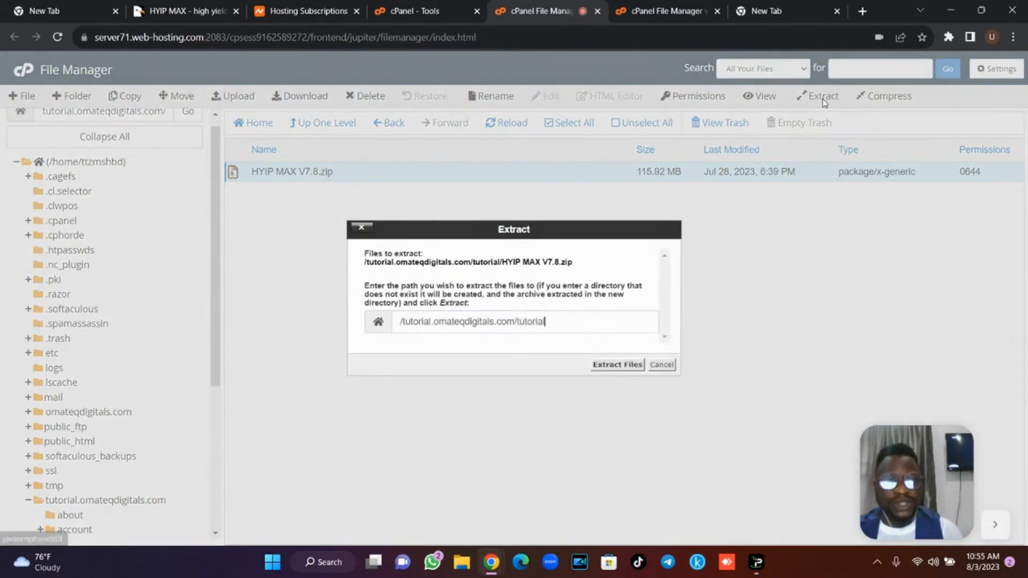
click(617, 365)
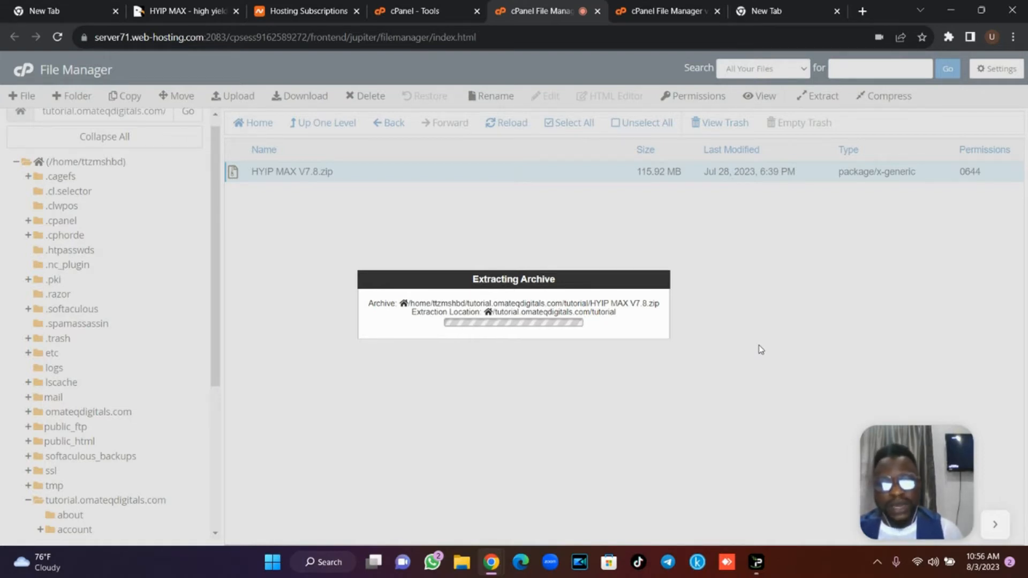
click(995, 524)
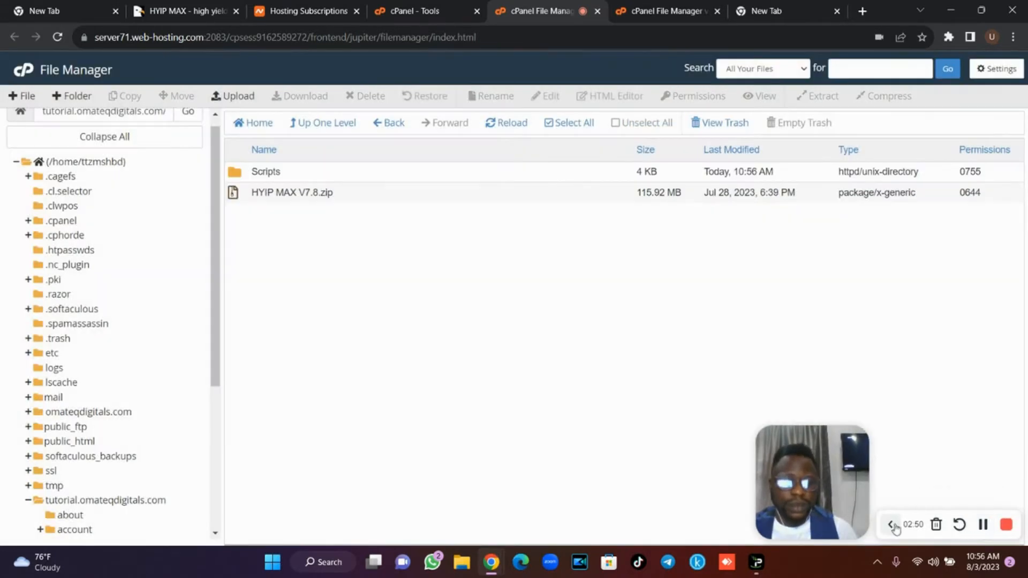
click(891, 524)
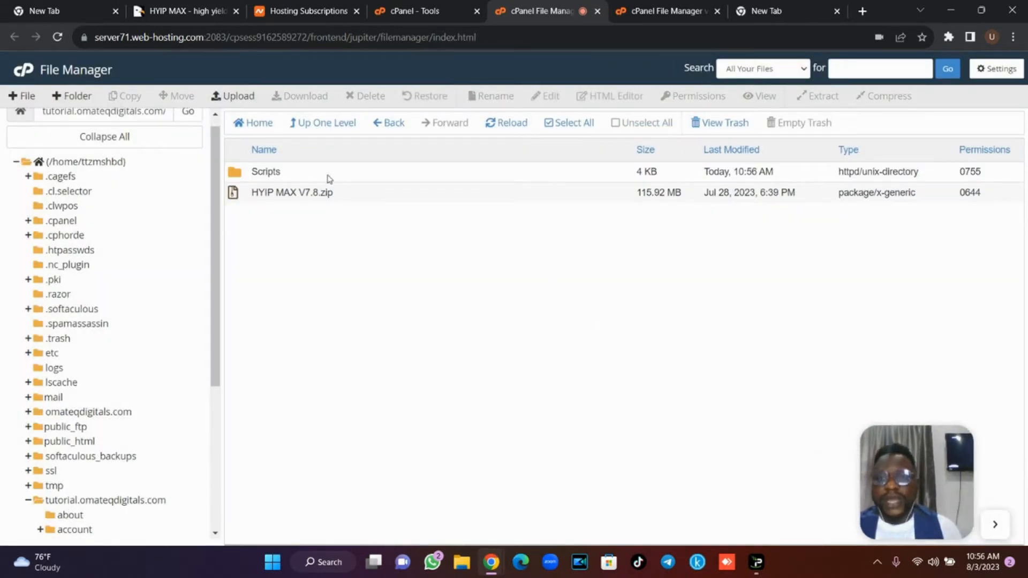
click(343, 199)
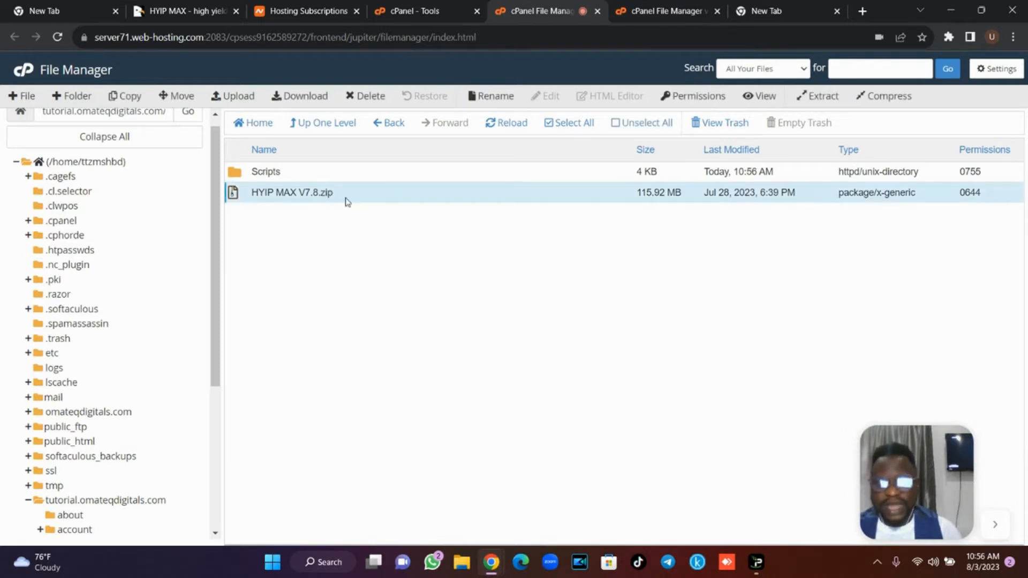
Trash the zip and move all Scripts contents into /tutorial.omateqdigitals.com/tutorial/.
click(374, 100)
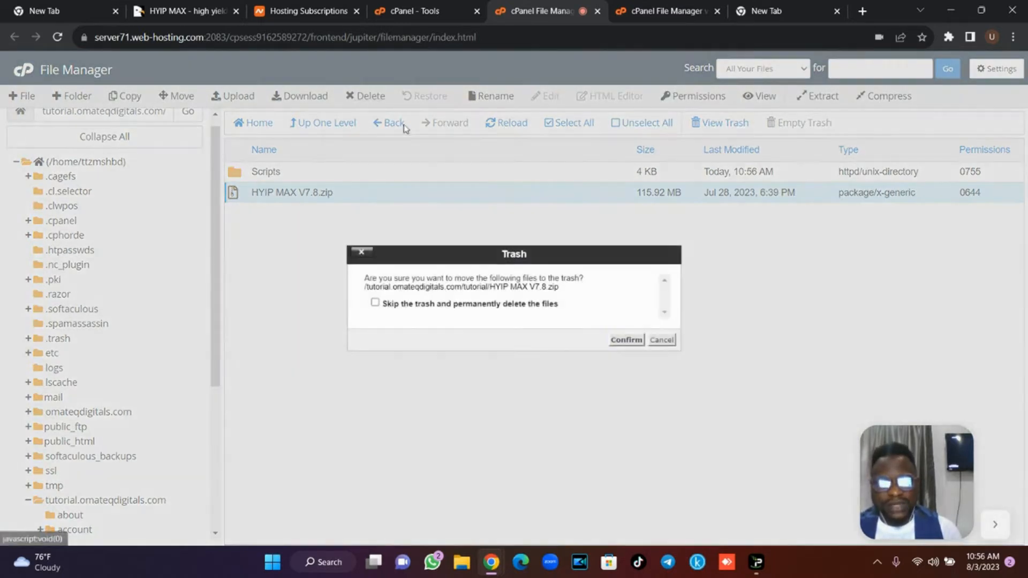
click(626, 341)
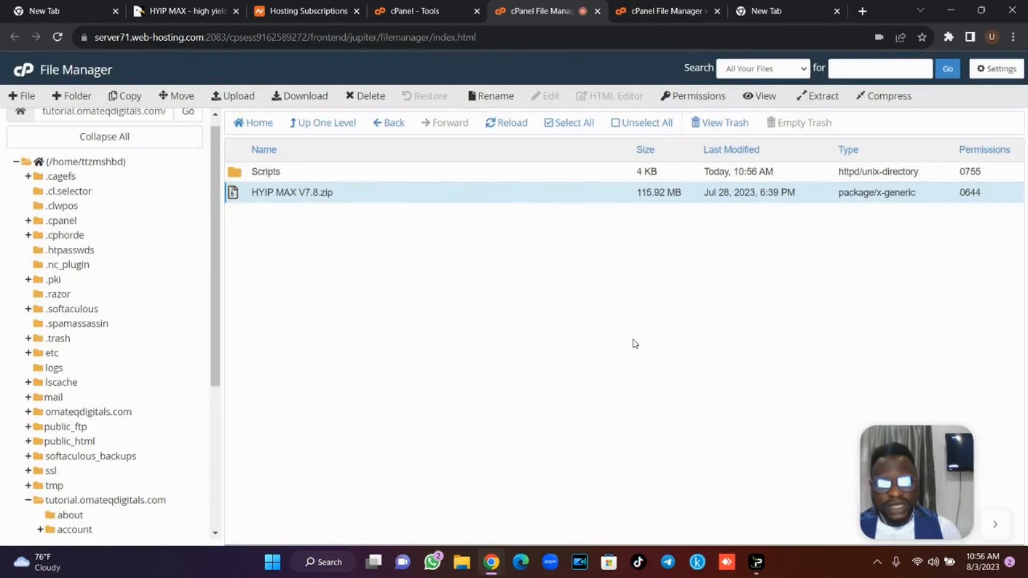
double_click(290, 173)
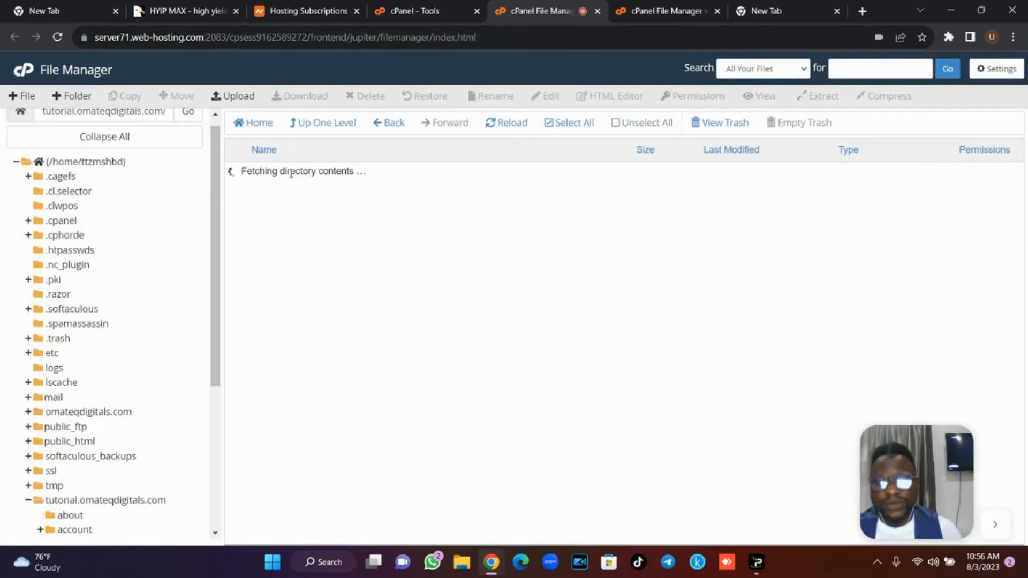
click(572, 125)
click(181, 96)
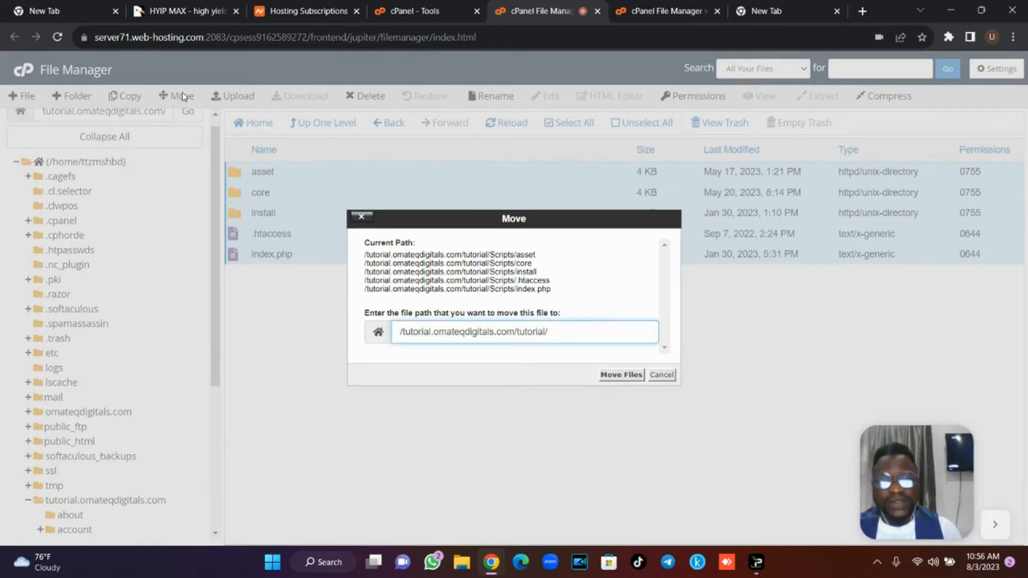
key(Return)
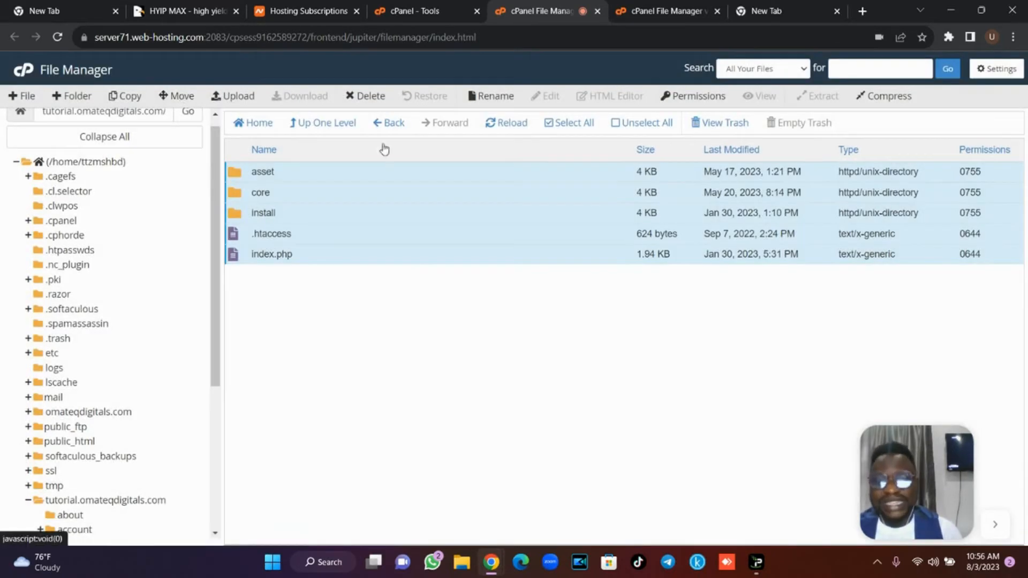
Delete the now-empty Scripts folder from the tutorial folder.
click(339, 124)
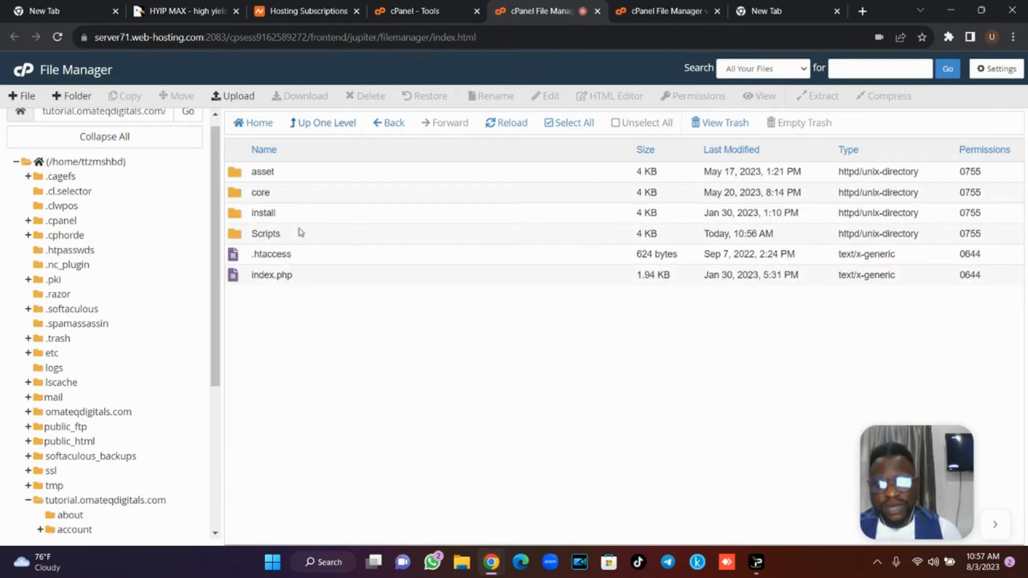
click(300, 238)
click(369, 96)
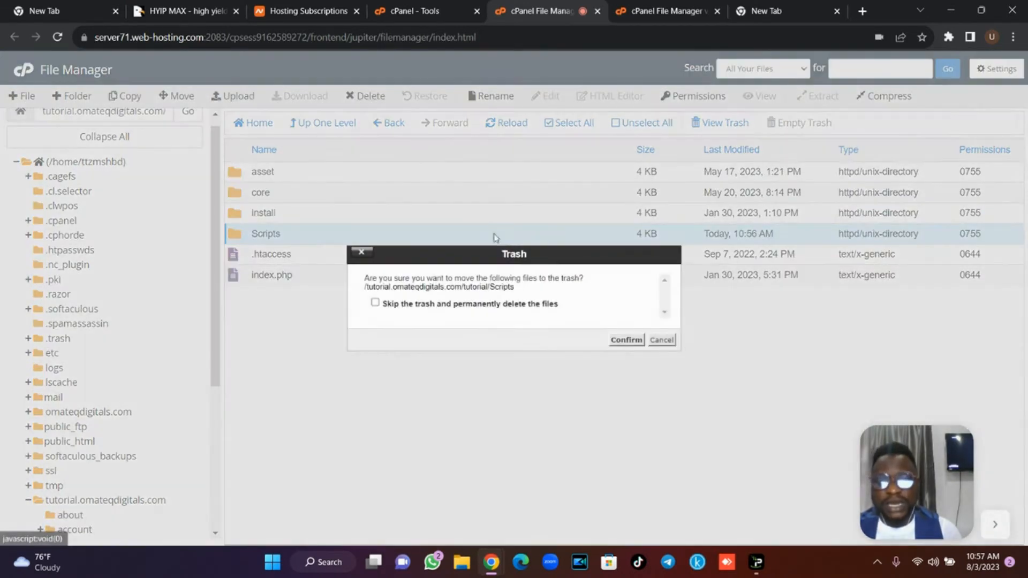
click(624, 340)
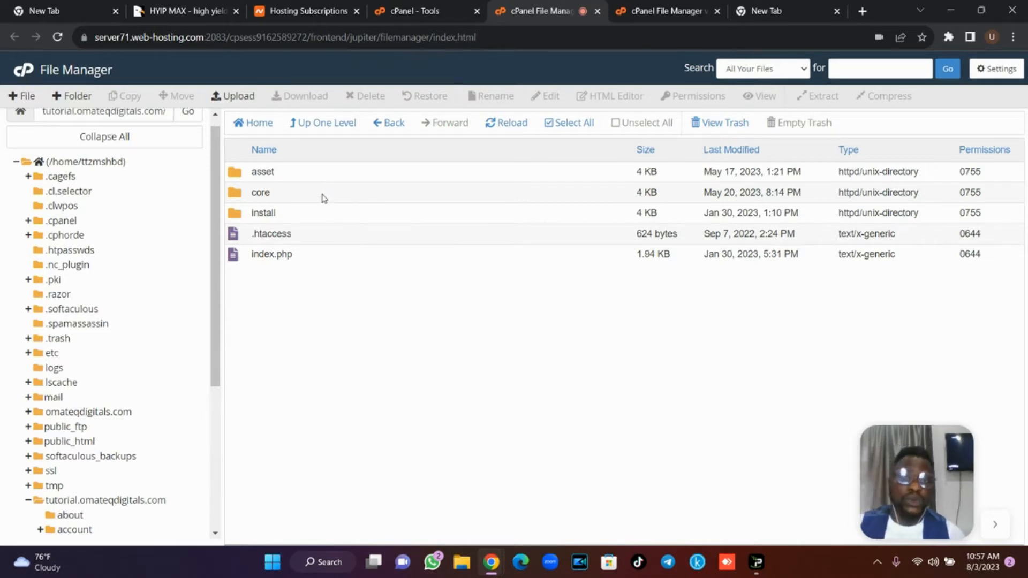
Set the core/bootstrap/cache folder's permissions to 0775.
double_click(261, 193)
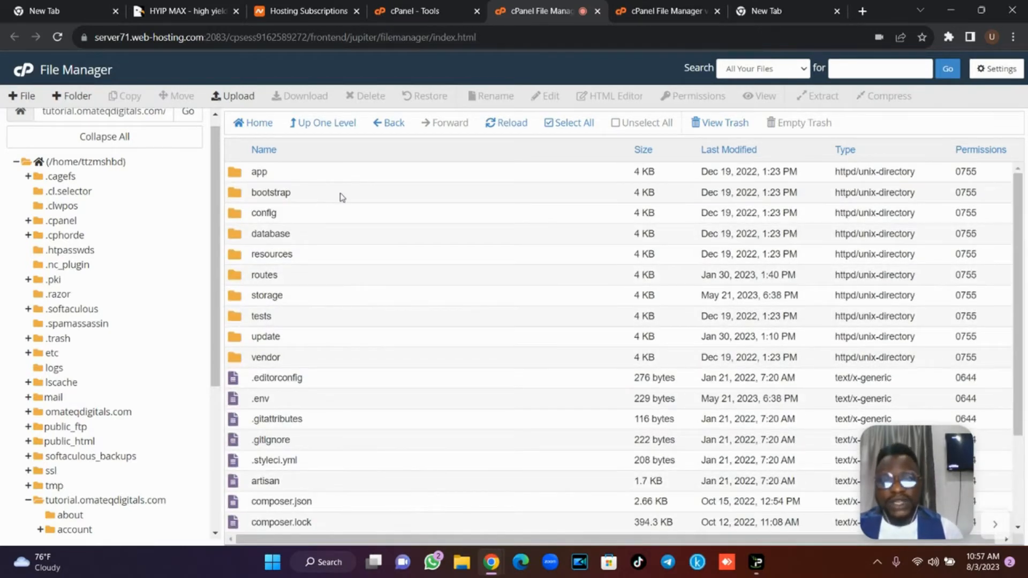
double_click(340, 194)
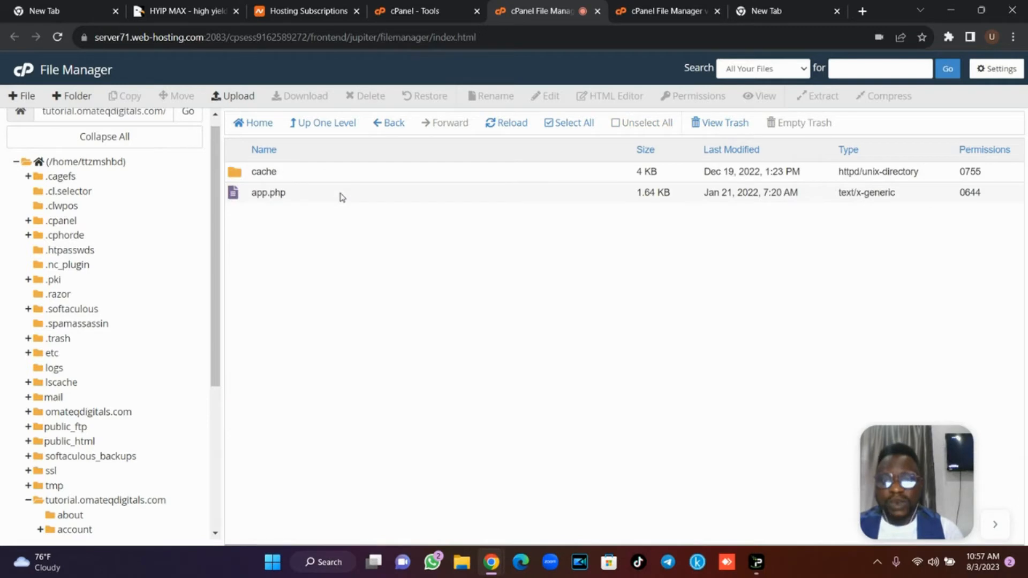
double_click(973, 173)
text(0775)
key(Return)
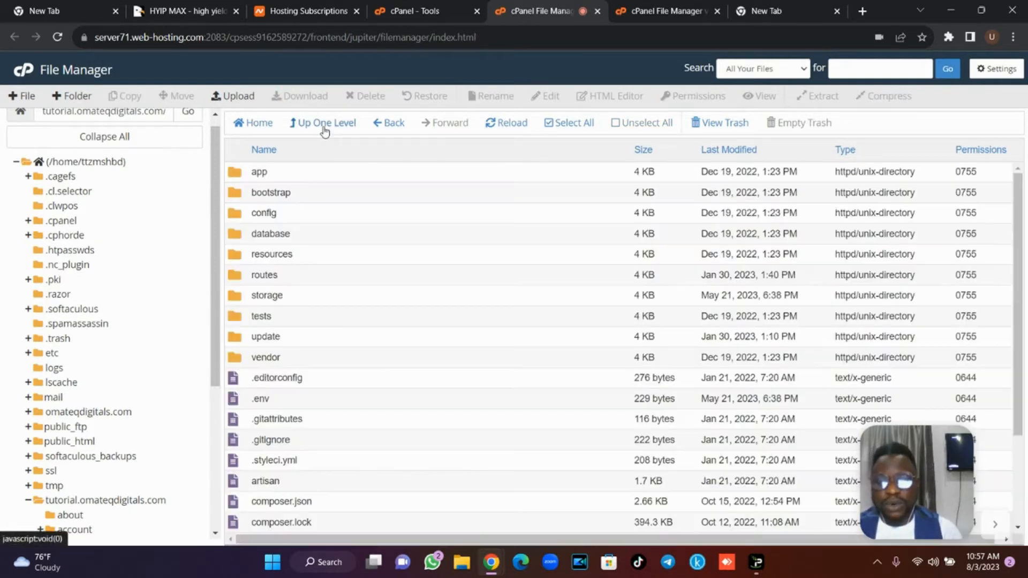
Set the storage folder's app, framework and logs subfolders to 0775.
double_click(335, 296)
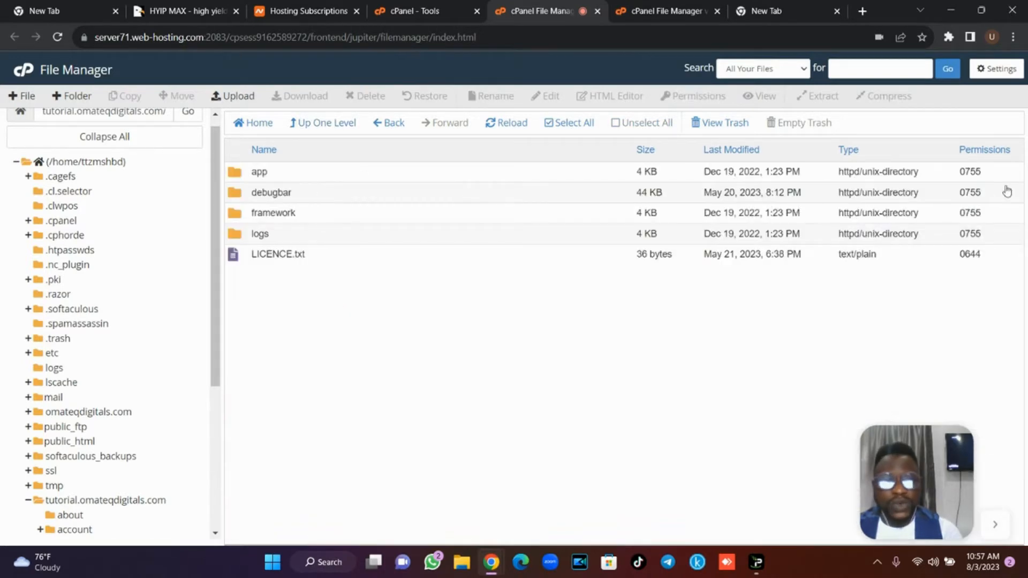
click(972, 174)
text(0)
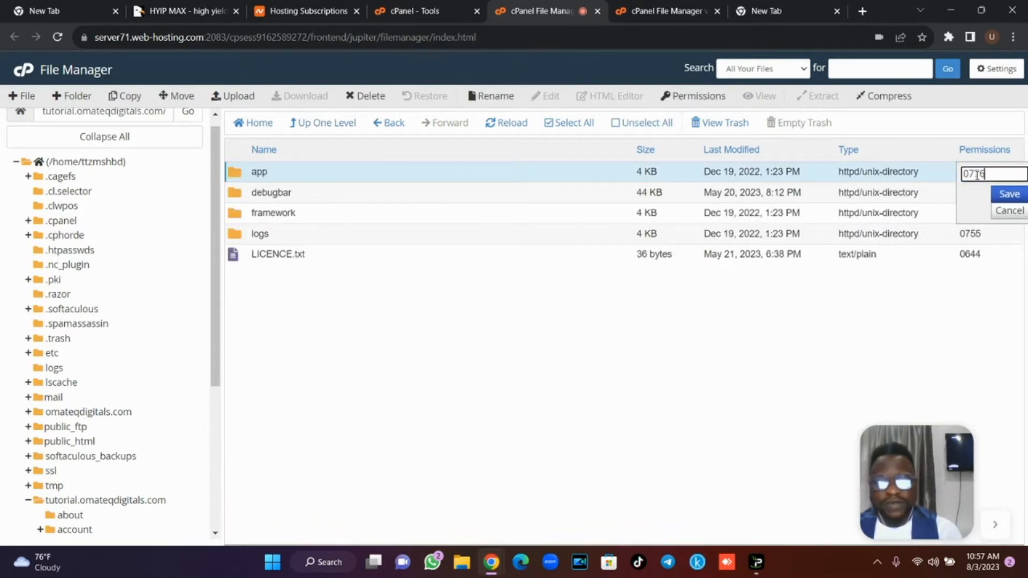
text(775)
key(Return)
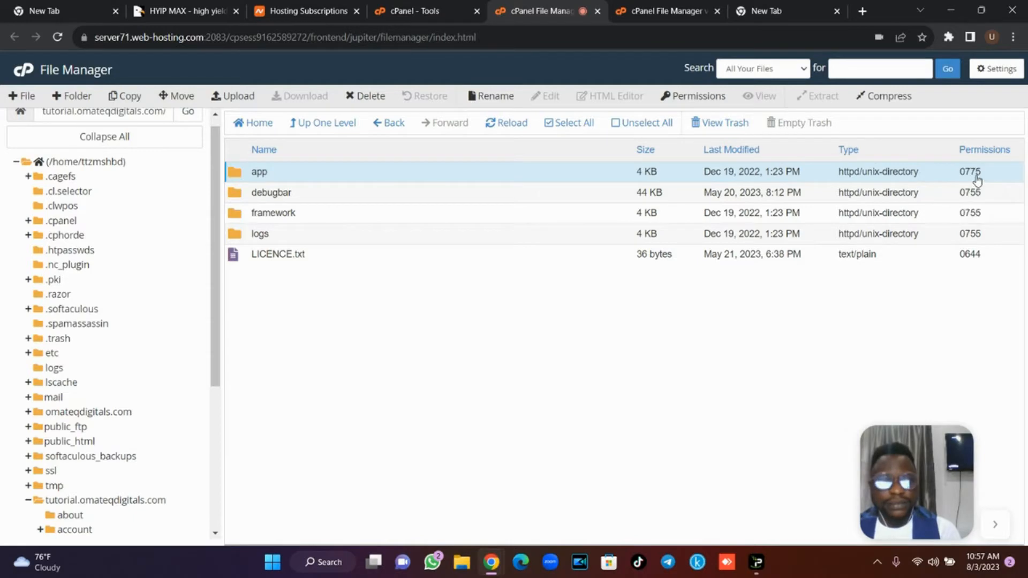
click(975, 213)
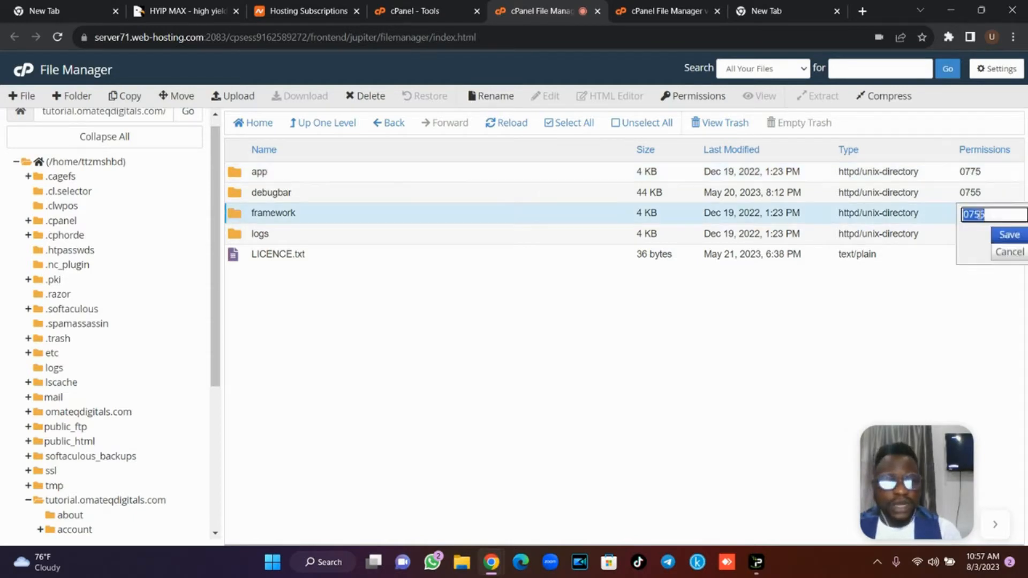
text(0775)
key(Return)
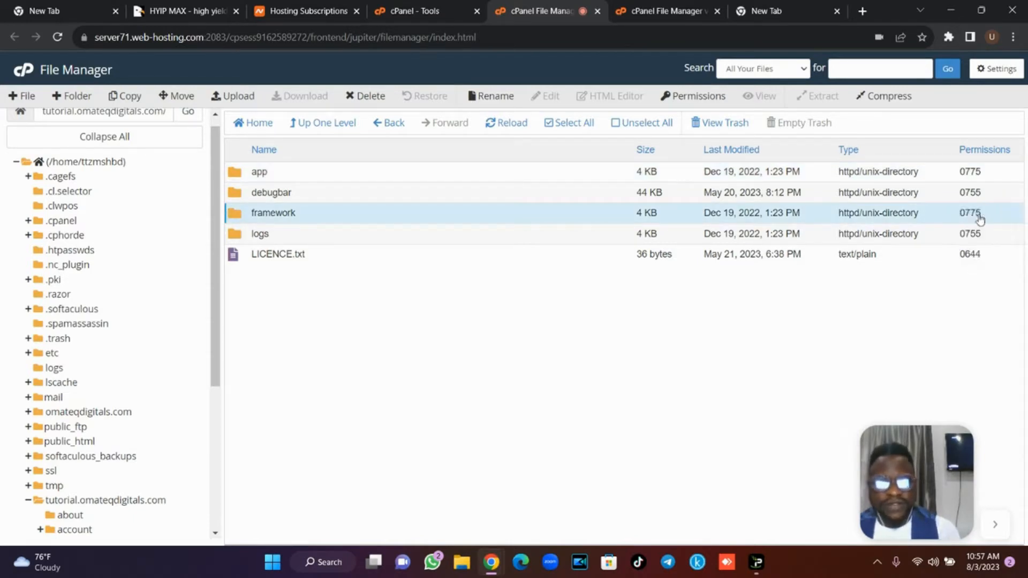
click(983, 234)
text(0775)
key(Return)
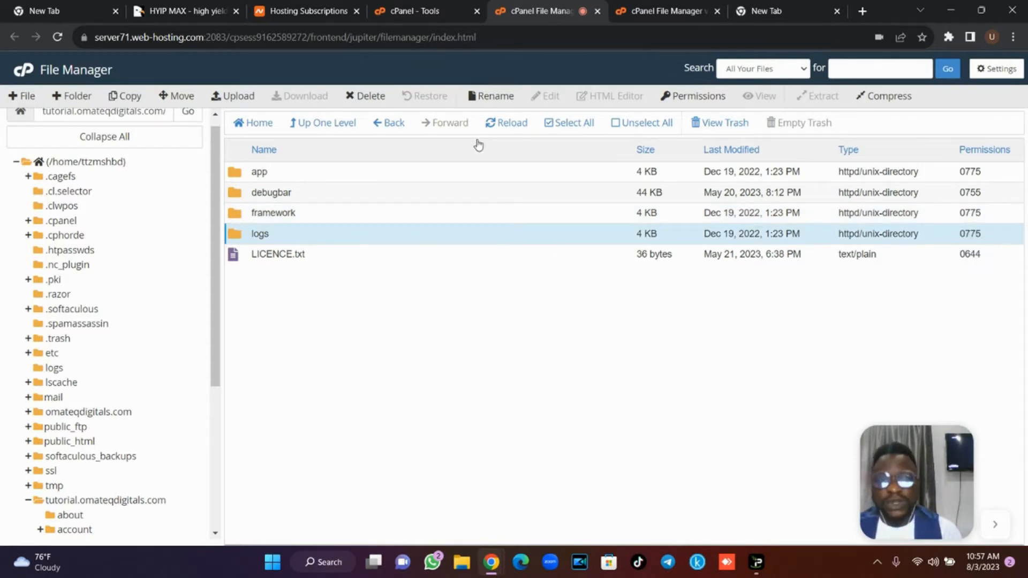
Set the storage folder itself to 0775 permissions.
click(334, 126)
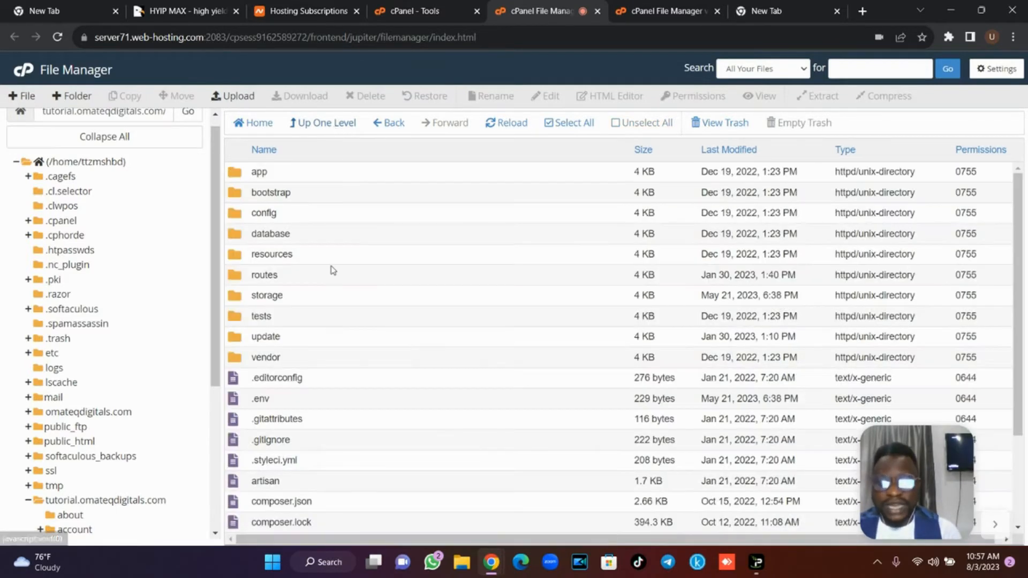
click(964, 296)
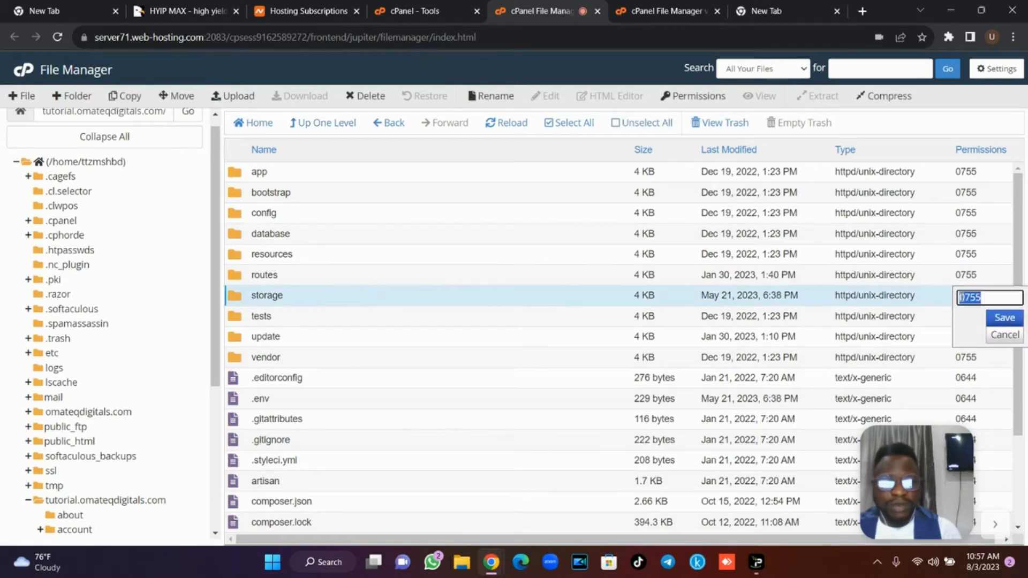
text(0775)
key(Return)
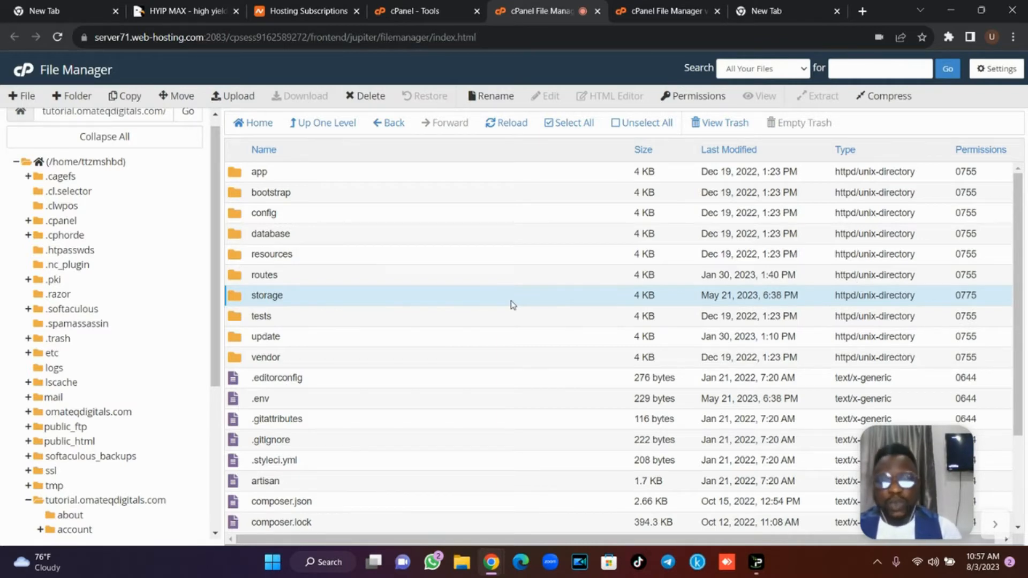
Load tutorial.omateqdigitals.com/tutorial/install in the browser.
click(677, 11)
click(635, 36)
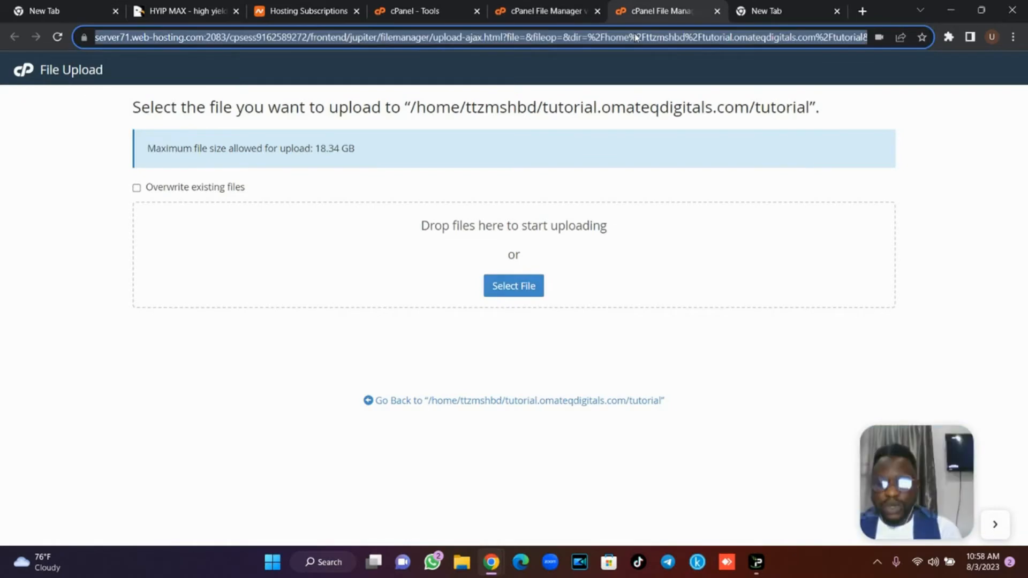
text(tutorial.omateqdigitals.com)
key(Right)
text(/)
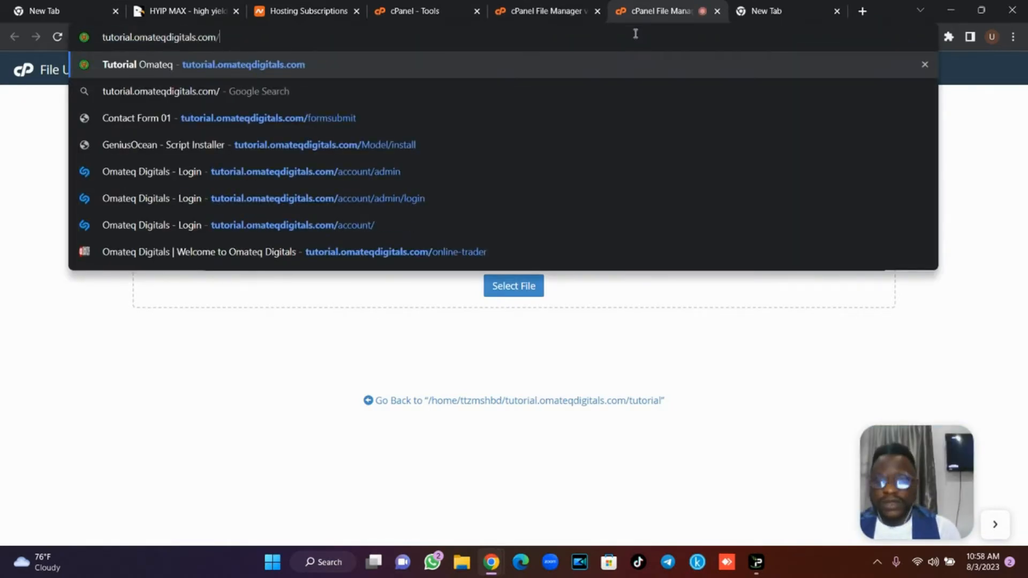
text(turoail)
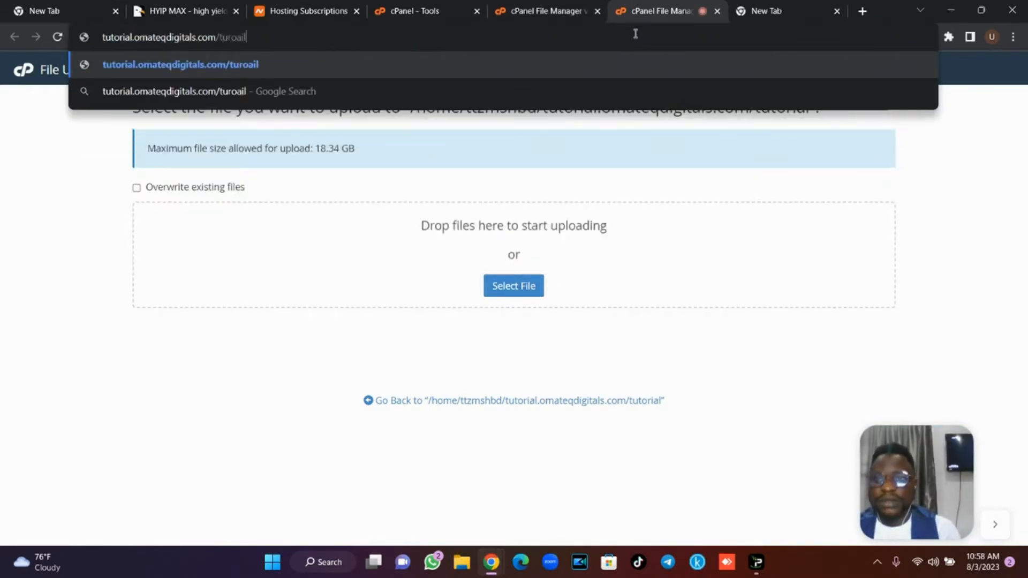
key(BackSpace)
key(BackSpace)
key(BackSpace)
text(torial)
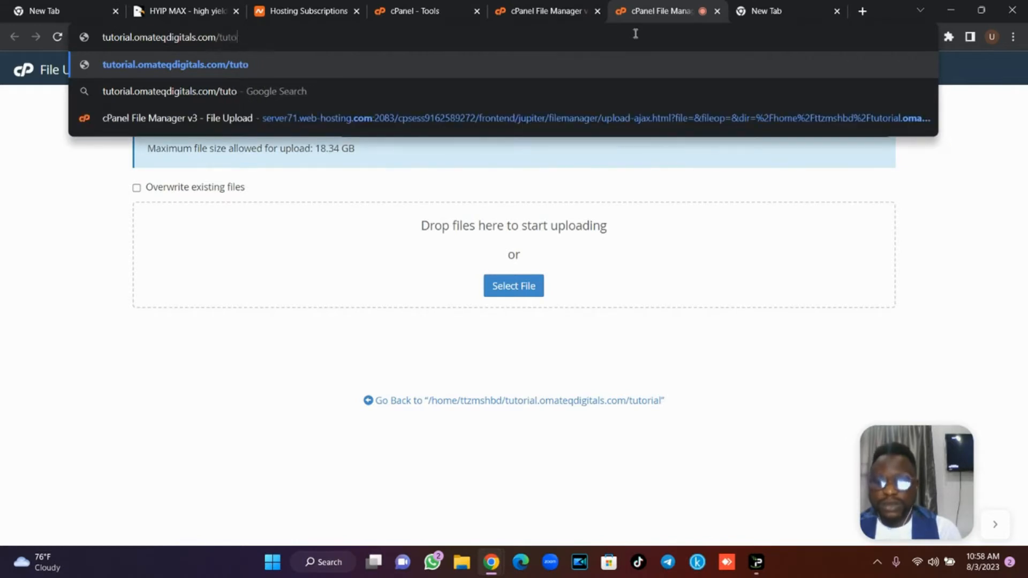
text(/)
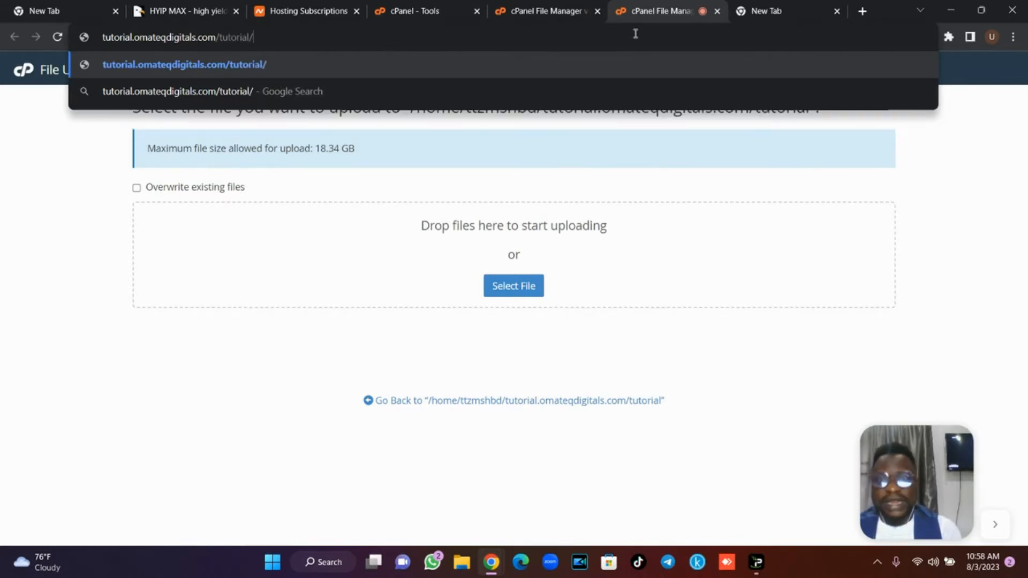
text(install)
key(Return)
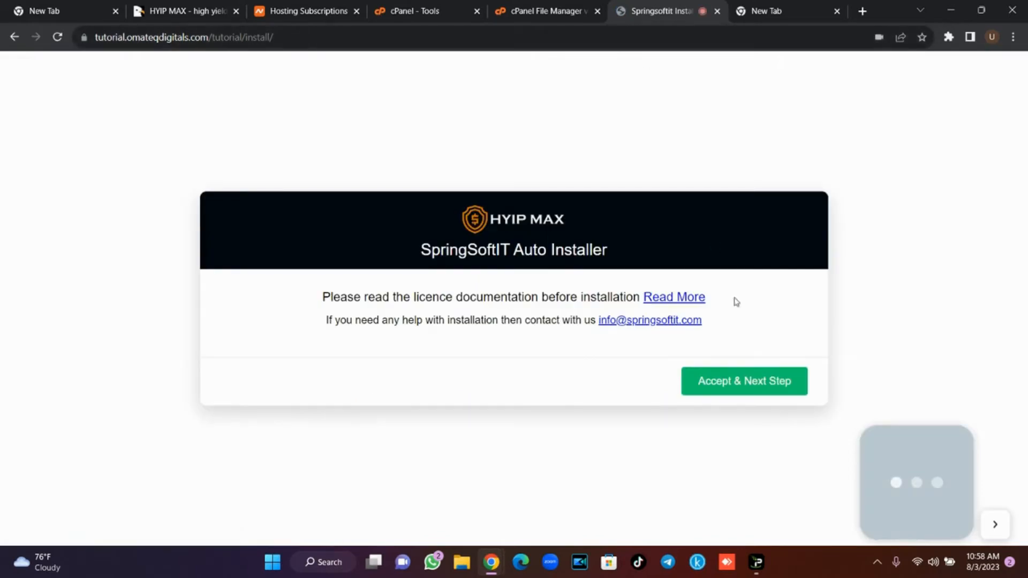
Accept the licence and pass the server requirement and file permission checks.
click(735, 385)
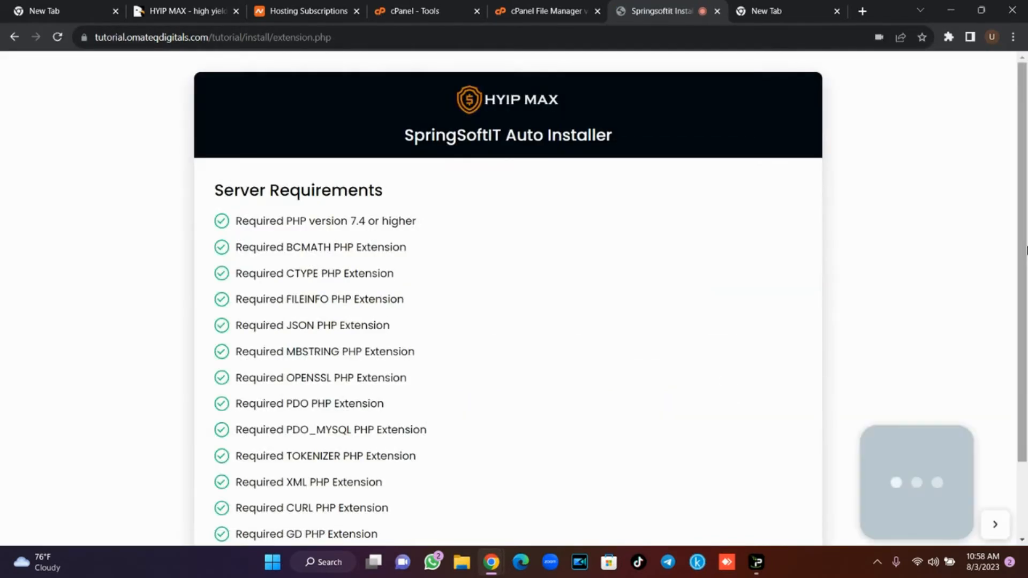
drag(1026, 249, 1026, 320)
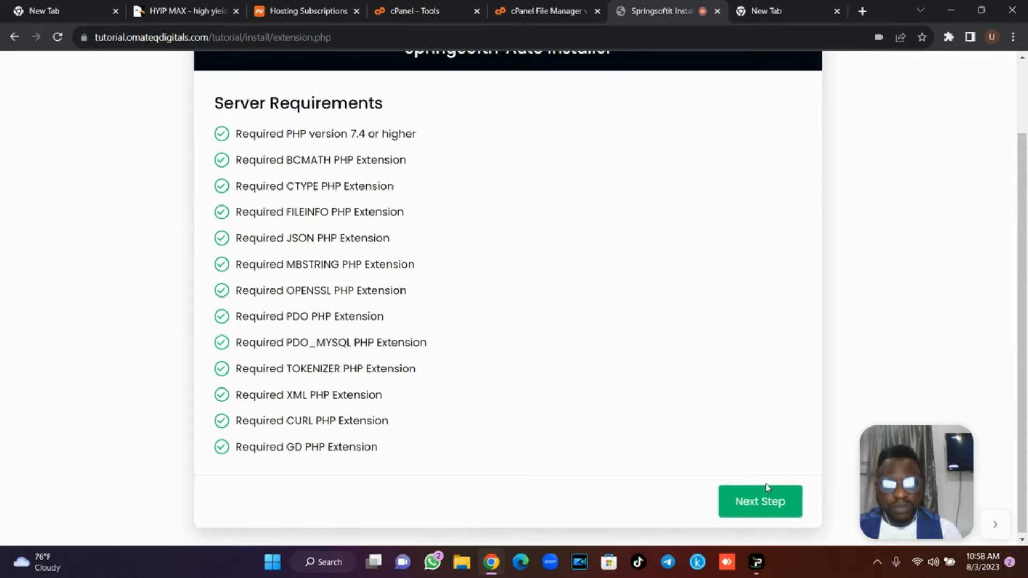
click(762, 506)
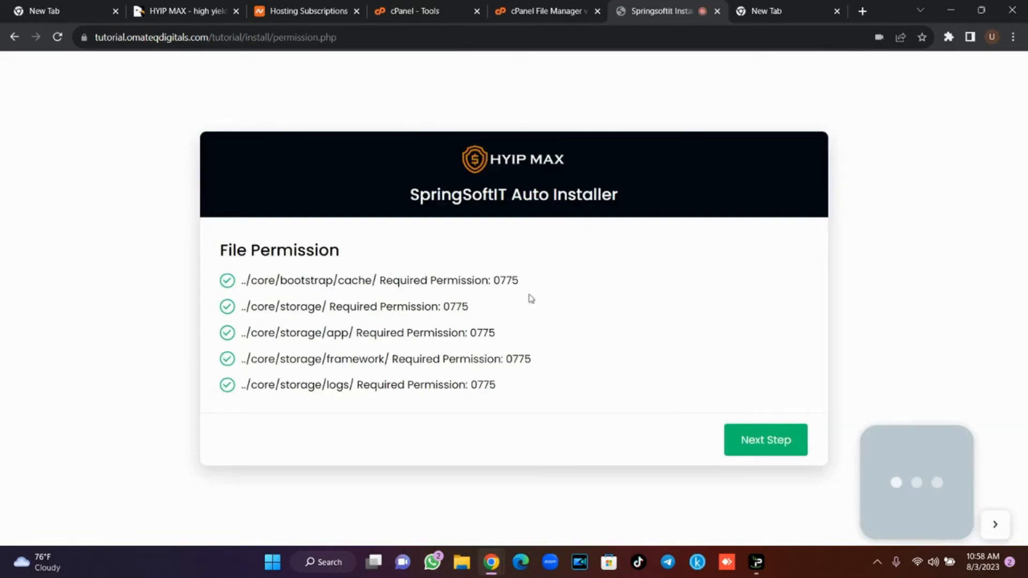
drag(221, 249, 602, 395)
click(602, 394)
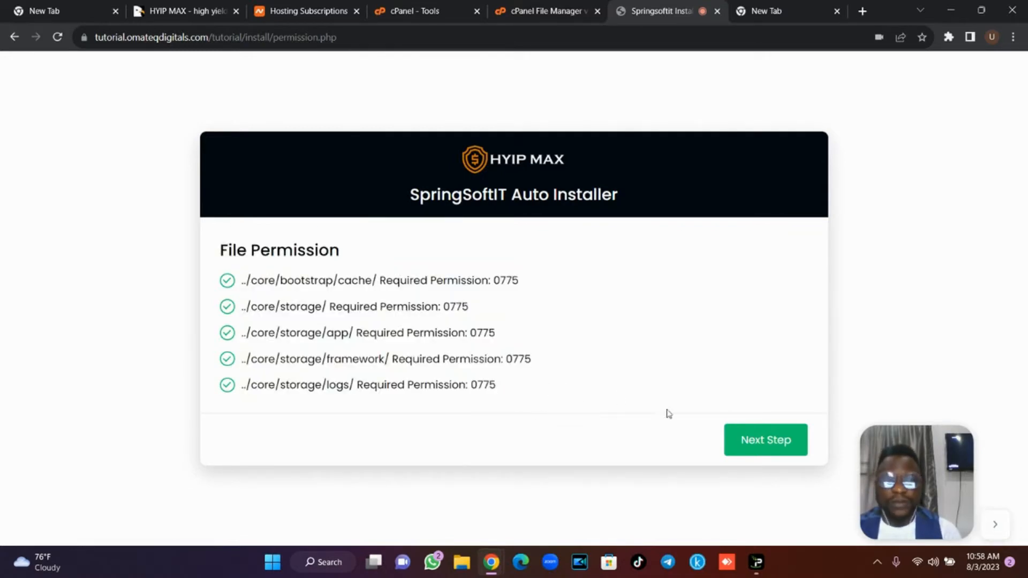
click(763, 443)
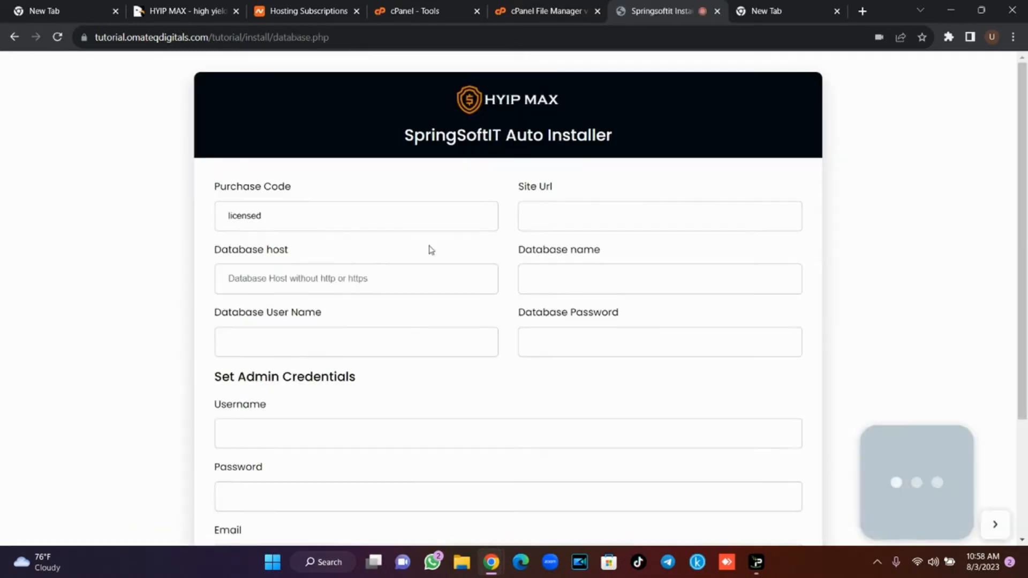
click(337, 214)
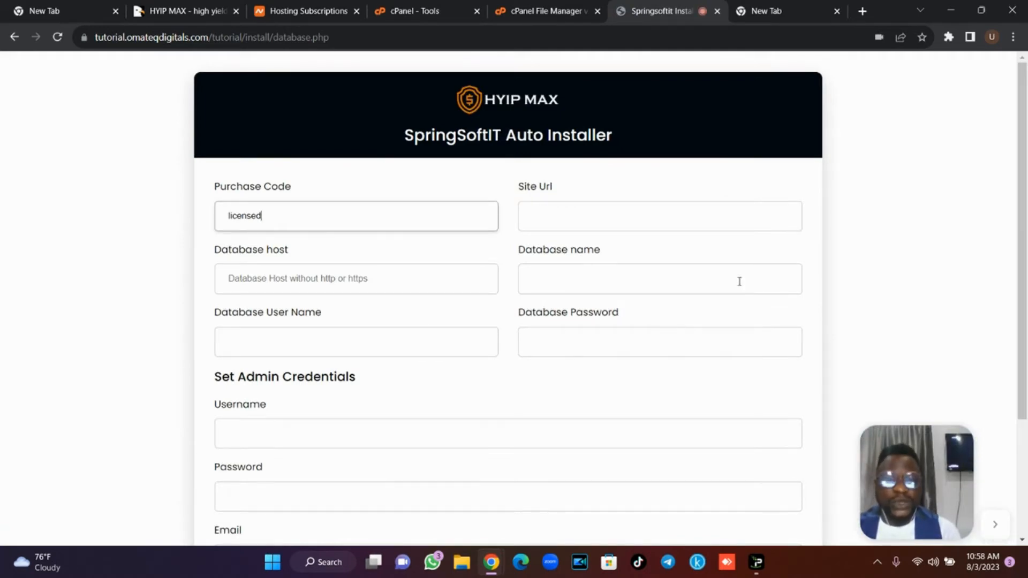
mouse_move(1024, 226)
mouse_down()
mouse_move(1027, 296)
mouse_move(1027, 222)
mouse_up()
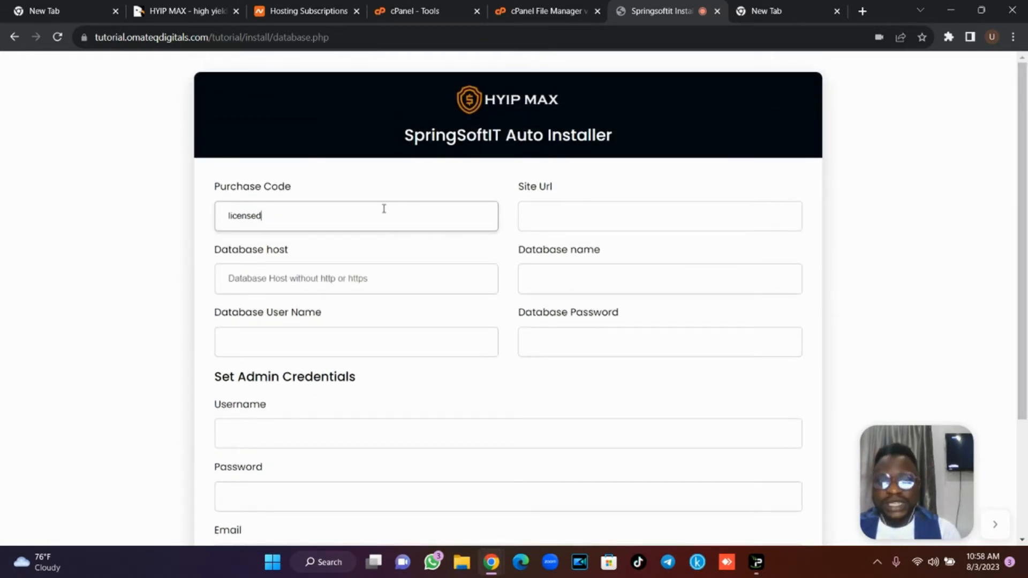
click(544, 215)
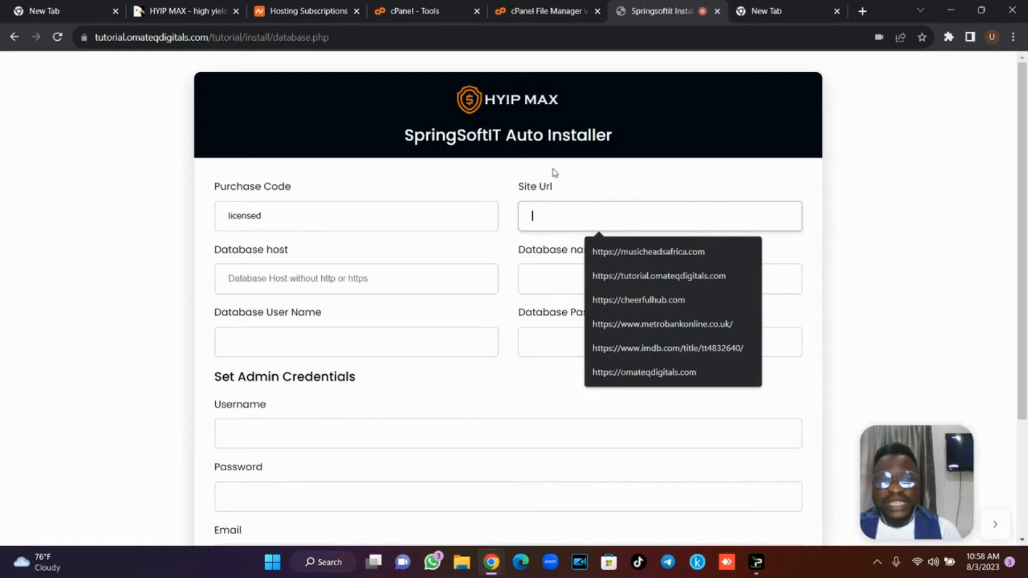
drag(250, 37, 46, 22)
key(ctrl+c)
click(567, 213)
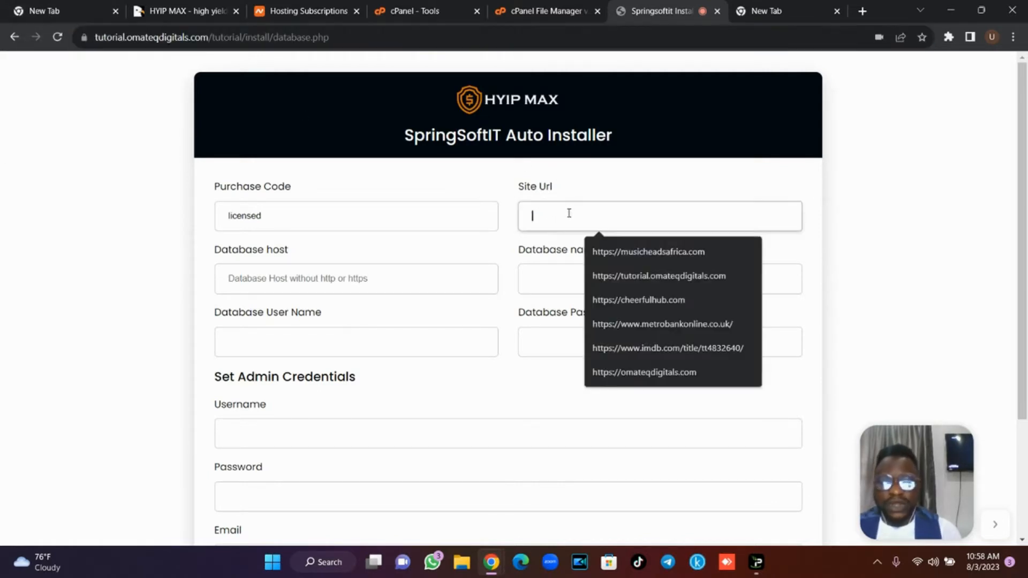
key(ctrl+v)
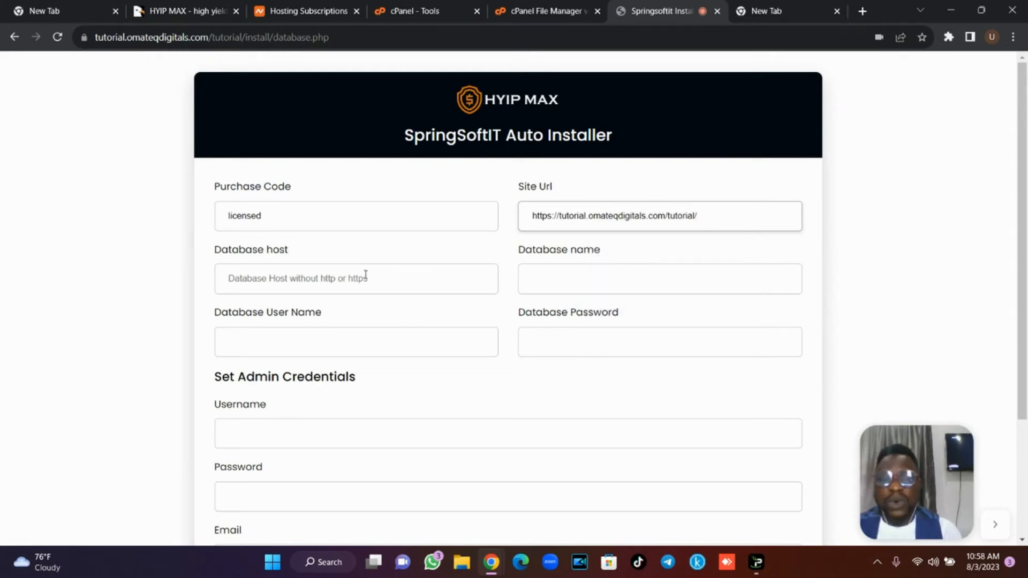
click(349, 284)
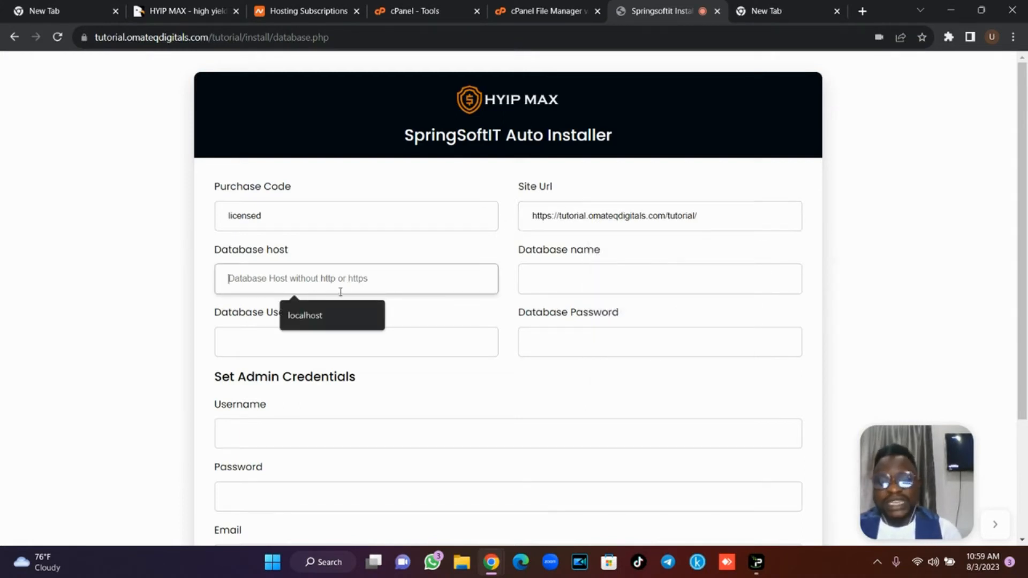
click(326, 306)
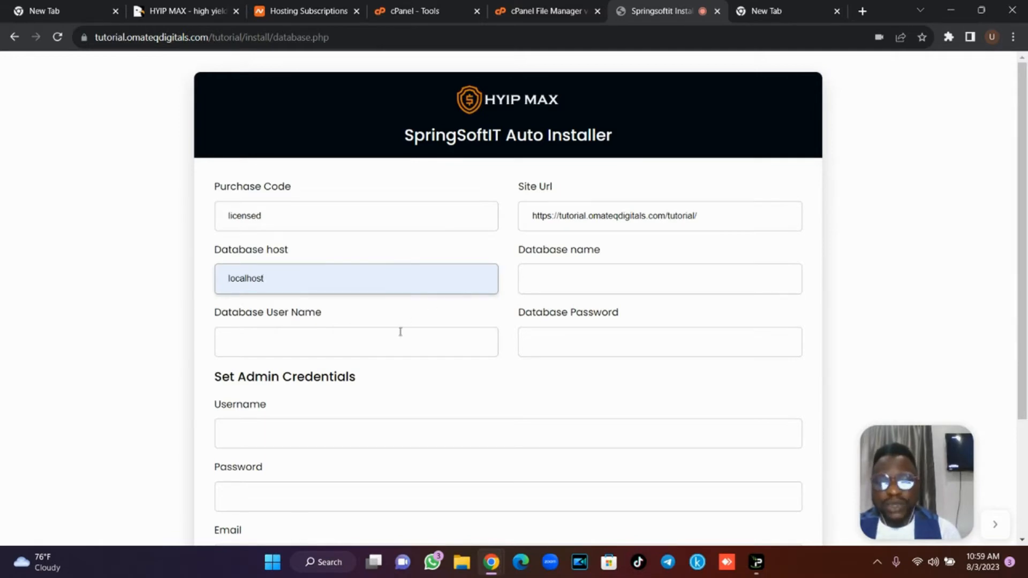
Create the tutorial2 database on cPanel's MySQL Databases page and copy its prefixed name.
click(442, 10)
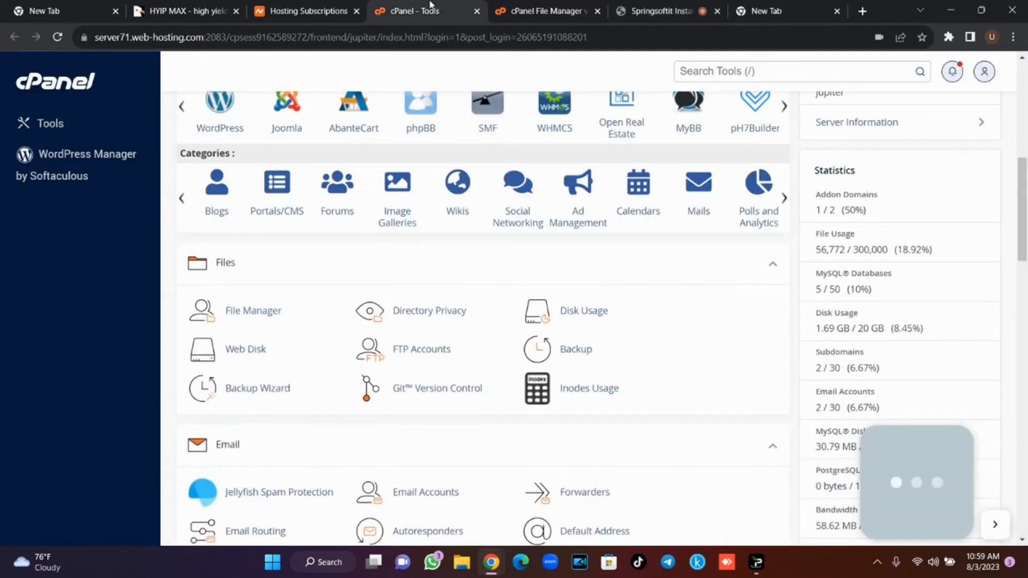
drag(1020, 219, 1025, 325)
click(471, 332)
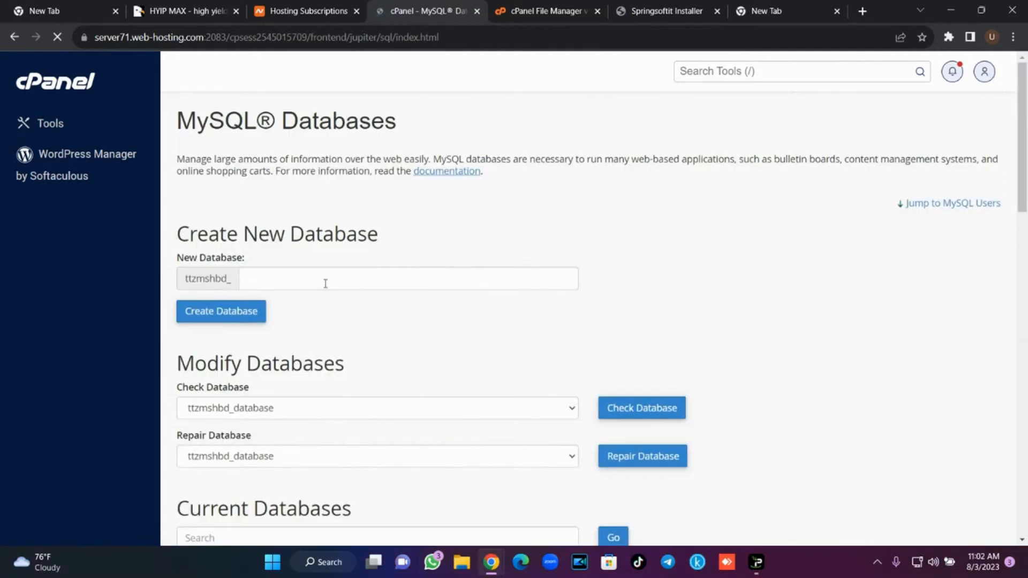
click(325, 283)
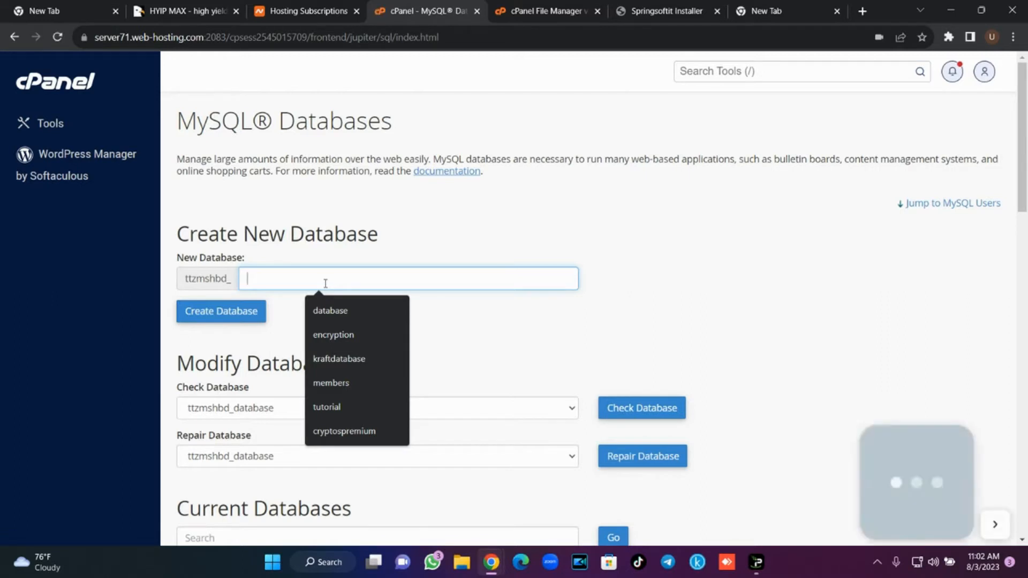
text(tutorial2)
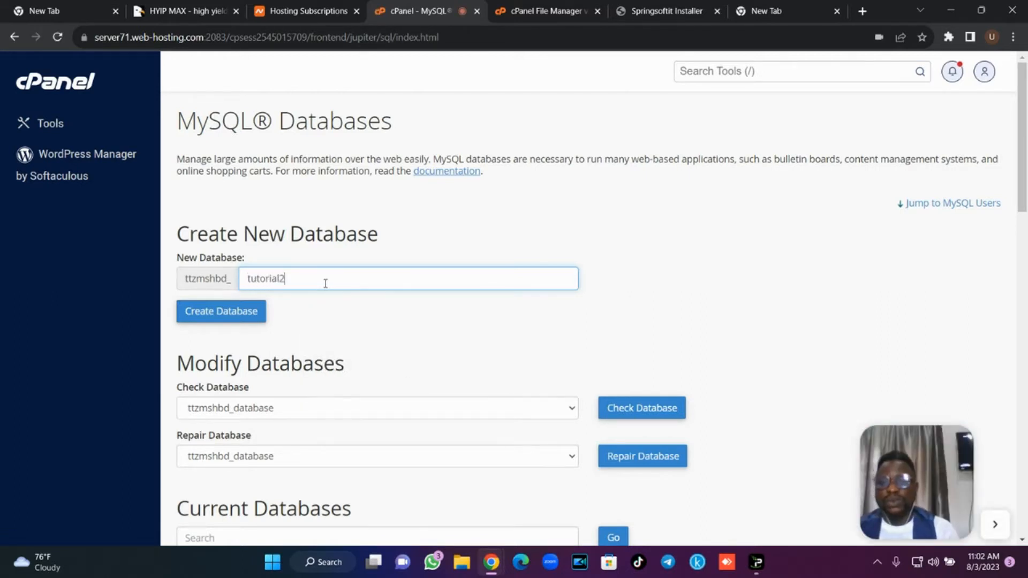
click(262, 311)
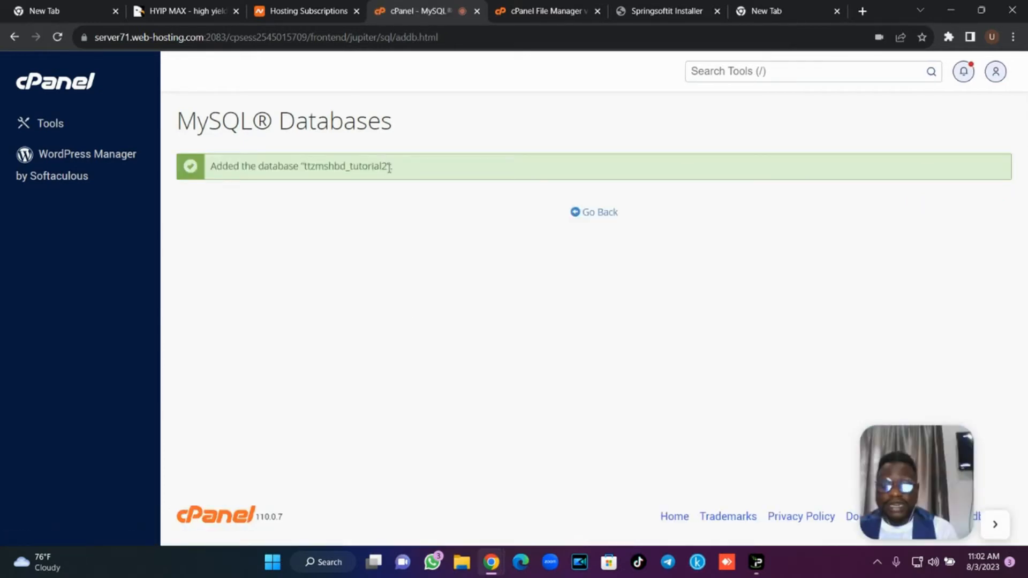
drag(390, 166, 307, 166)
key(ctrl+c)
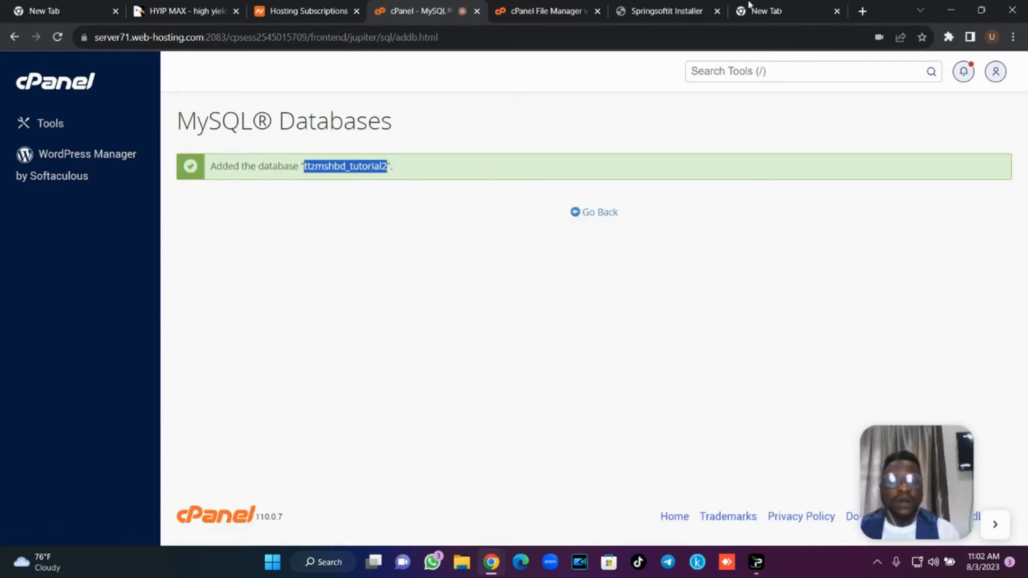
click(690, 10)
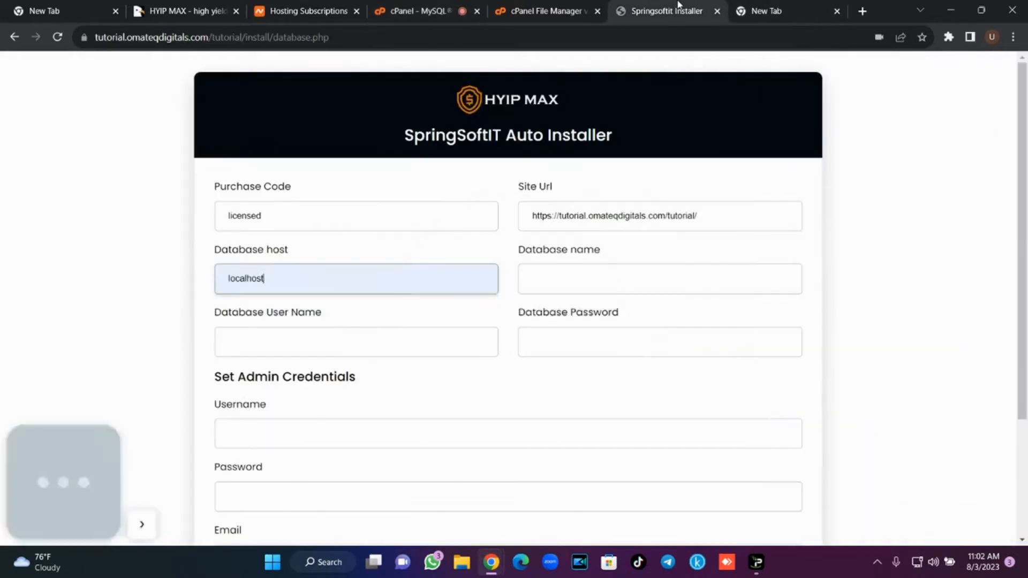
Paste the prefixed tutorial2 name into Database name and Database User Name.
click(567, 275)
key(ctrl+v)
click(393, 343)
key(ctrl+v)
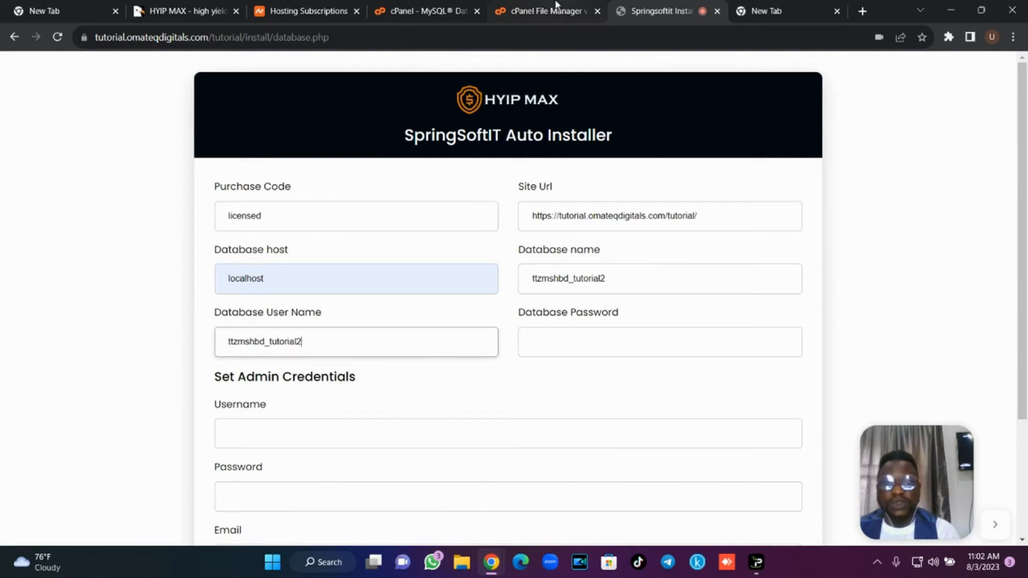
Paste the same name as the new username under cPanel's Add New User.
click(441, 10)
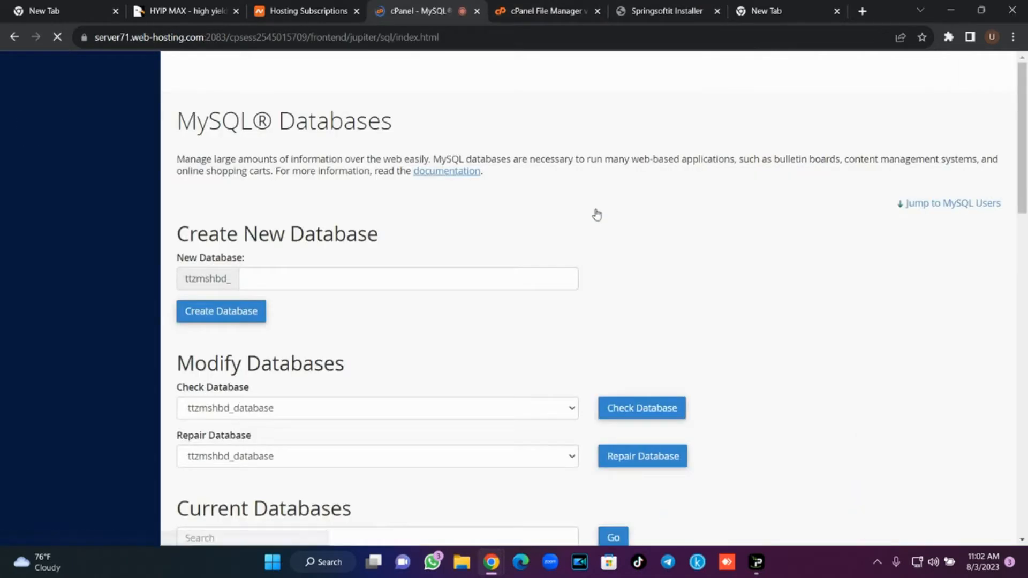
drag(1024, 172, 1026, 370)
click(303, 292)
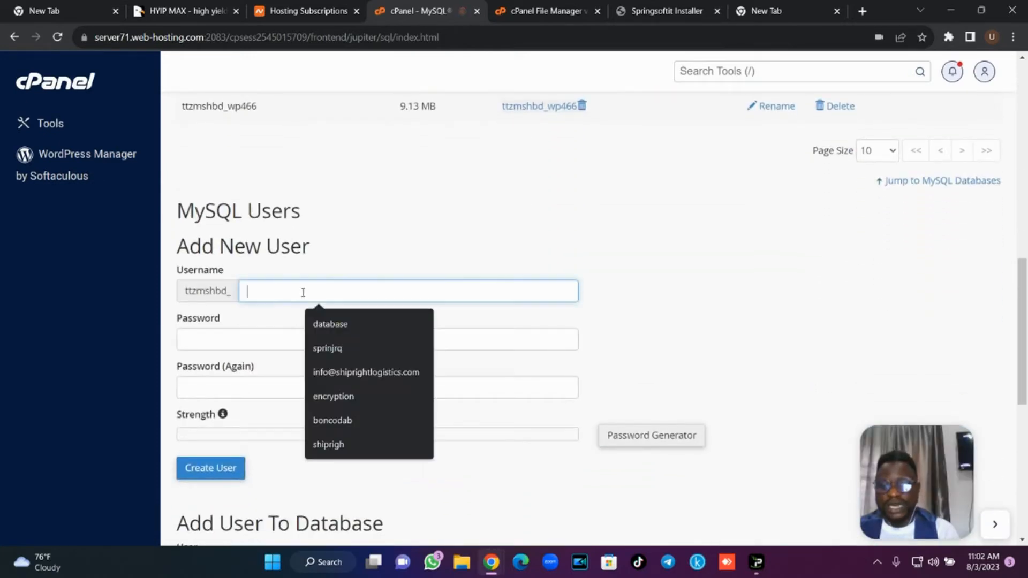
key(ctrl+v)
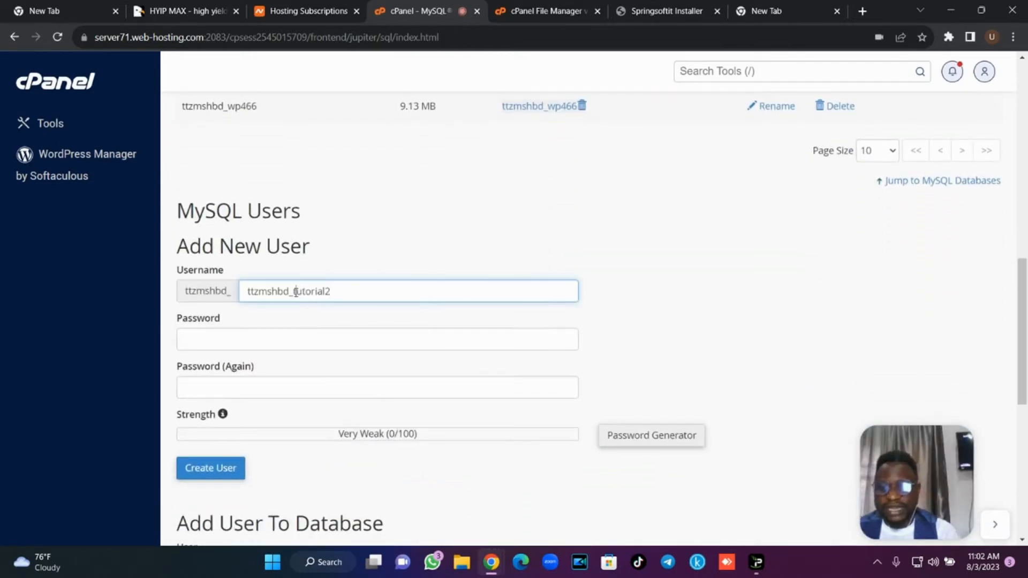
Remove the duplicated prefix from the new MySQL username and generate and apply a strong password.
drag(296, 293, 249, 291)
key(BackSpace)
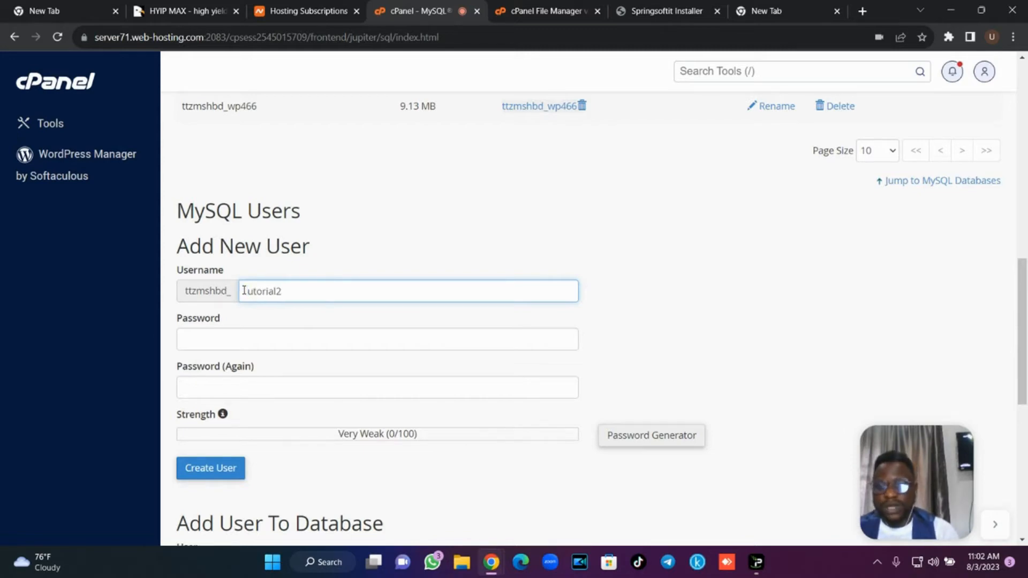
click(637, 438)
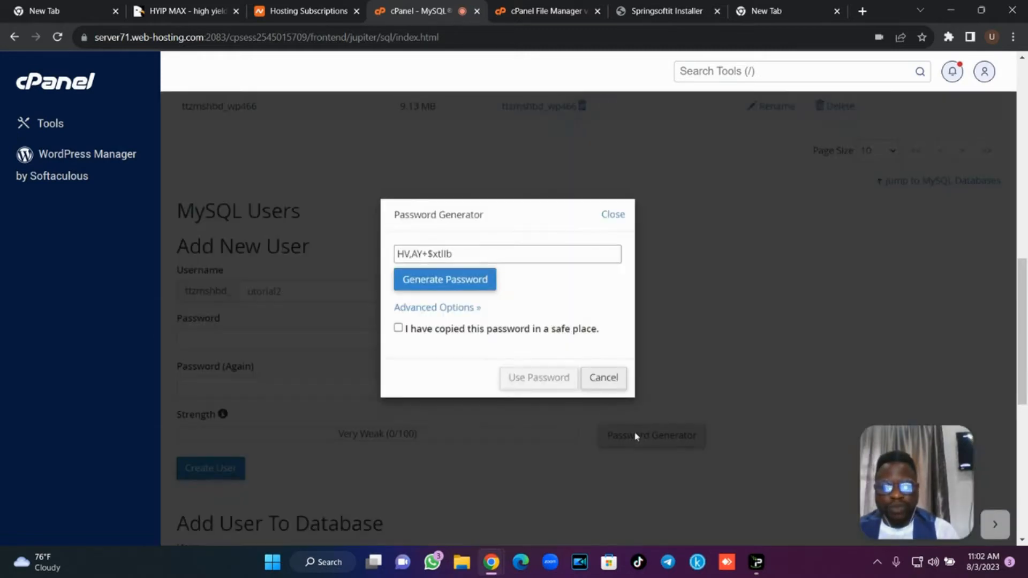
drag(479, 262, 385, 259)
key(ctrl+c)
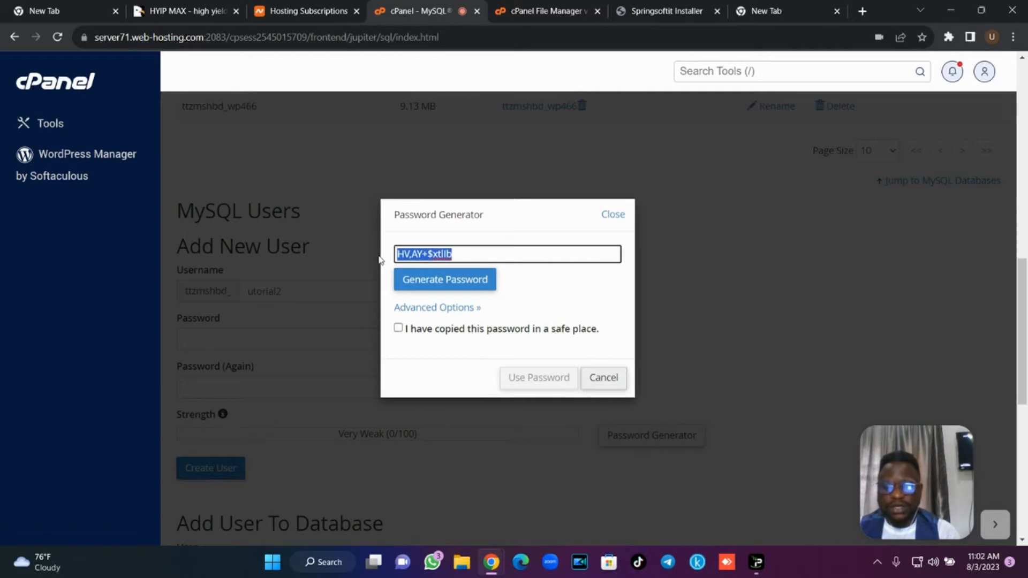
click(421, 328)
click(512, 379)
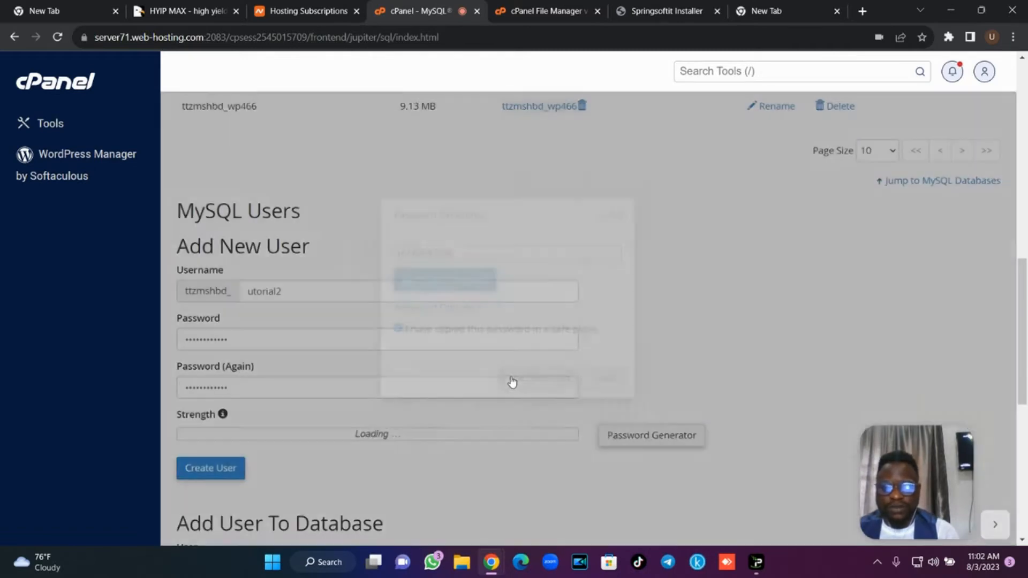
Paste the generated password into the installer's database password field.
click(667, 11)
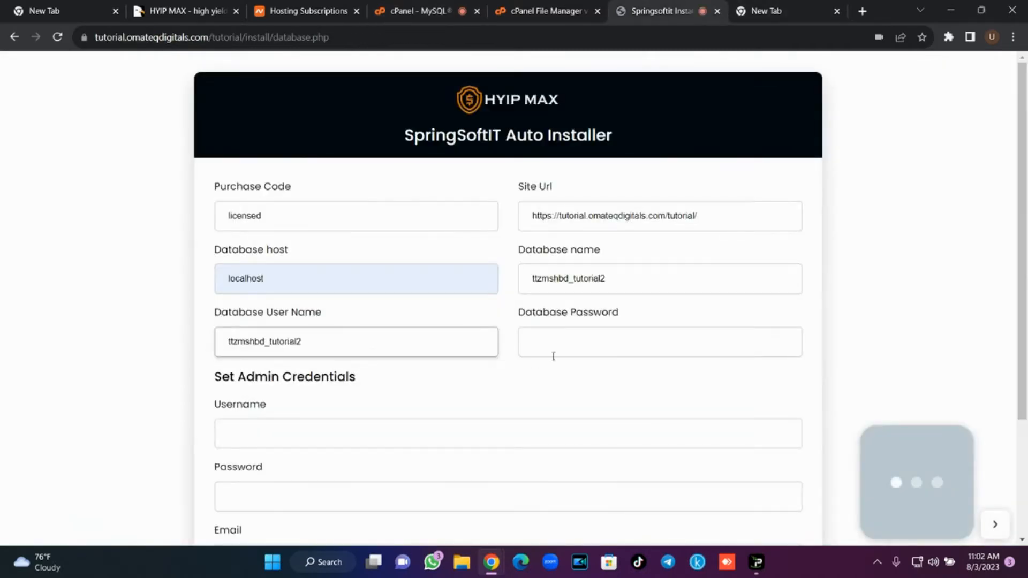
click(571, 349)
key(ctrl+v)
Create the new MySQL user utorial2 in cPanel.
click(527, 8)
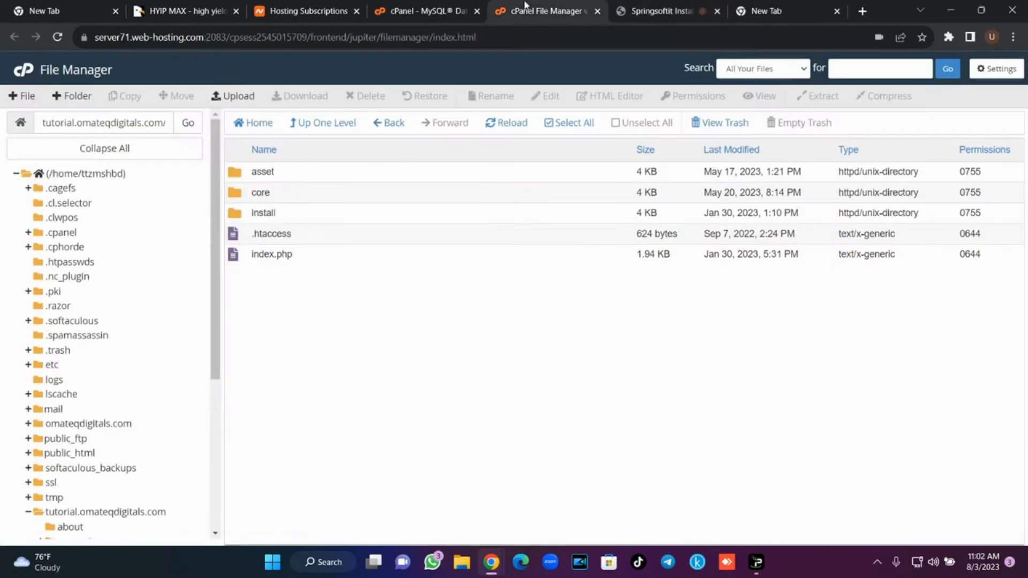
click(444, 8)
click(217, 475)
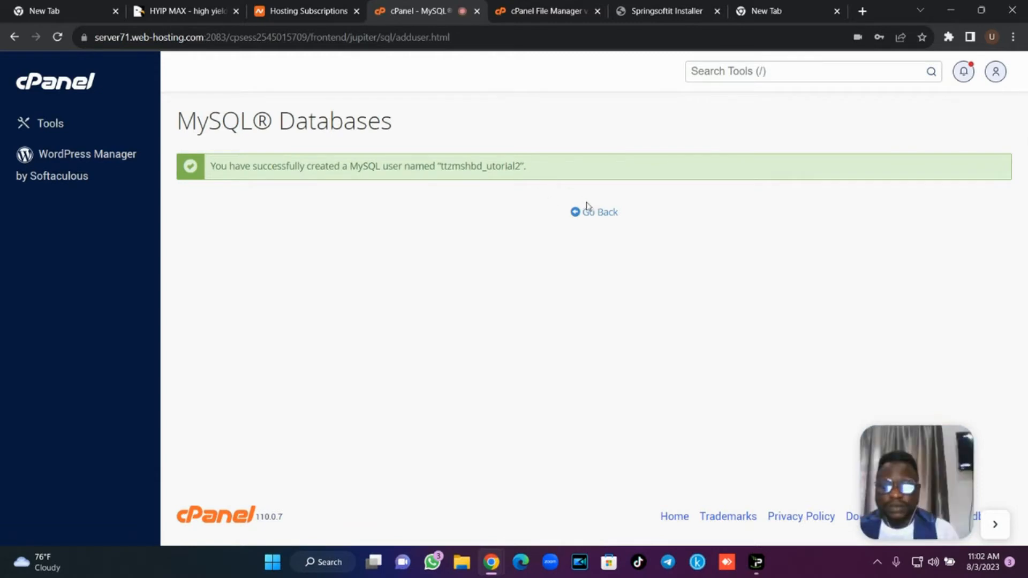
Copy the utorial2 username into the installer's Database User Name field.
drag(442, 166, 519, 164)
key(ctrl+c)
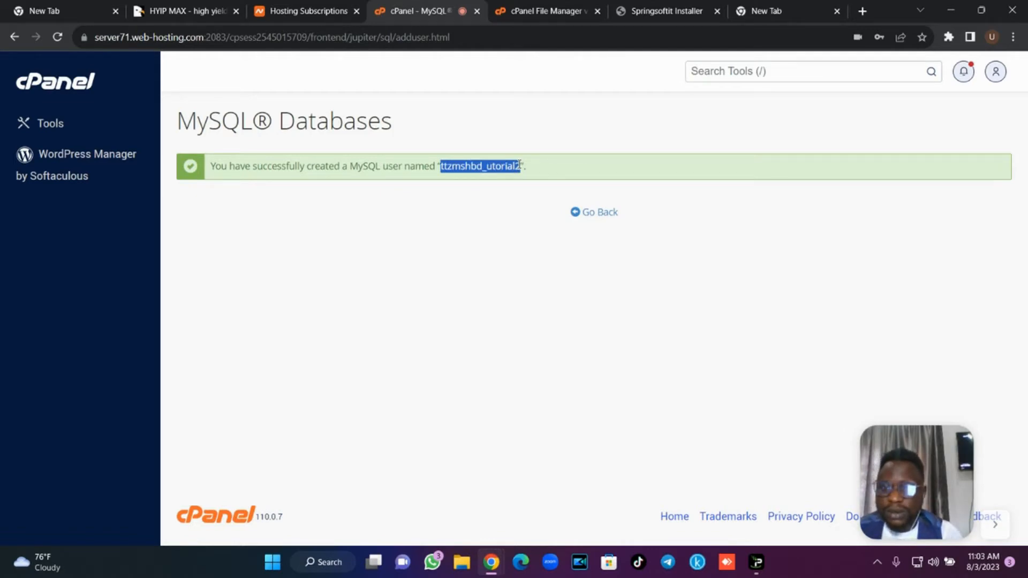
click(662, 11)
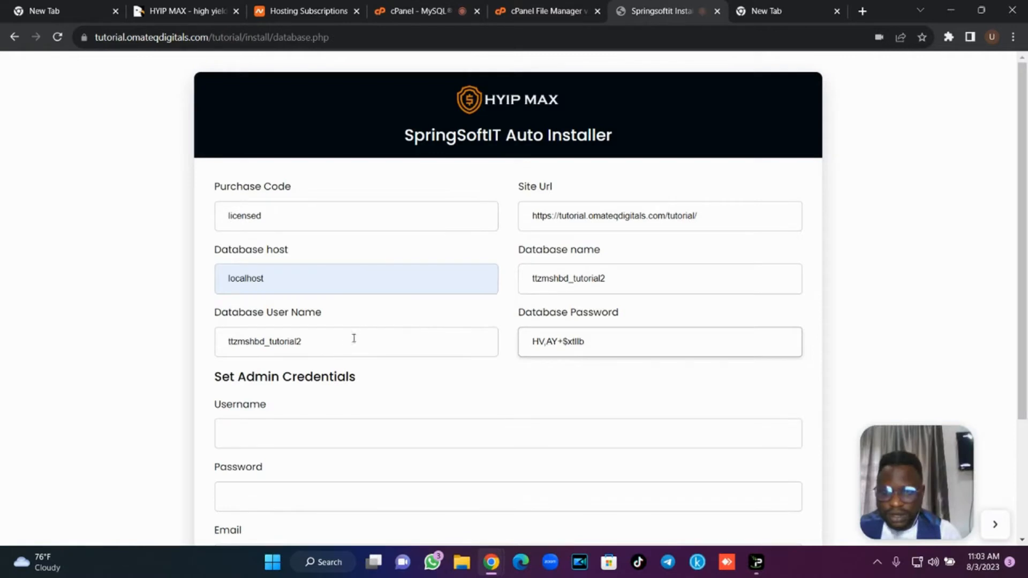
drag(335, 340, 169, 336)
key(ctrl+v)
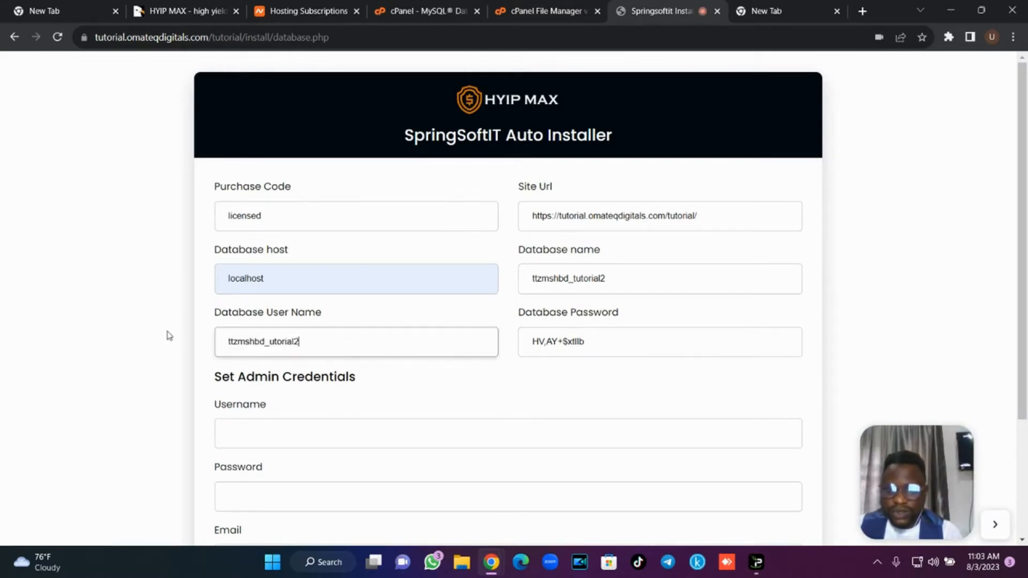
click(410, 11)
click(604, 214)
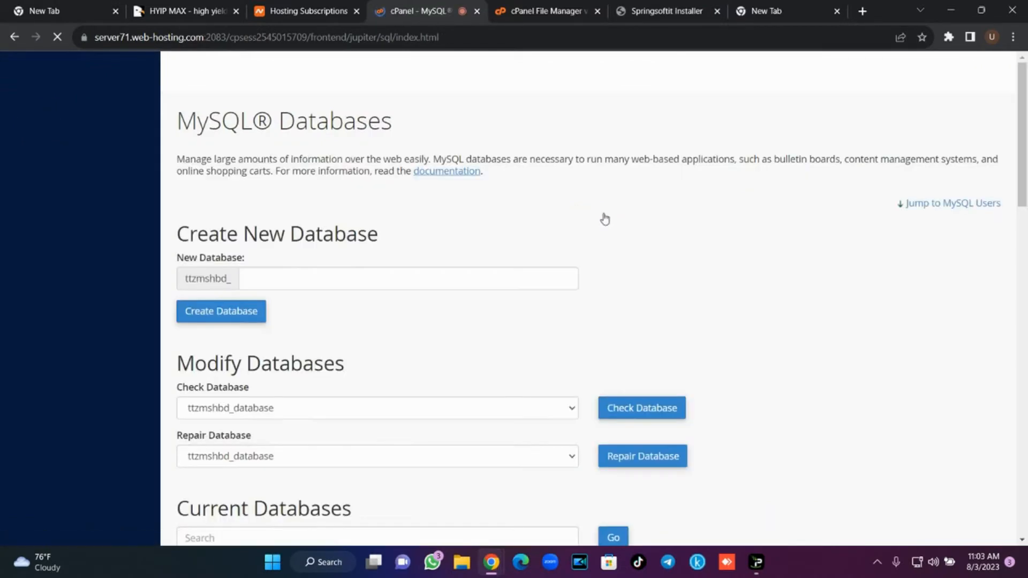
Add the utorial2 user to the tutorial2 database.
scroll(604, 219, down, 5)
scroll(589, 300, down, 10)
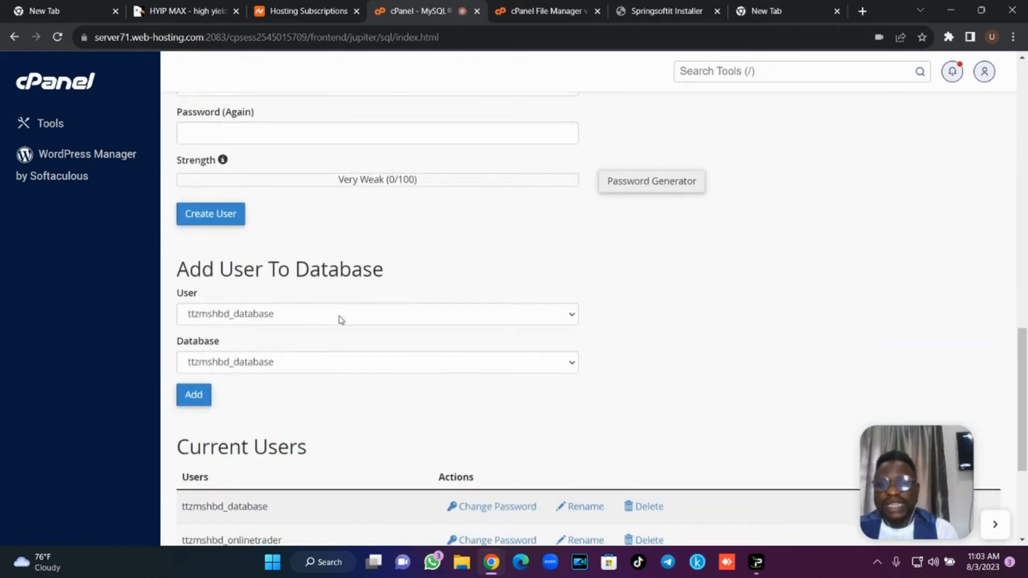
click(336, 316)
click(313, 358)
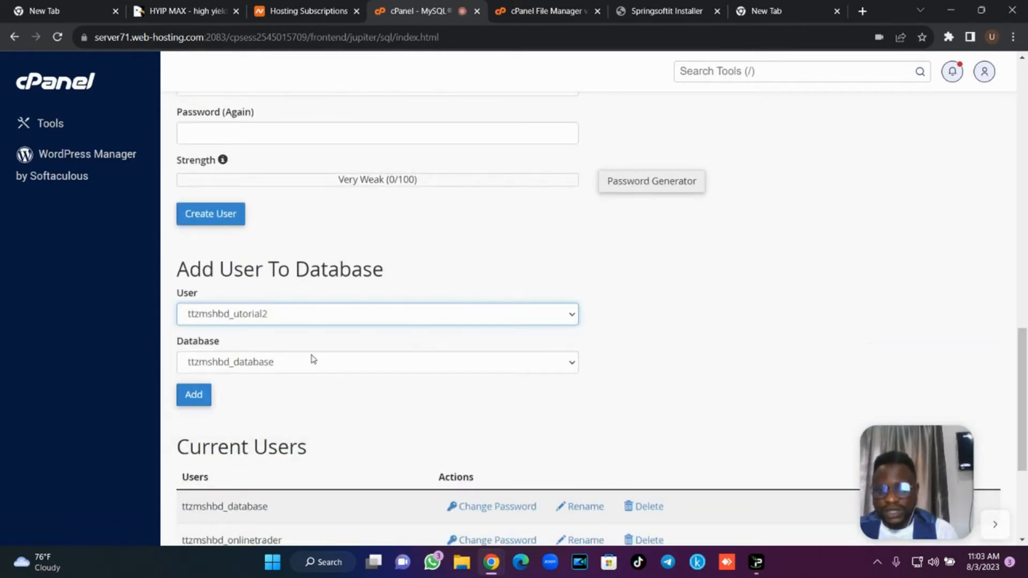
click(294, 368)
click(287, 411)
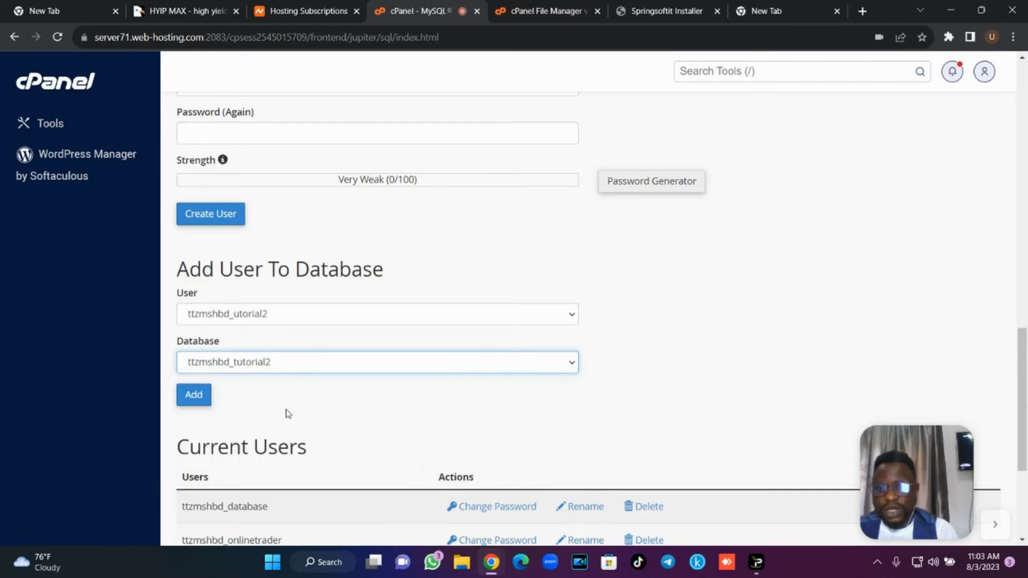
click(205, 402)
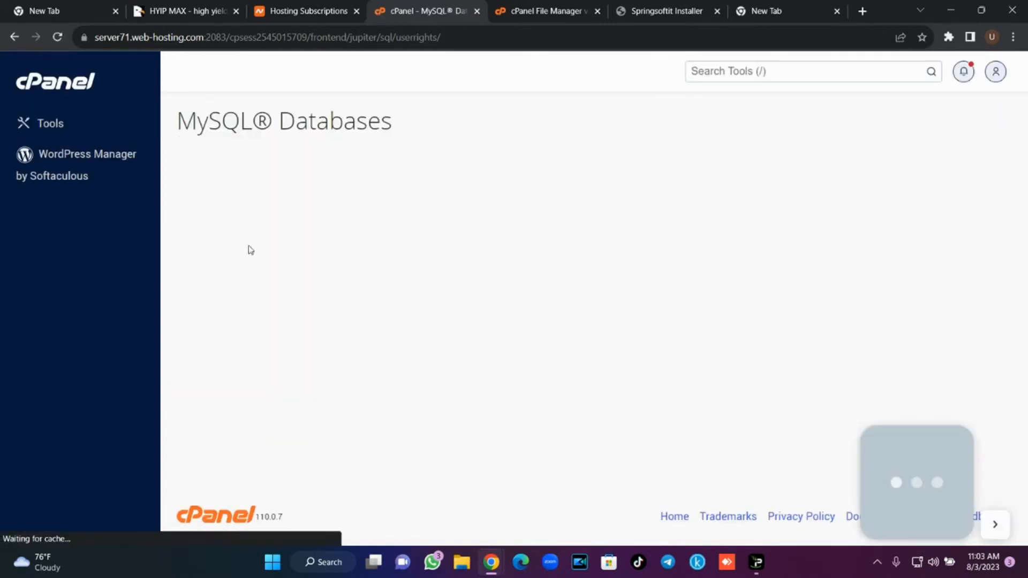
Grant utorial2 ALL PRIVILEGES on tutorial2 and save the changes.
click(238, 247)
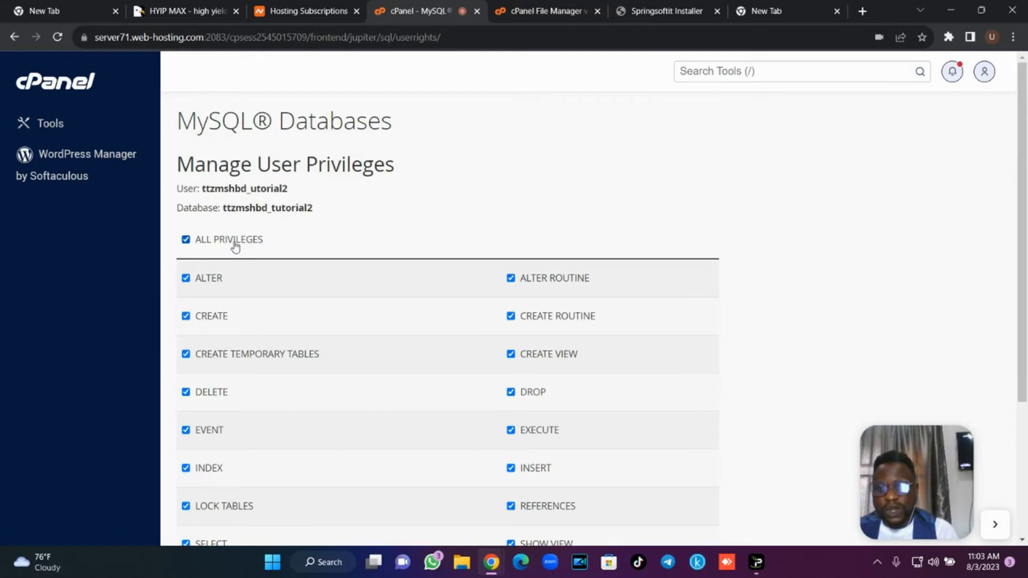
scroll(1026, 229, down, 1)
scroll(1025, 229, down, 3)
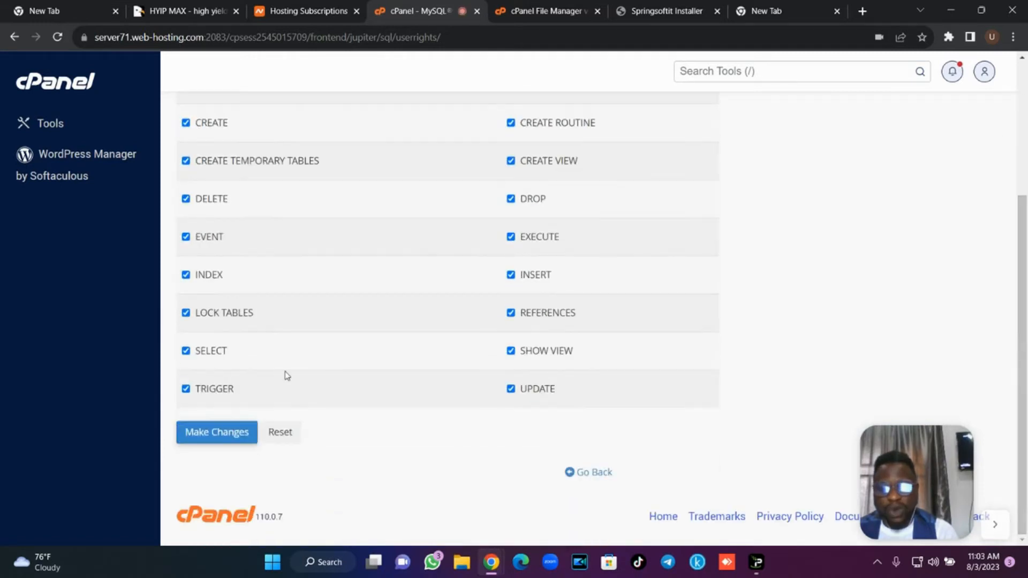
click(234, 432)
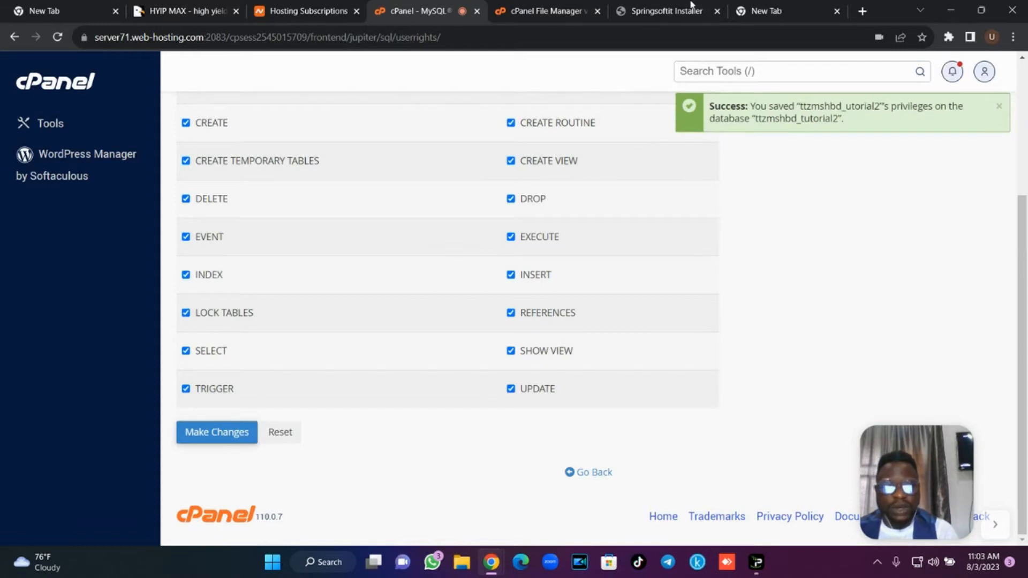
click(690, 8)
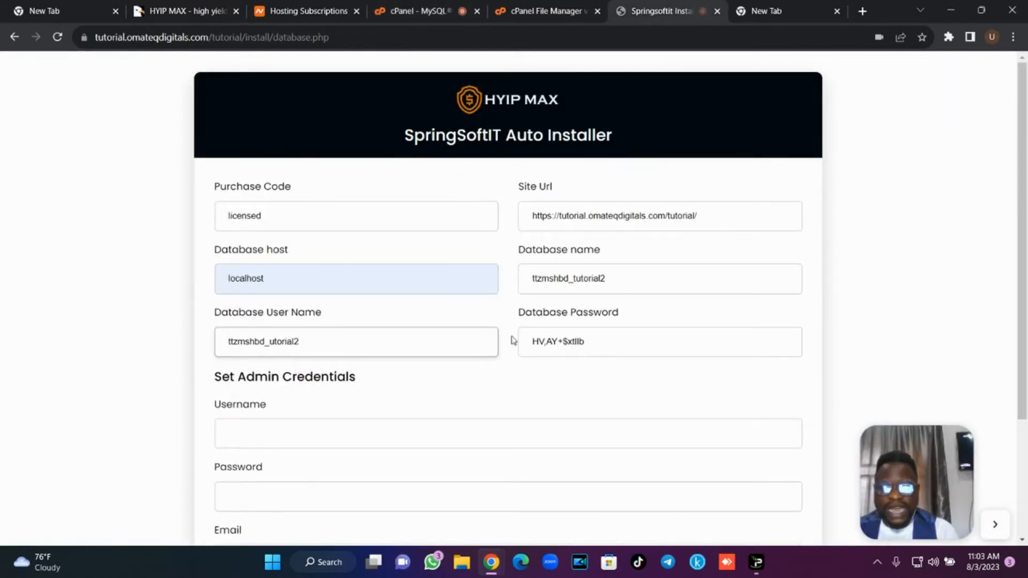
Enter the admin username, admin password and the support e-mail address in the installer.
scroll(617, 300, down, 2)
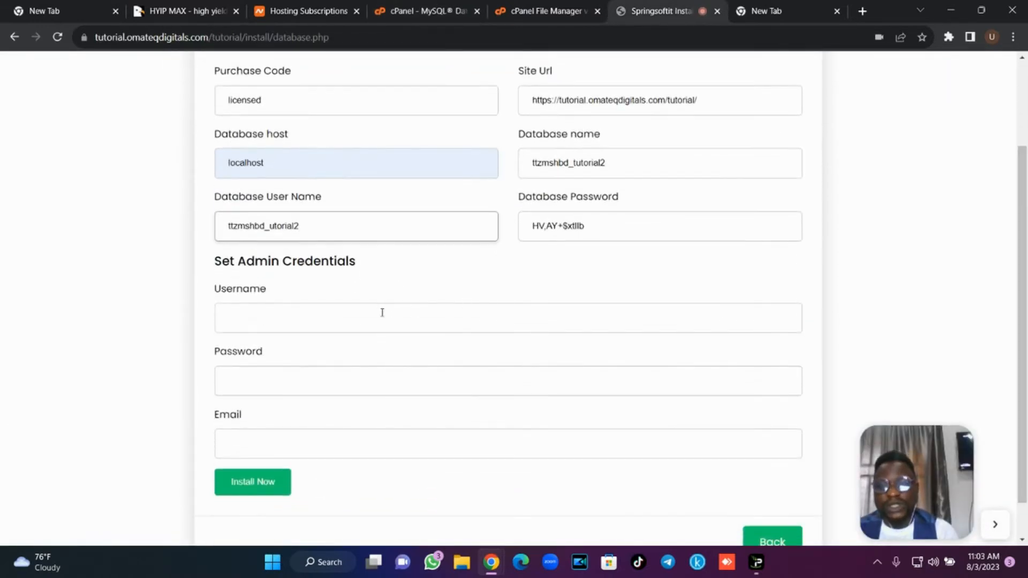
click(380, 314)
text(admin)
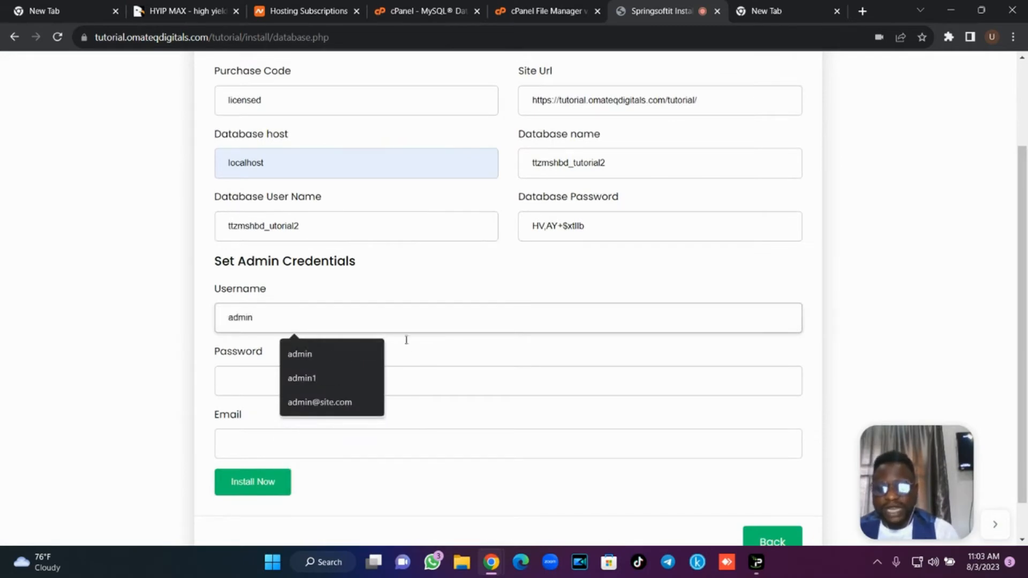
click(427, 379)
text(a)
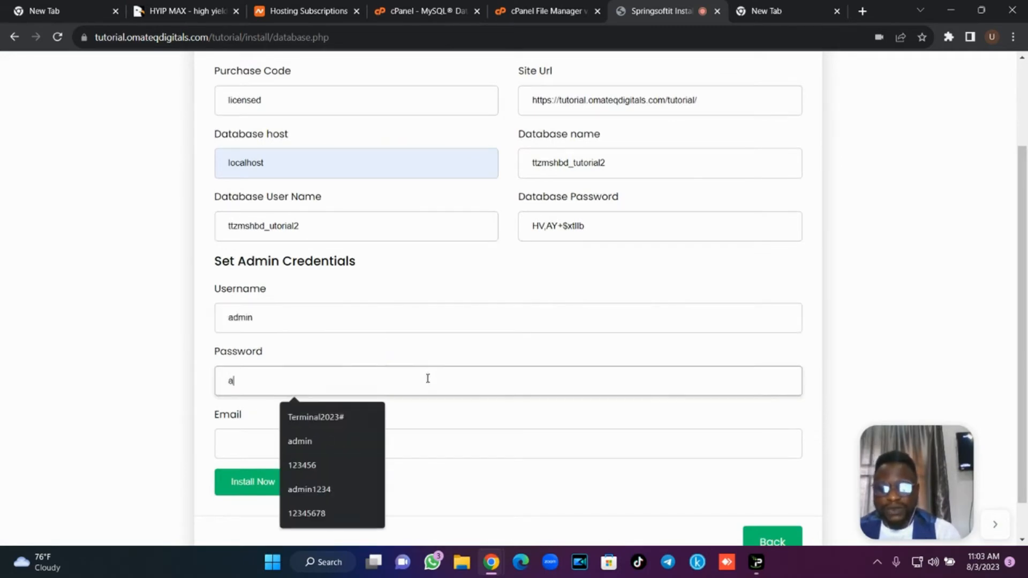
text(dmin)
click(450, 439)
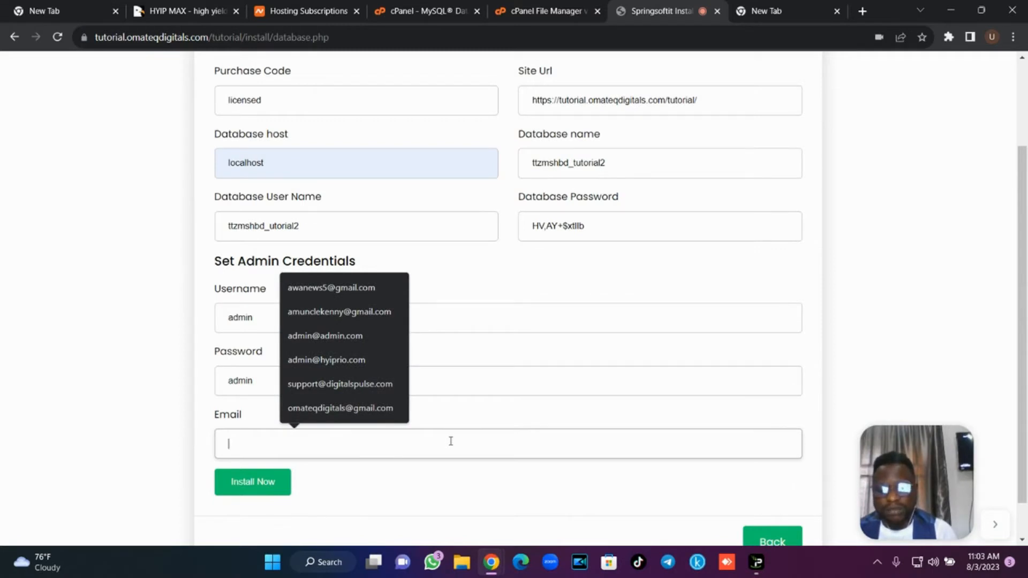
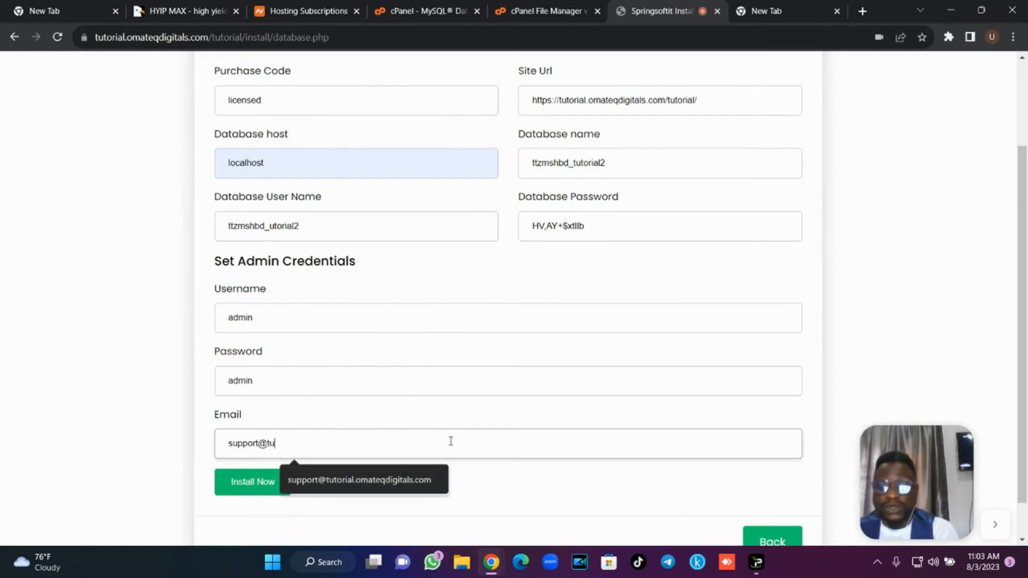
click(446, 471)
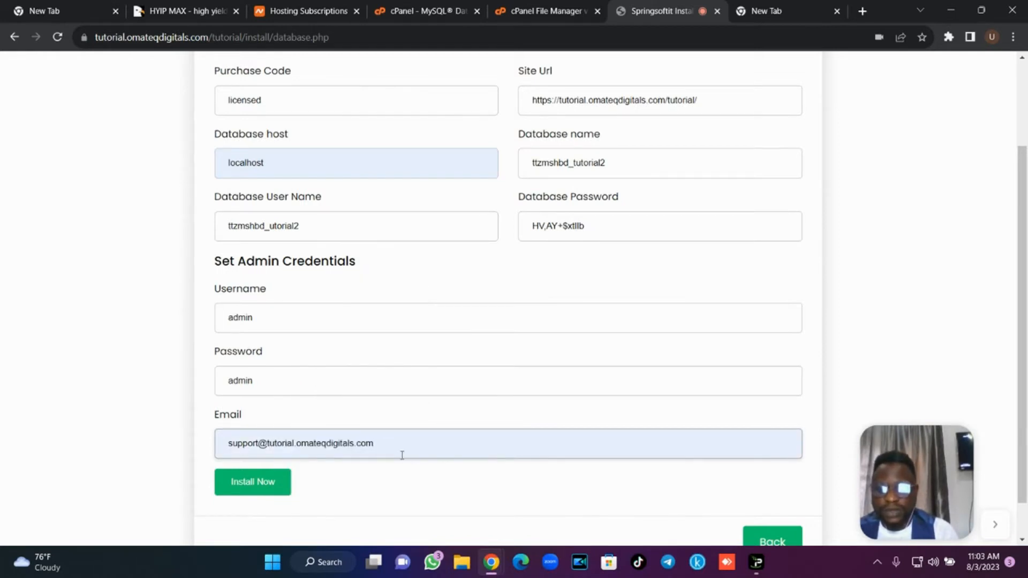
text(/tutorial)
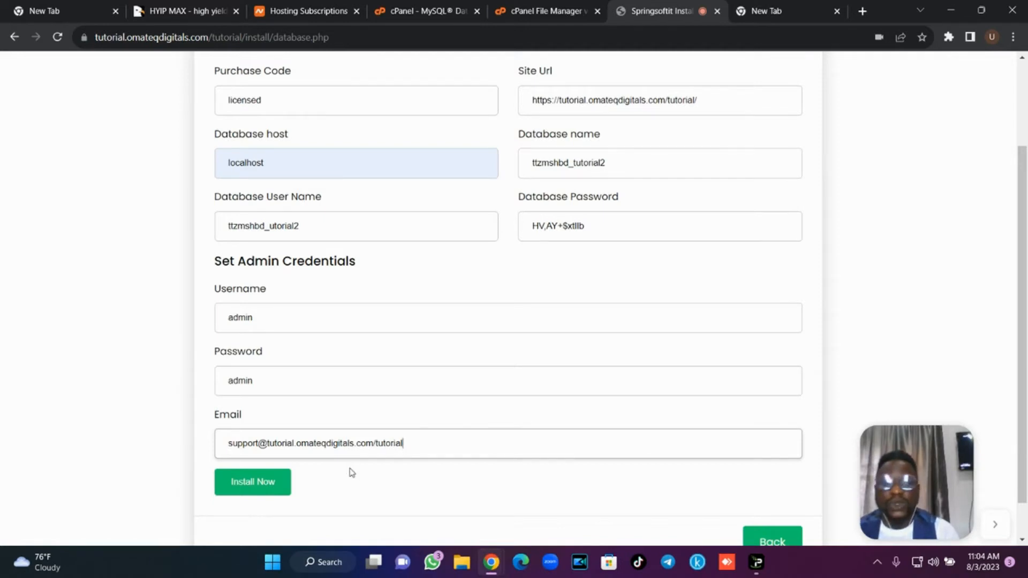
Strip the invalid trailing path from the e-mail and run the installation.
scroll(1026, 249, up, 2)
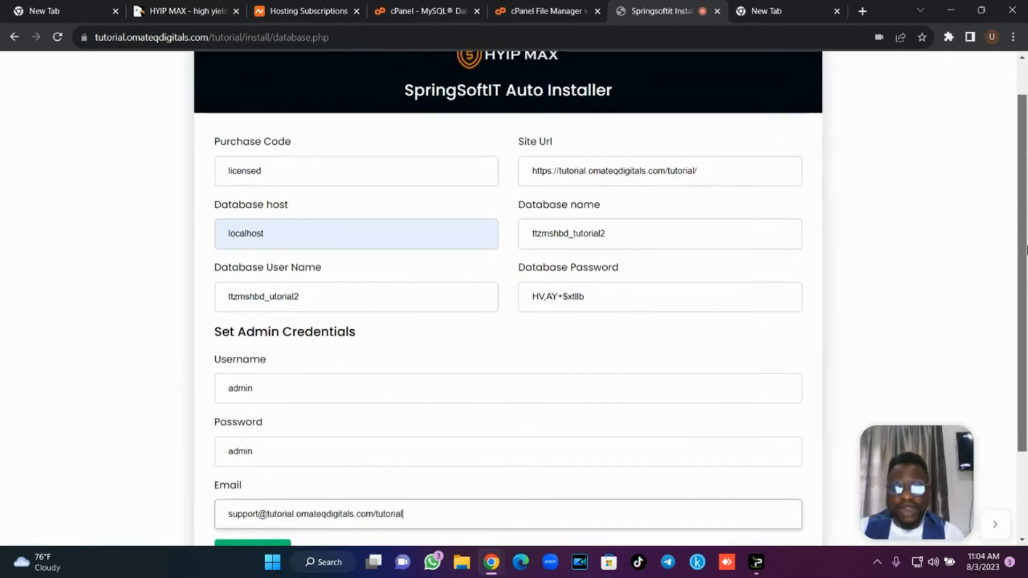
drag(1025, 249, 1027, 332)
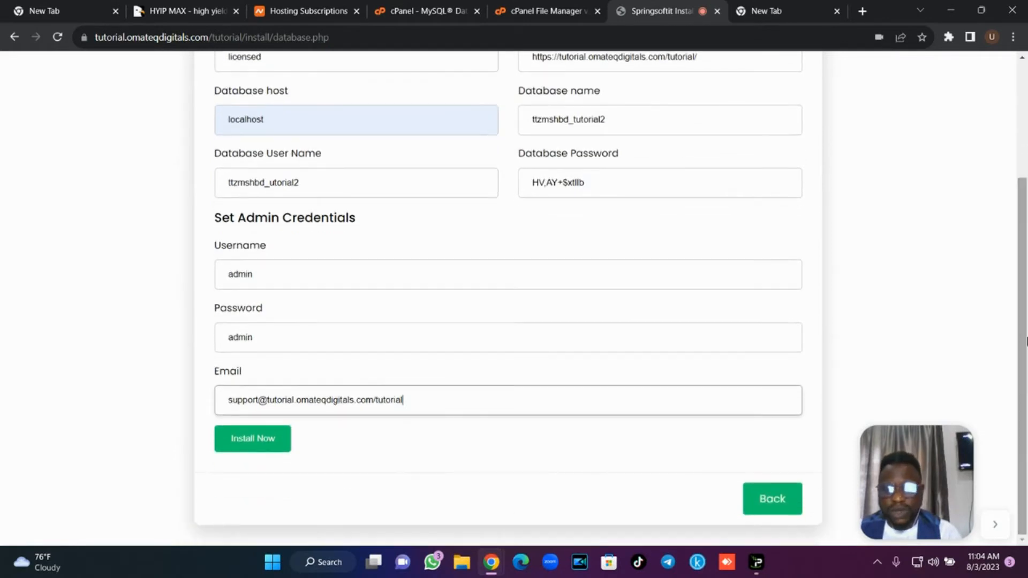
click(264, 448)
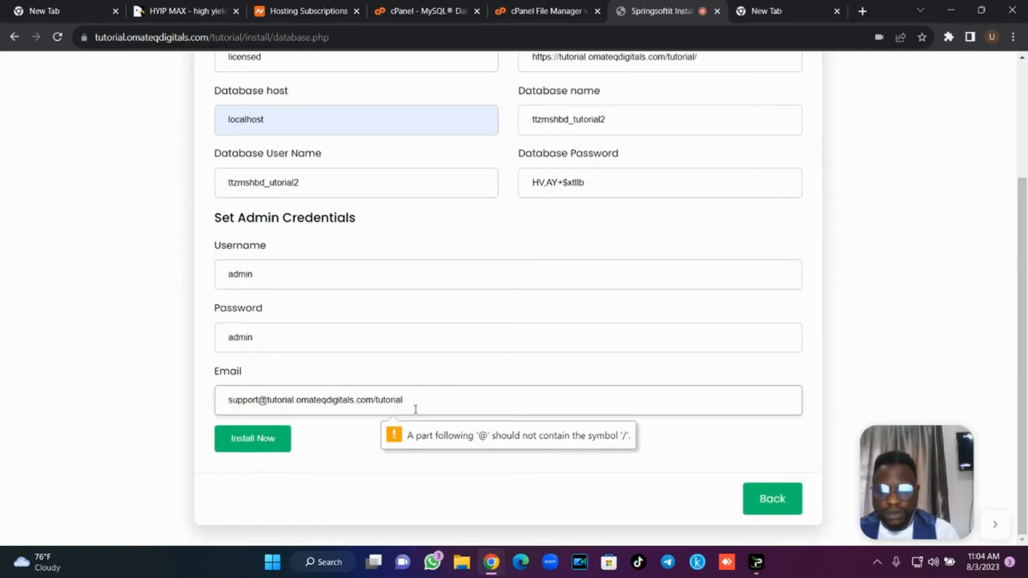
key(BackSpace)
key(BackSpace)
key(BackSpace)
key(BackSpace)
key(BackSpace)
key(BackSpace)
key(BackSpace)
key(BackSpace)
key(BackSpace)
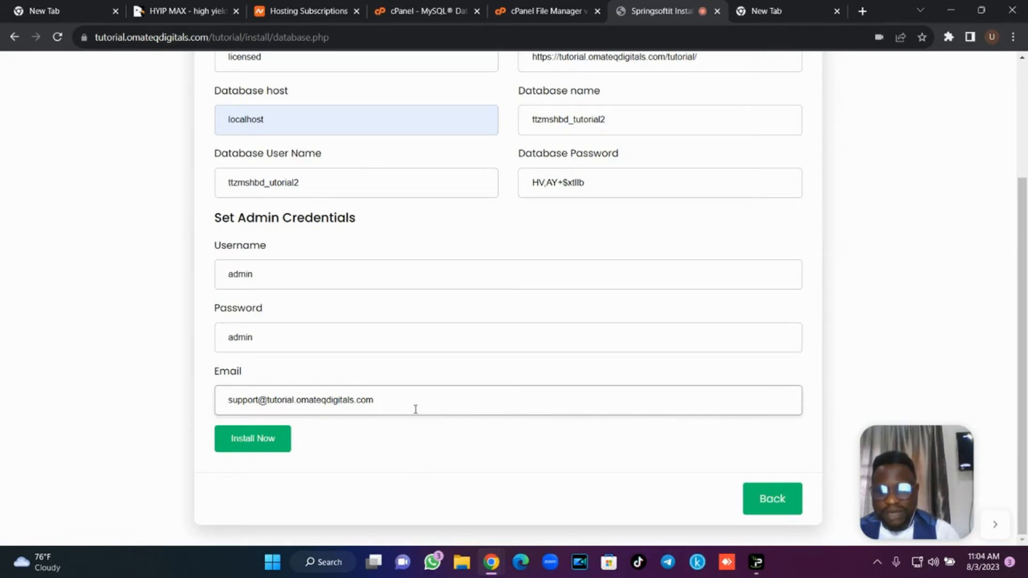
click(279, 445)
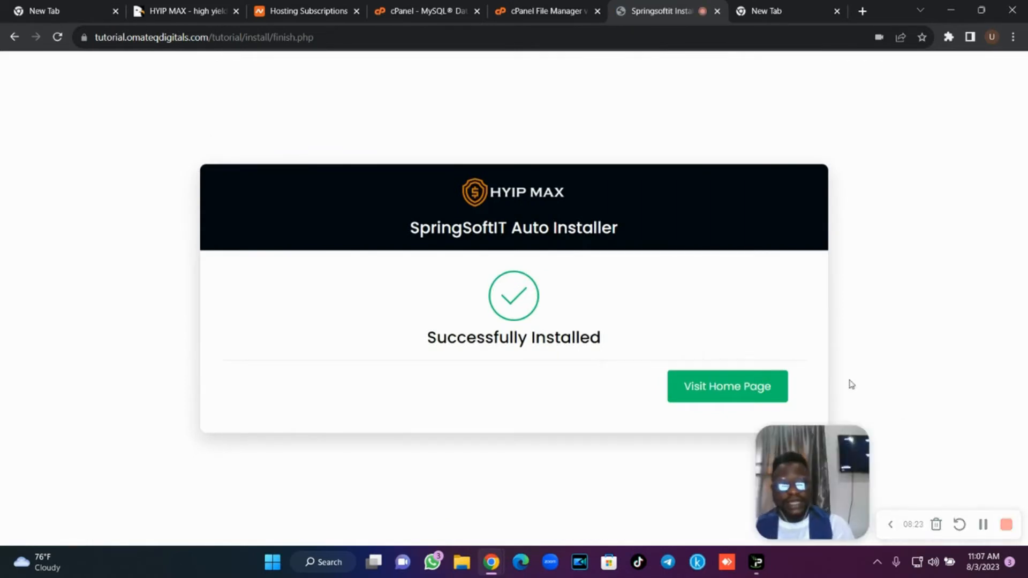
Open the new site at tutorial.omateqdigitals.com/tutorial/ and accept its cookie notice.
click(764, 393)
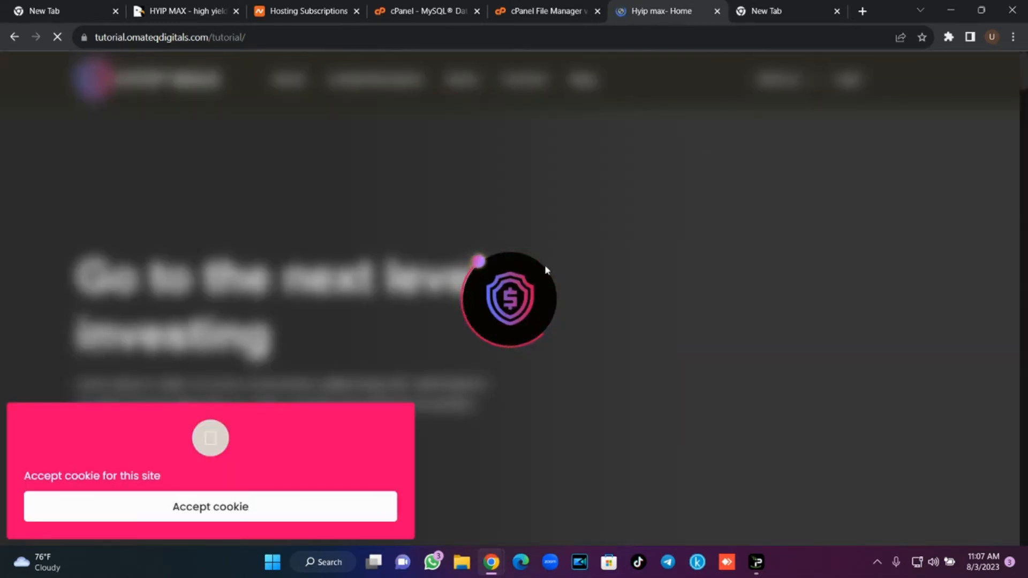
click(214, 510)
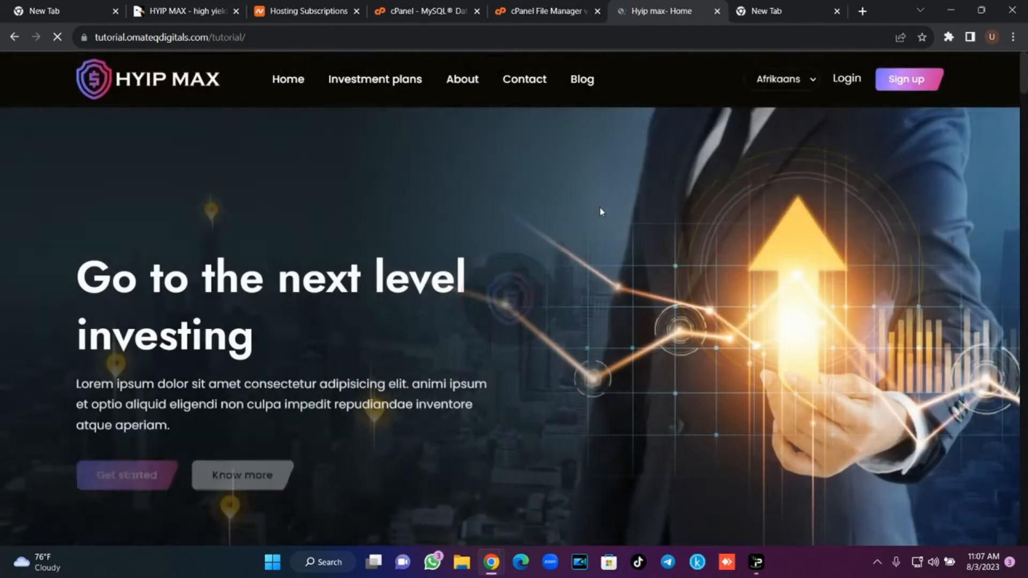
mouse_move(1026, 64)
mouse_down()
mouse_move(1026, 310)
mouse_move(1024, 63)
mouse_up()
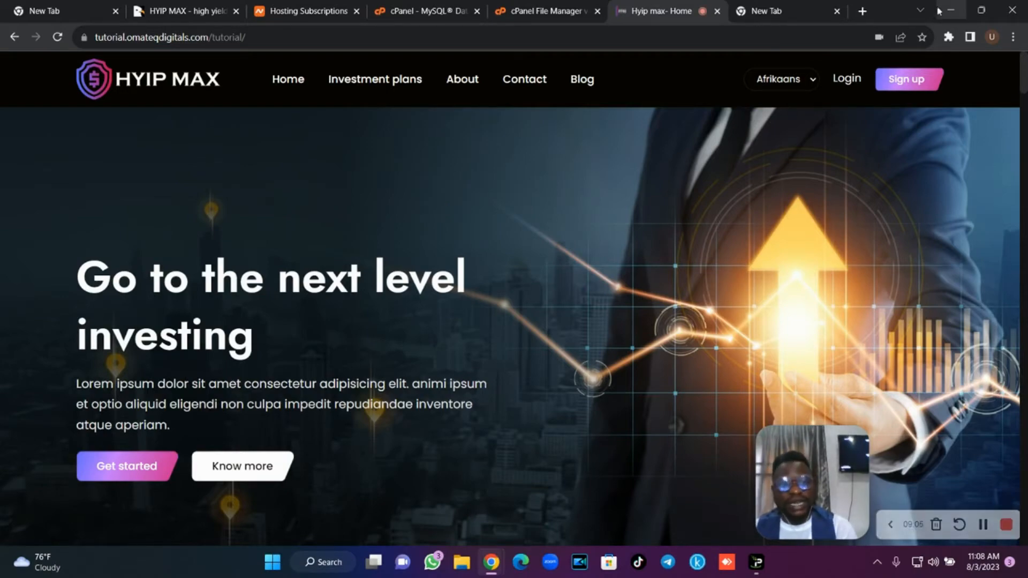
scroll(514, 300, down, 15)
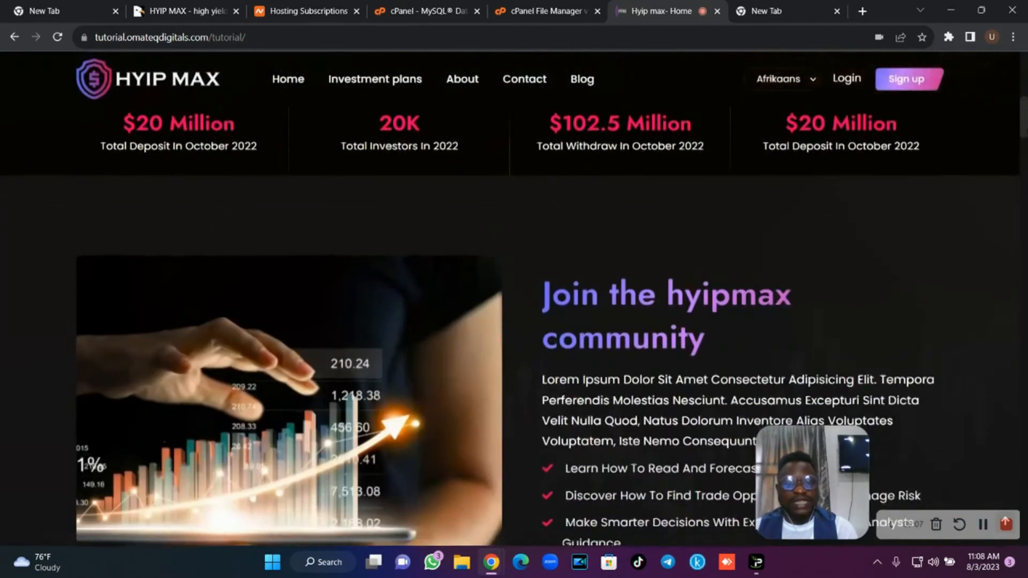
scroll(514, 300, up, 15)
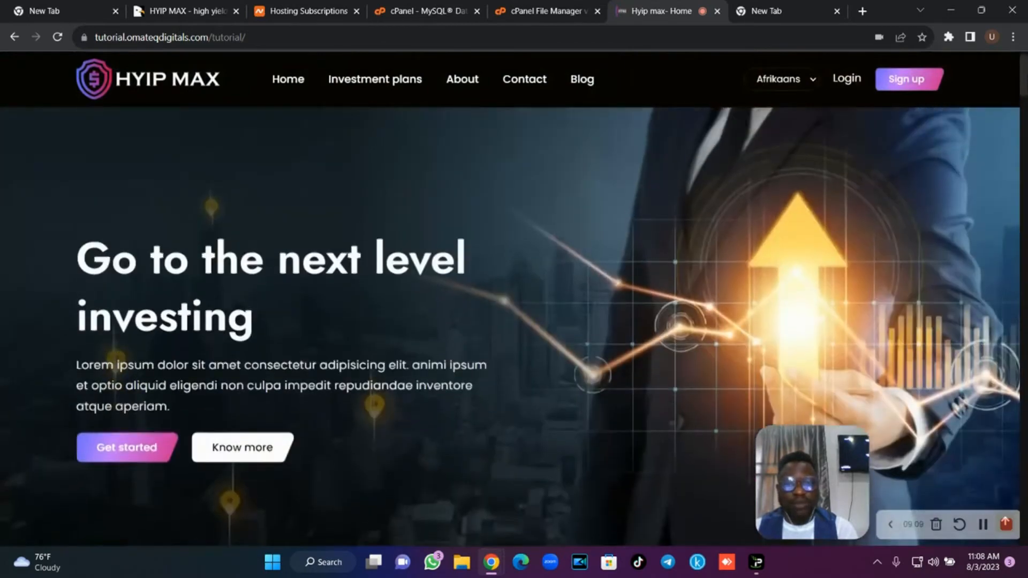
Load the site's /admin login page from the address bar.
click(480, 35)
click(480, 36)
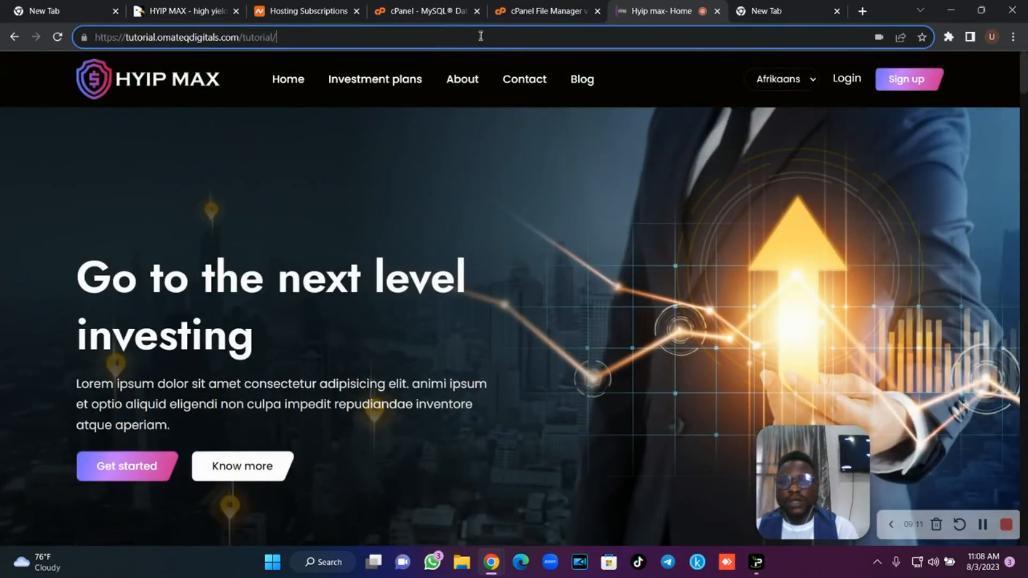
text(admin)
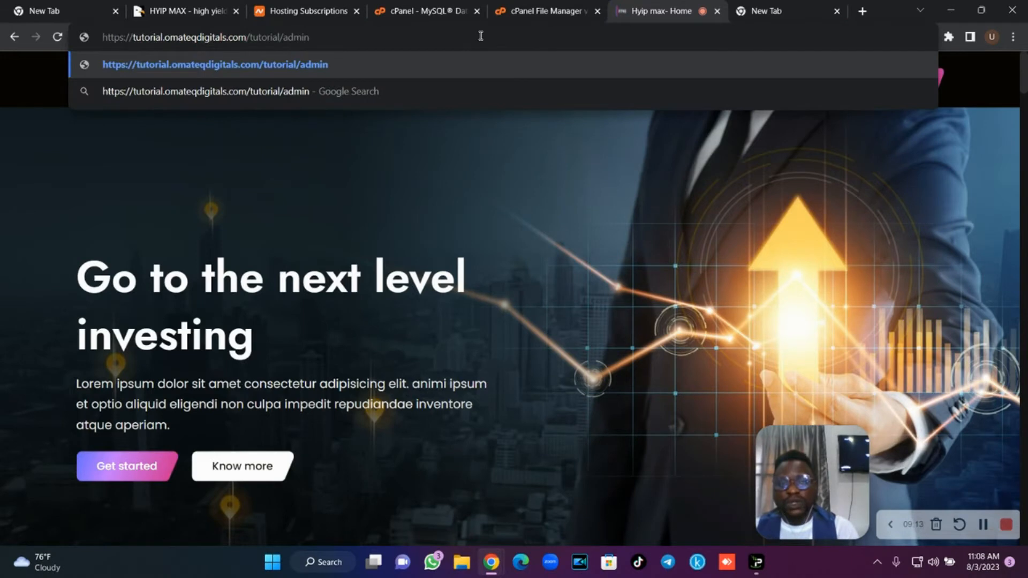
key(Return)
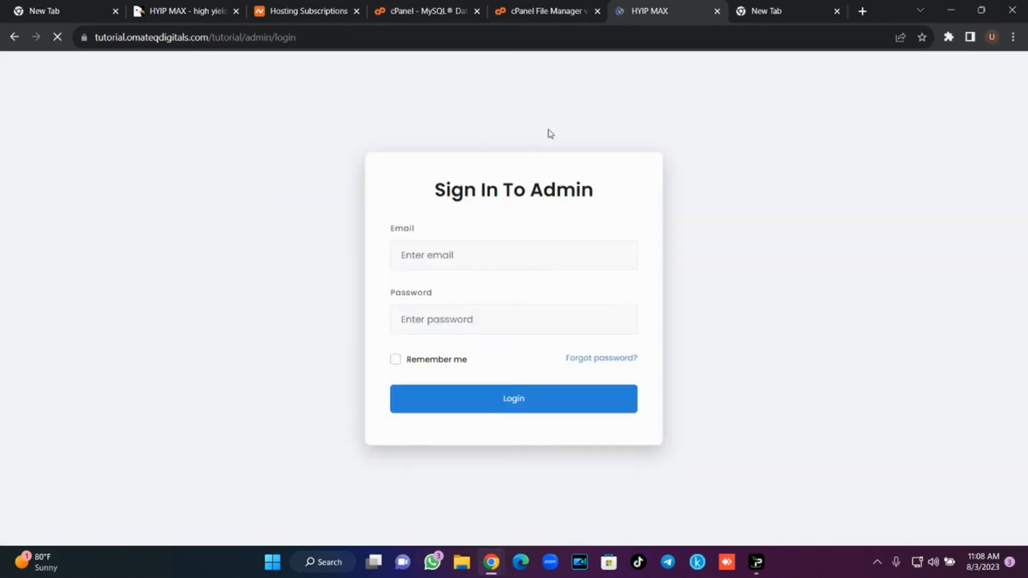
Log in with the support e-mail address and the admin password.
click(459, 255)
text(admin)
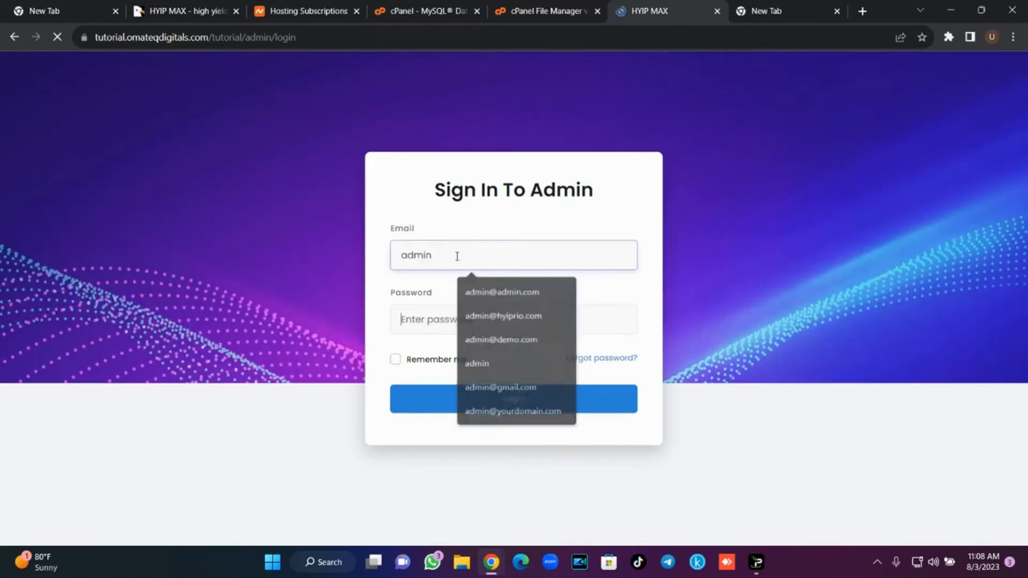
key(Tab)
text(admin)
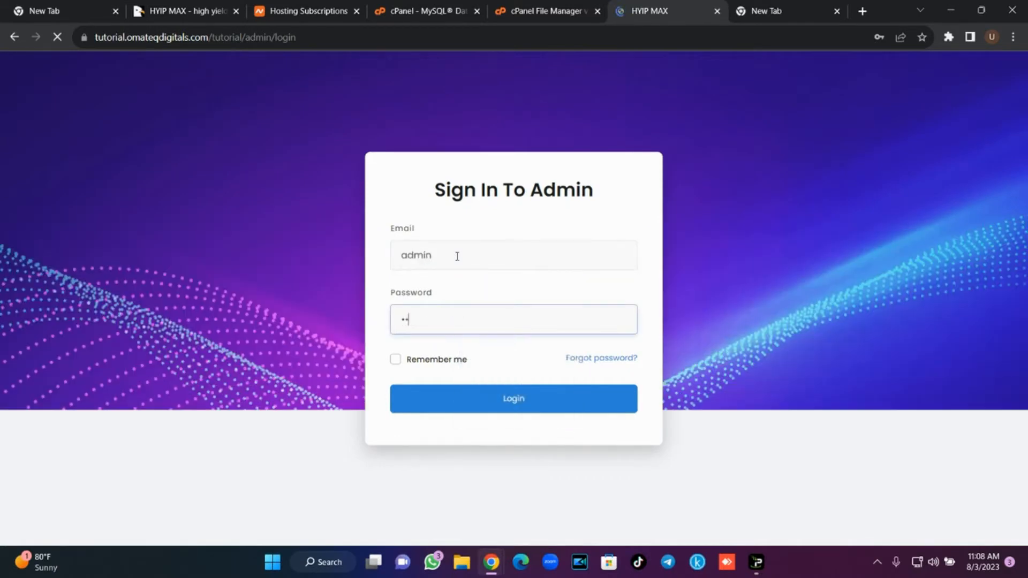
click(518, 403)
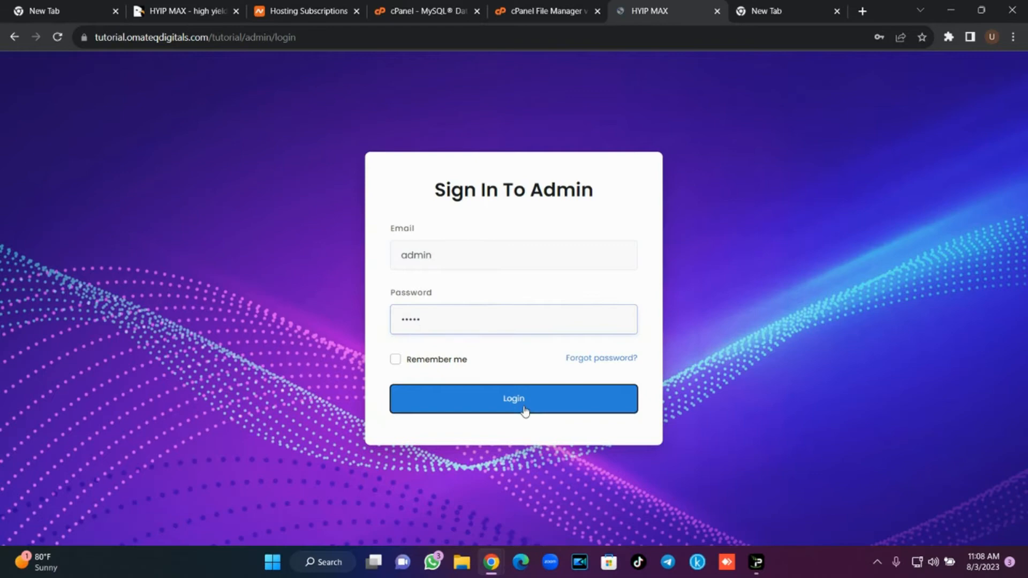
double_click(477, 255)
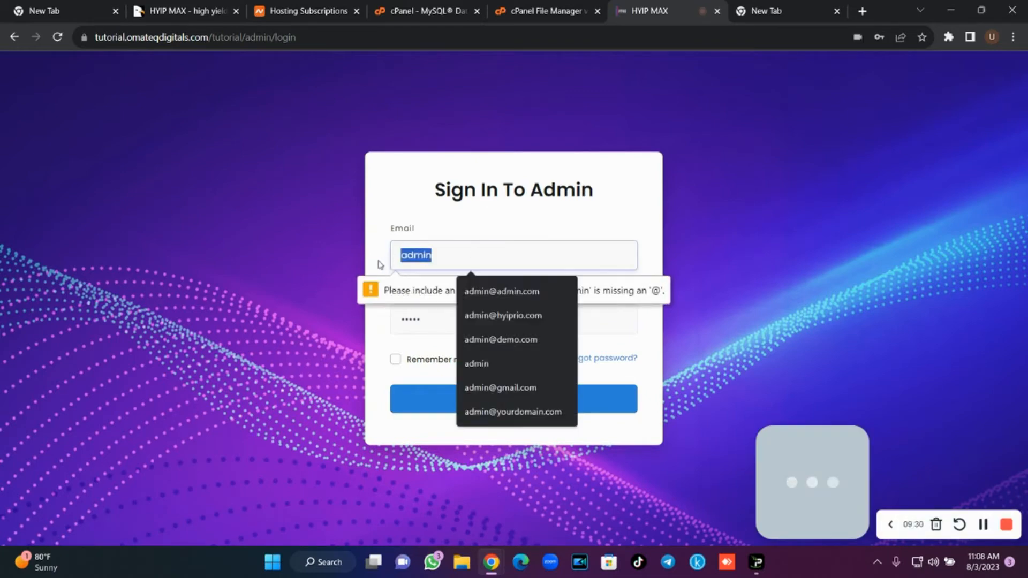
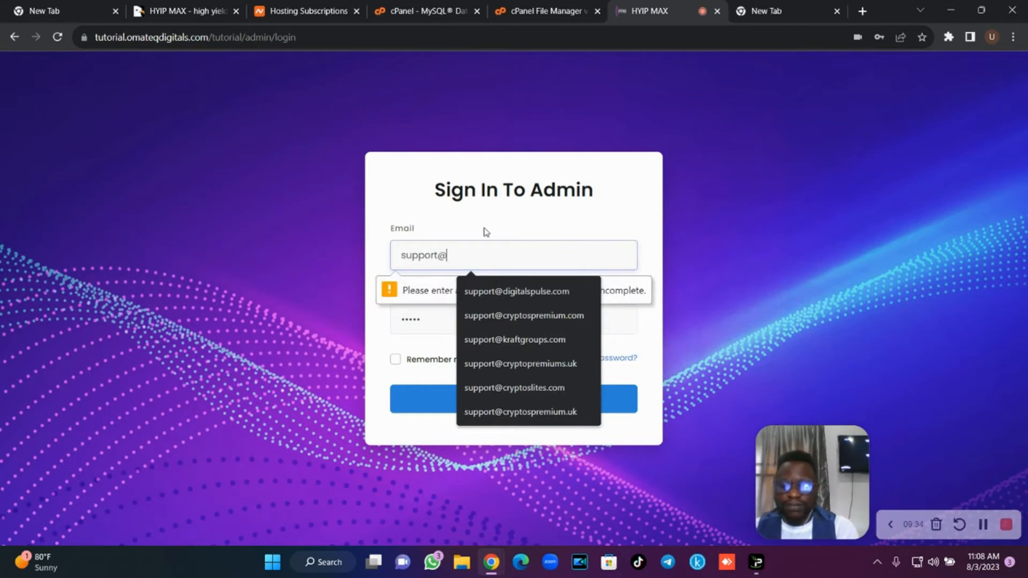
click(512, 292)
click(518, 400)
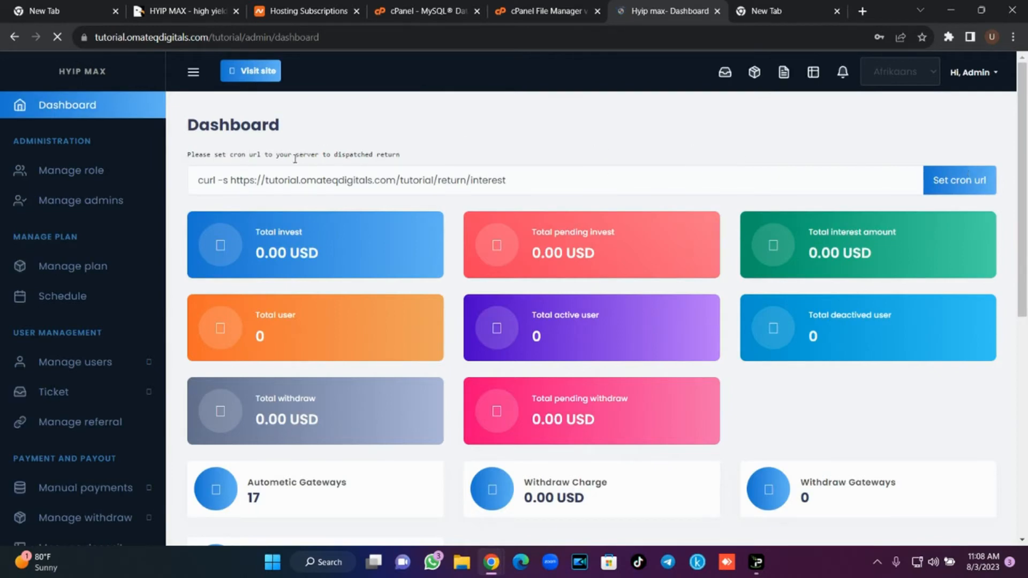
Copy the curl cron command for /tutorial/return/interest, dismissing the browser's password warning.
drag(542, 182, 193, 180)
key(ctrl+c)
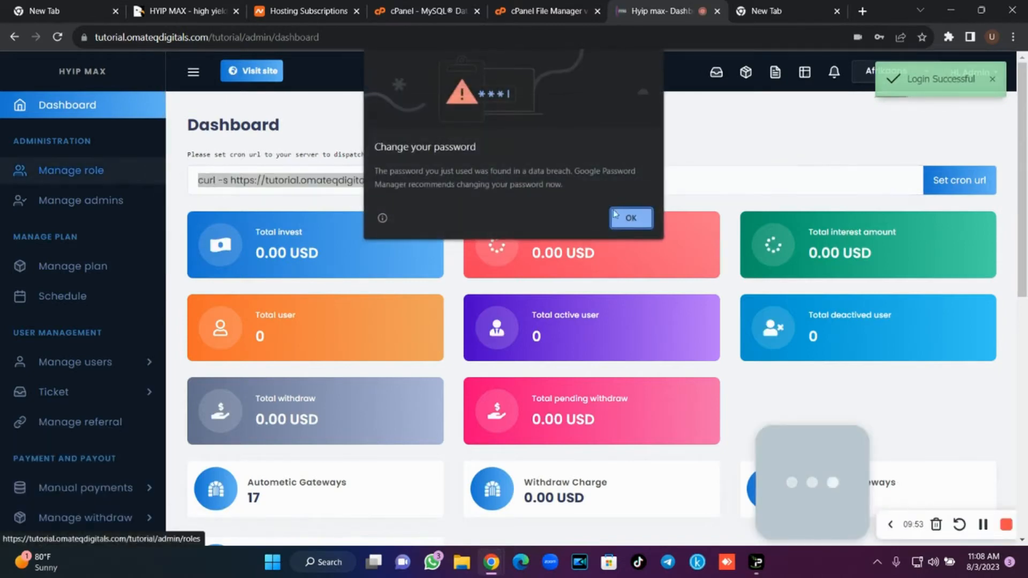
click(626, 216)
drag(529, 181, 204, 184)
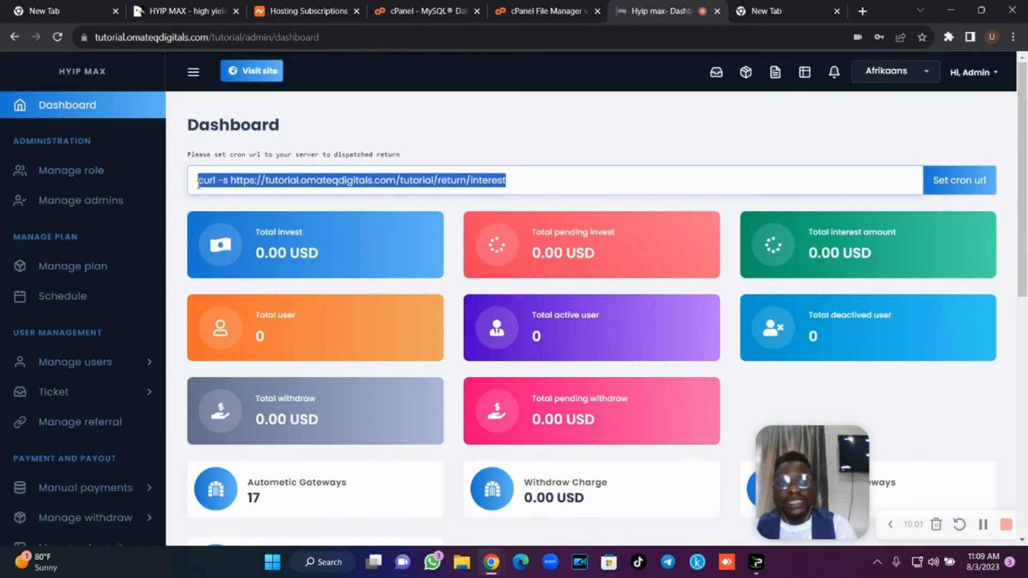
mouse_move(1023, 132)
mouse_down()
mouse_move(1024, 177)
mouse_move(1027, 120)
mouse_up()
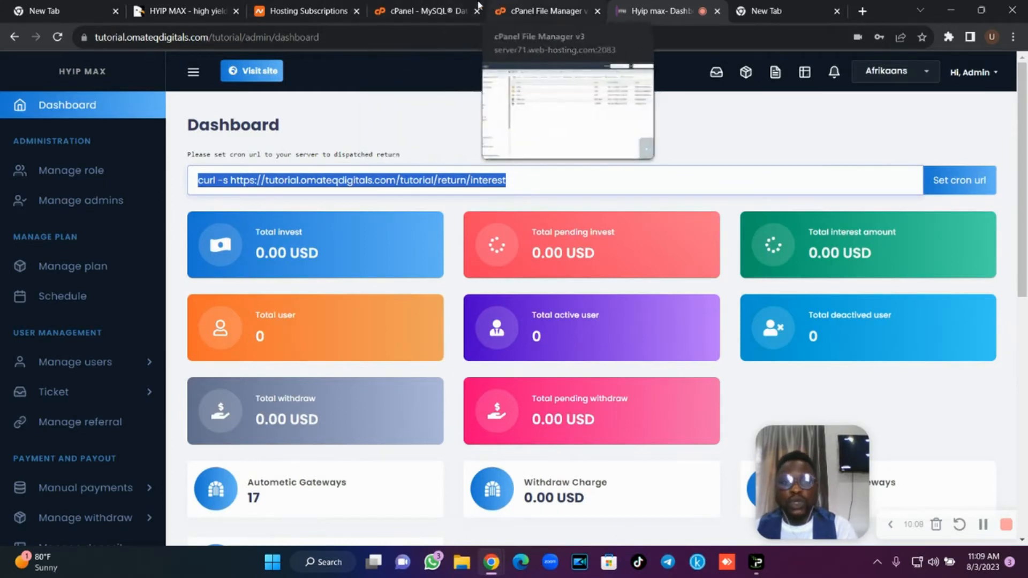
click(440, 10)
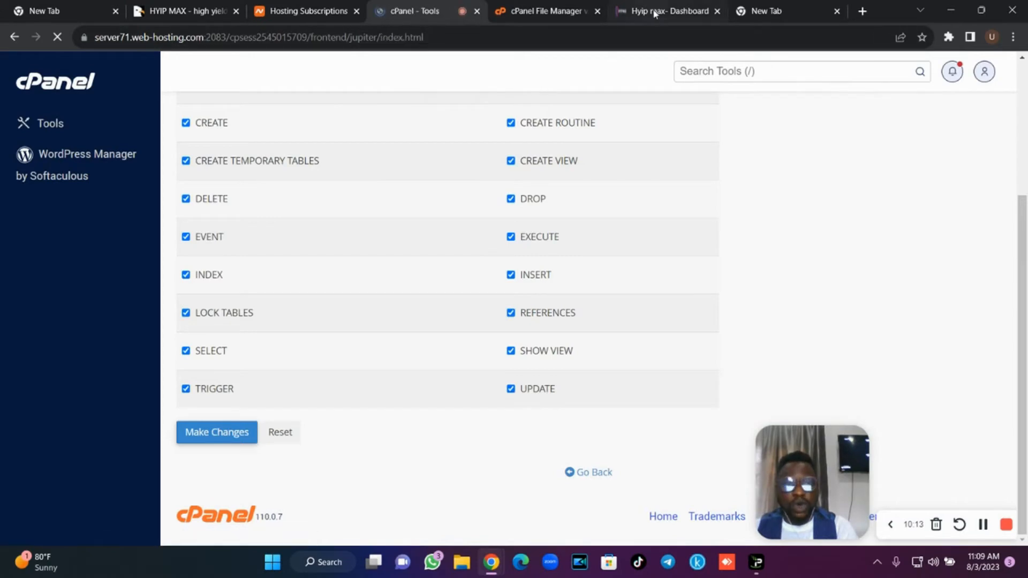
Find and open cPanel's Cron Jobs tool.
click(737, 71)
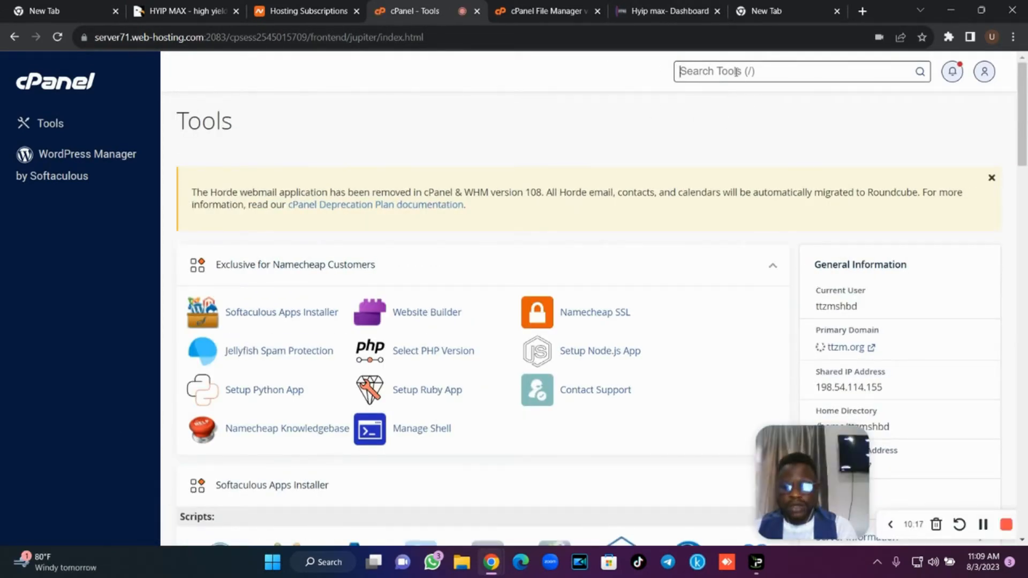
text(cro)
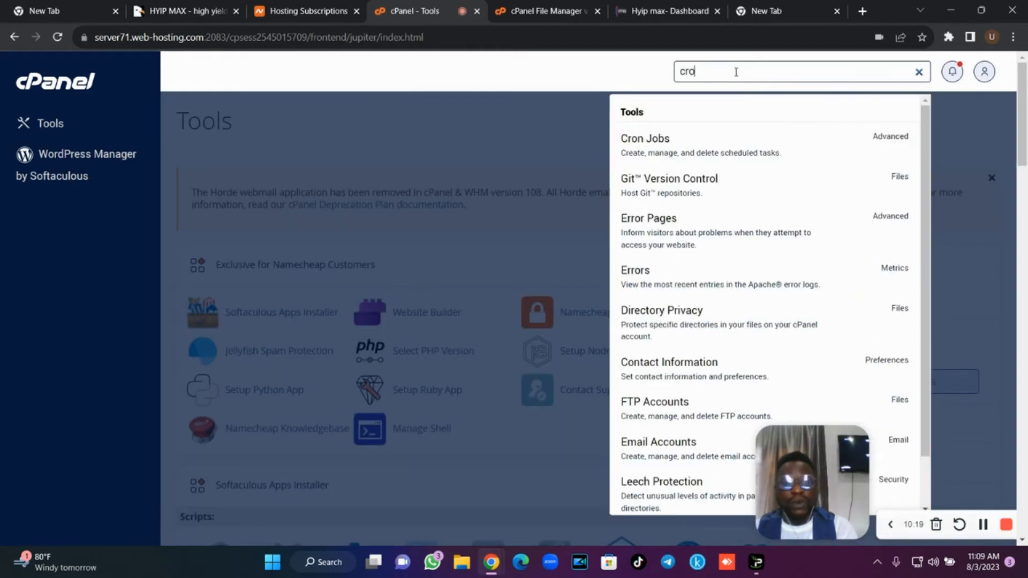
click(718, 152)
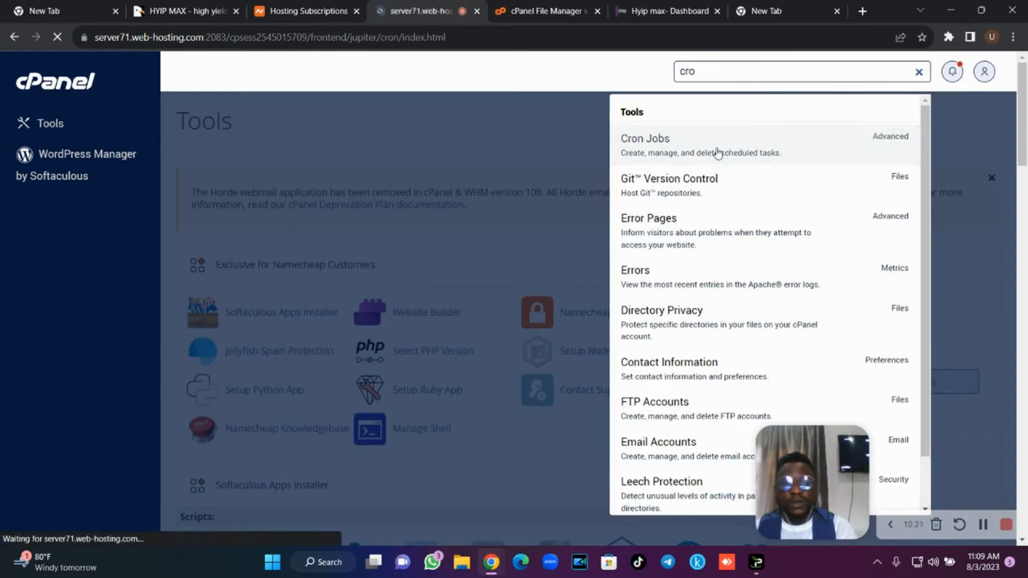
Schedule a cron job Once Per Five Minutes with the pasted curl return/interest command.
scroll(745, 208, down, 7)
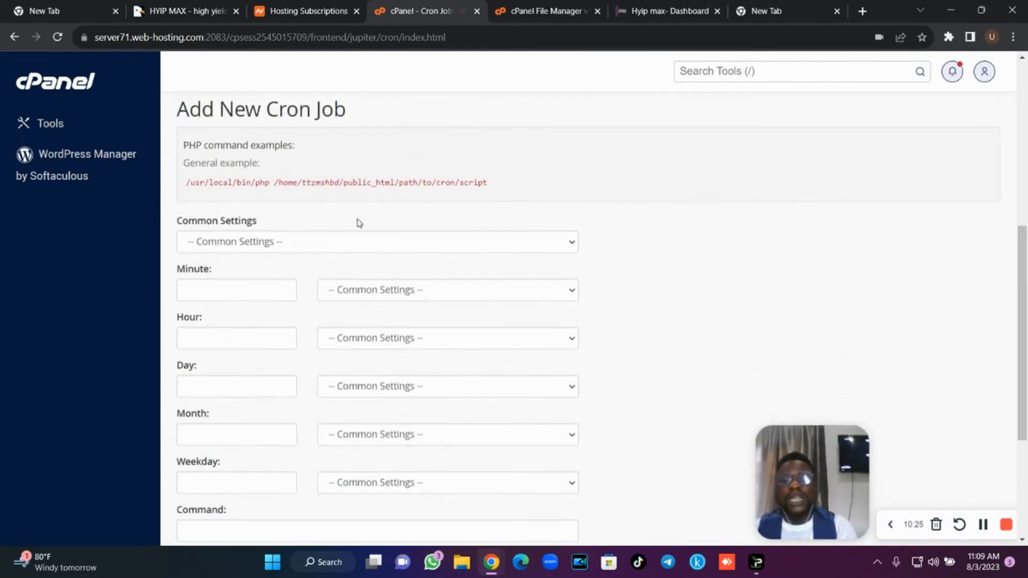
click(353, 249)
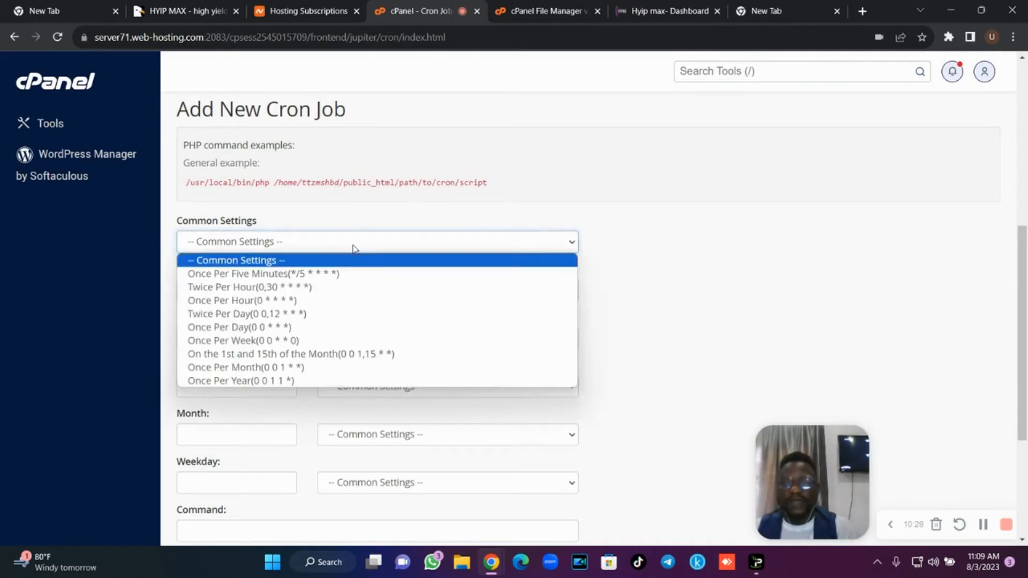
click(351, 272)
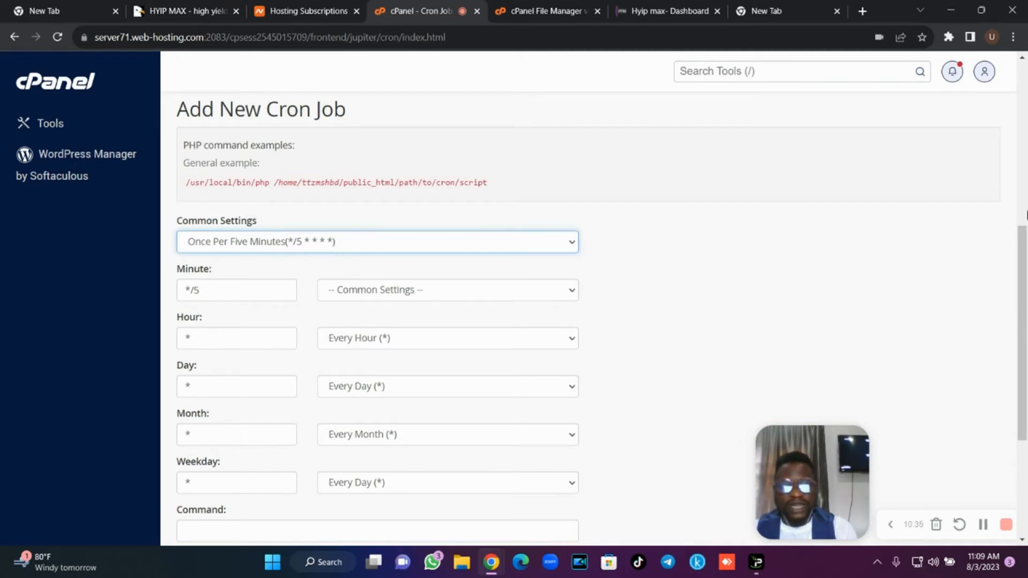
scroll(375, 295, down, 3)
click(319, 363)
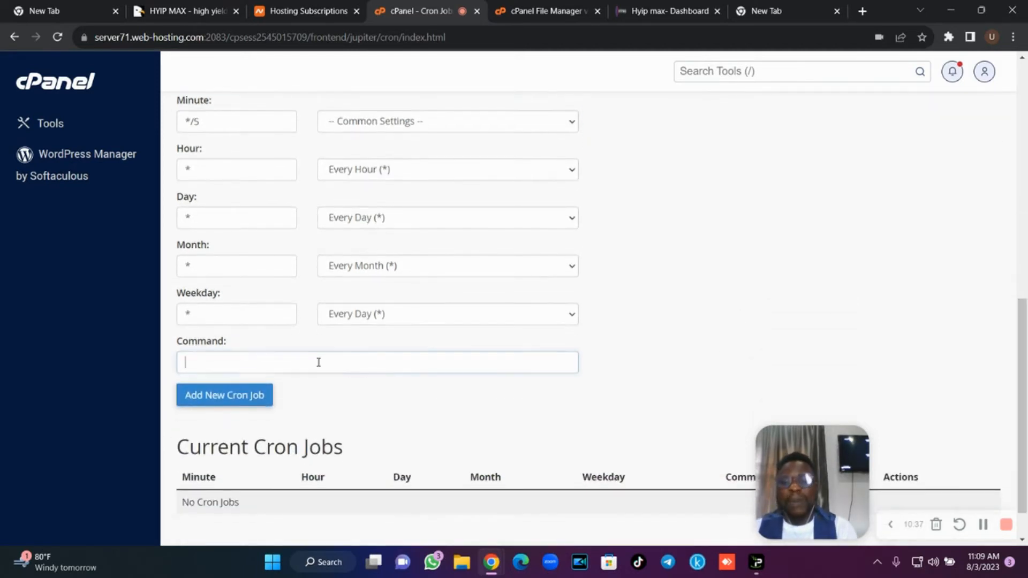
key(ctrl+v)
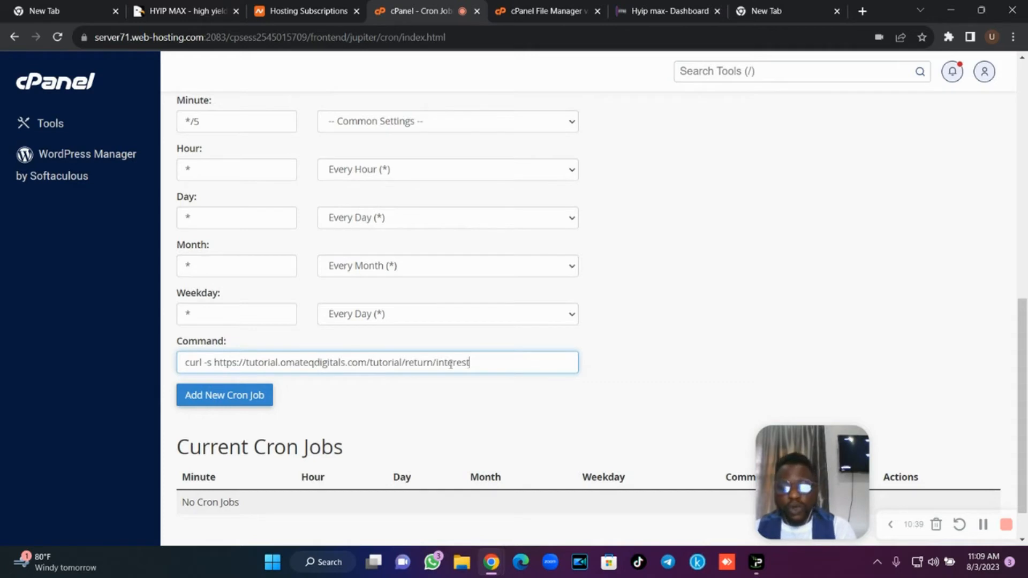
drag(497, 362, 362, 363)
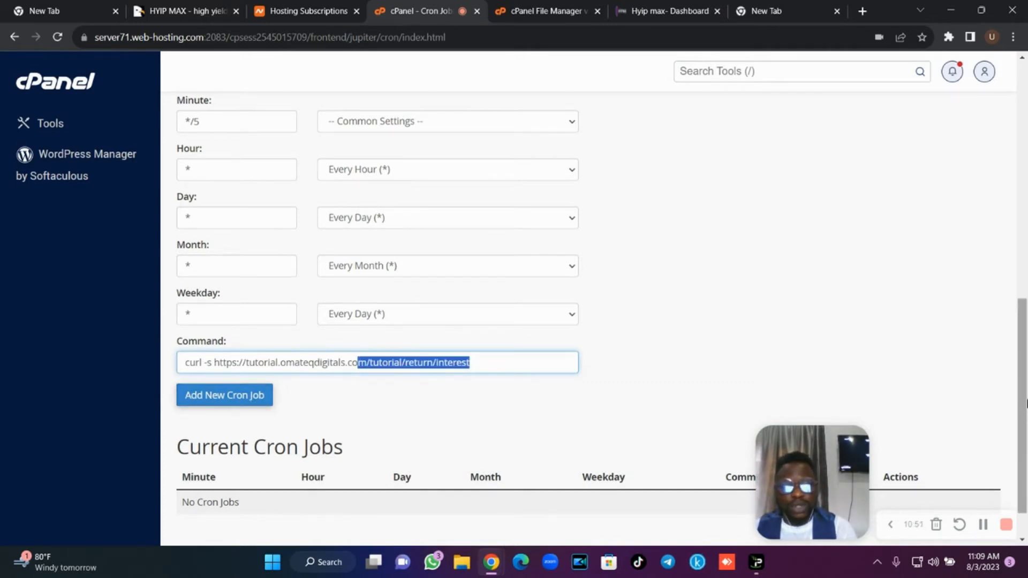
scroll(625, 425, up, 2)
scroll(625, 425, down, 1)
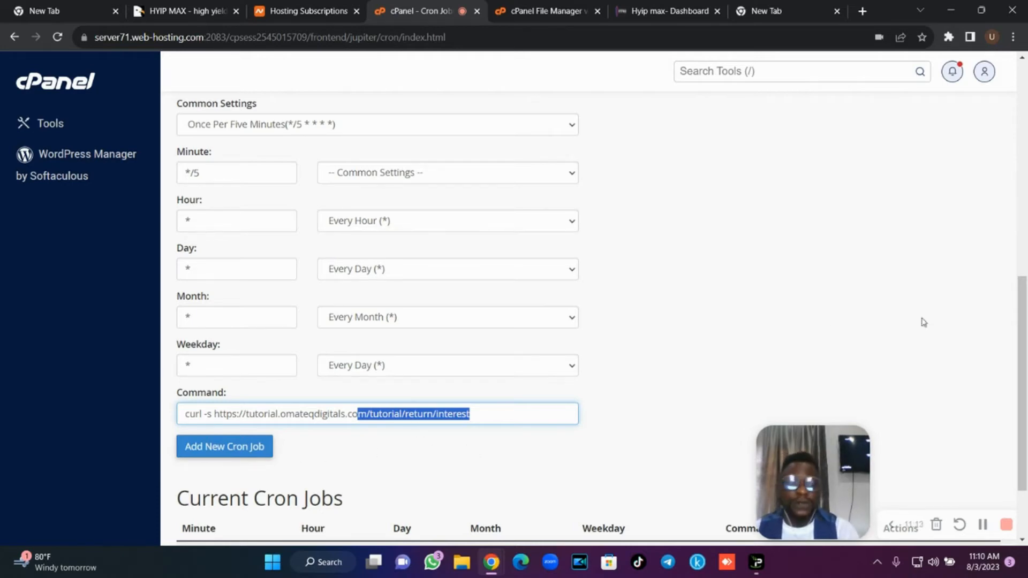
drag(1027, 370, 1020, 147)
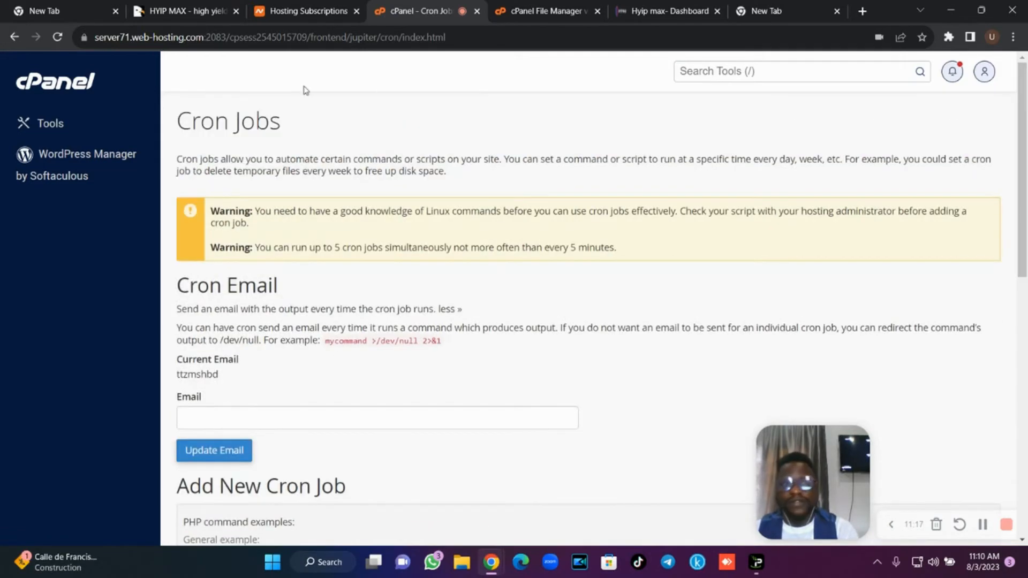
Open Manage role and start an Add role form with Editor as the role name.
click(648, 5)
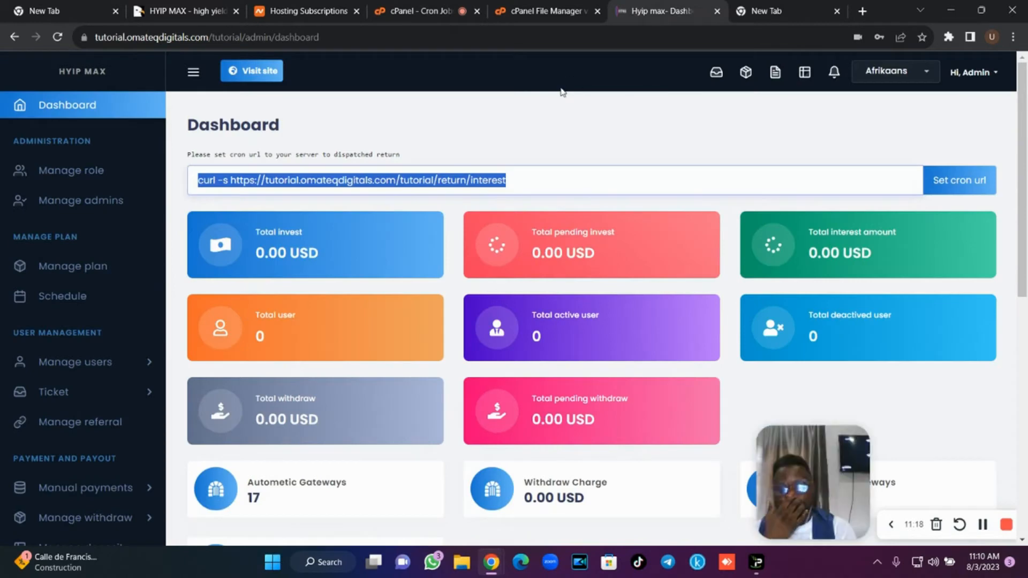
click(518, 128)
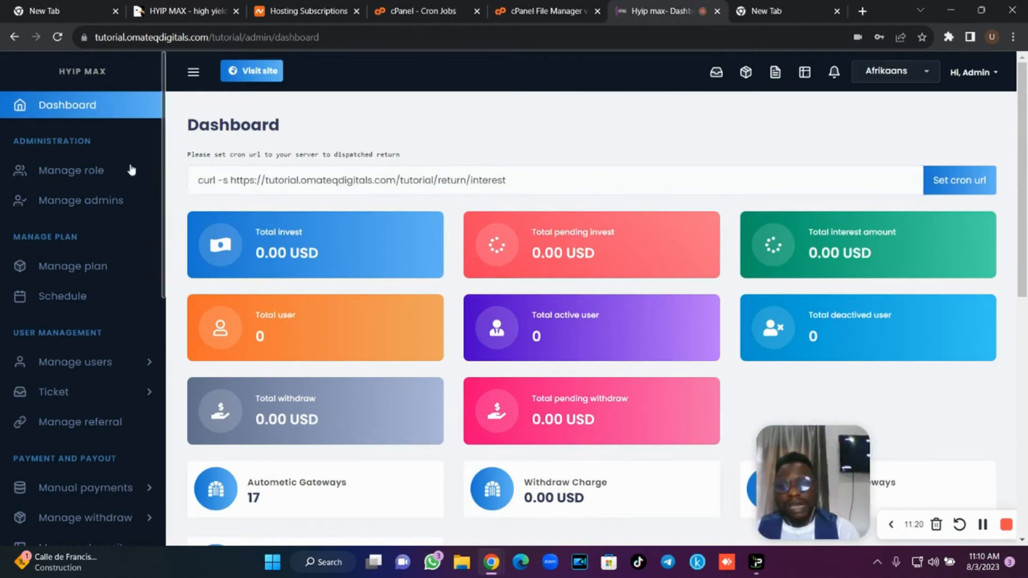
click(75, 173)
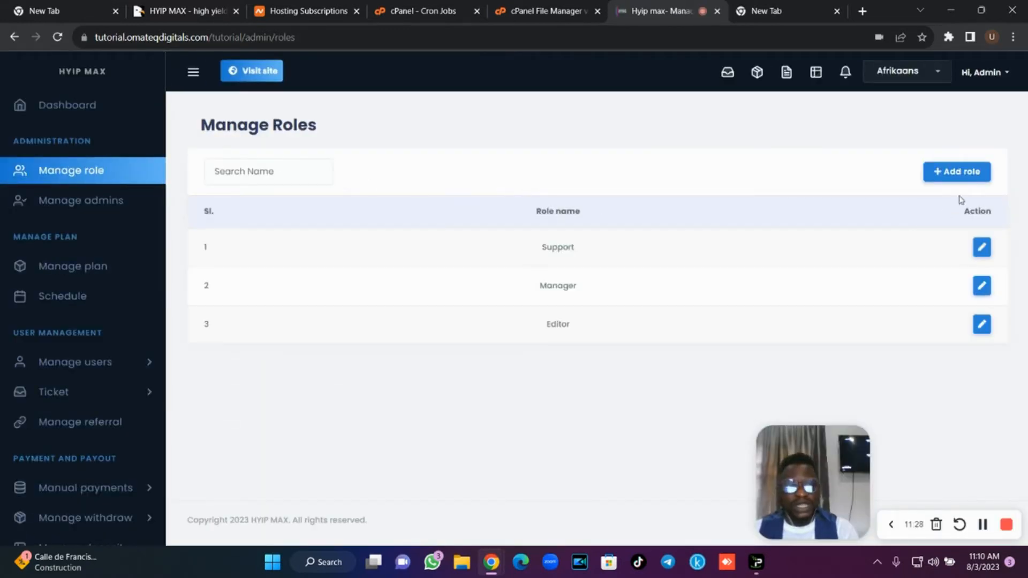
click(961, 172)
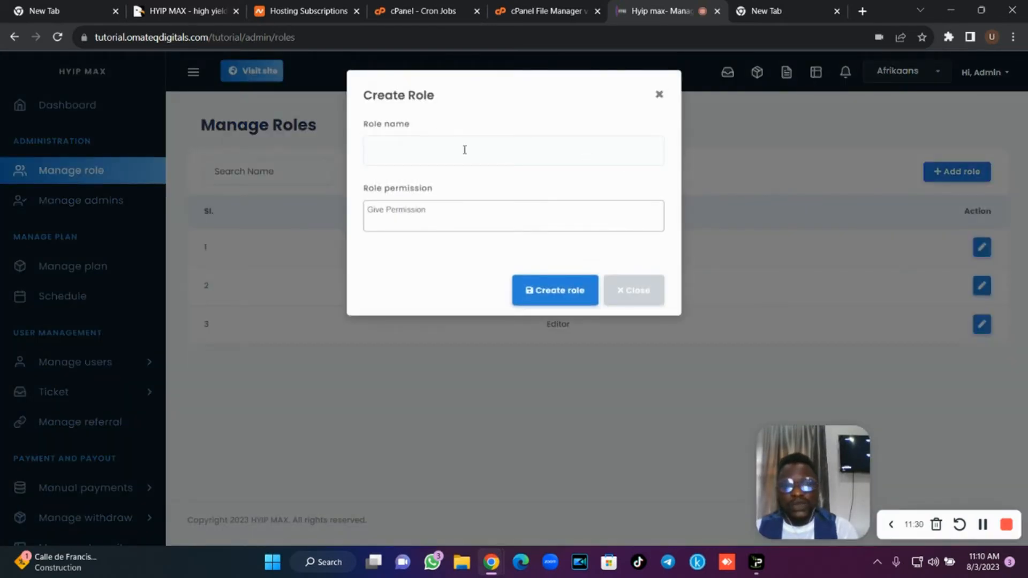
click(464, 150)
click(450, 183)
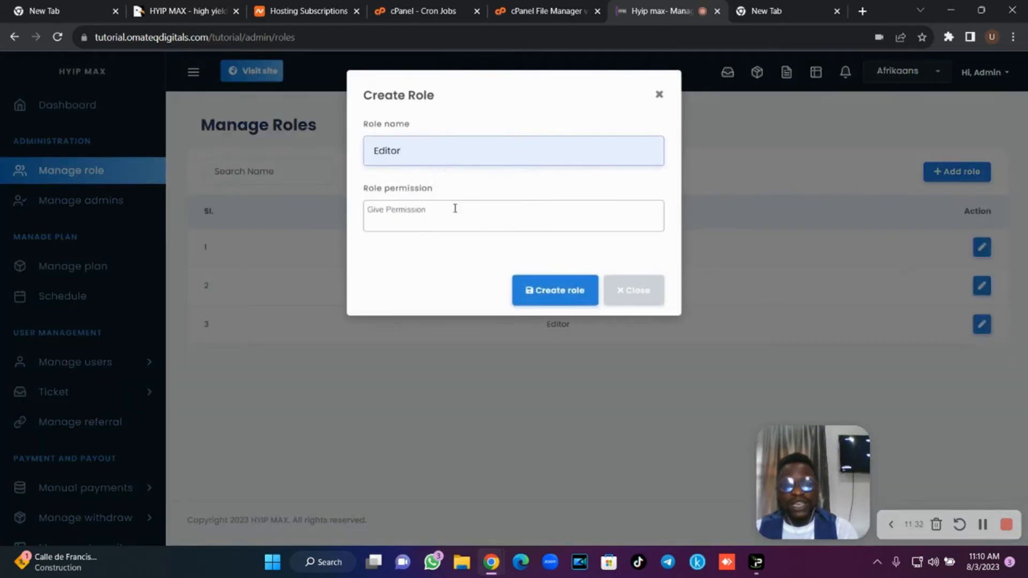
click(455, 208)
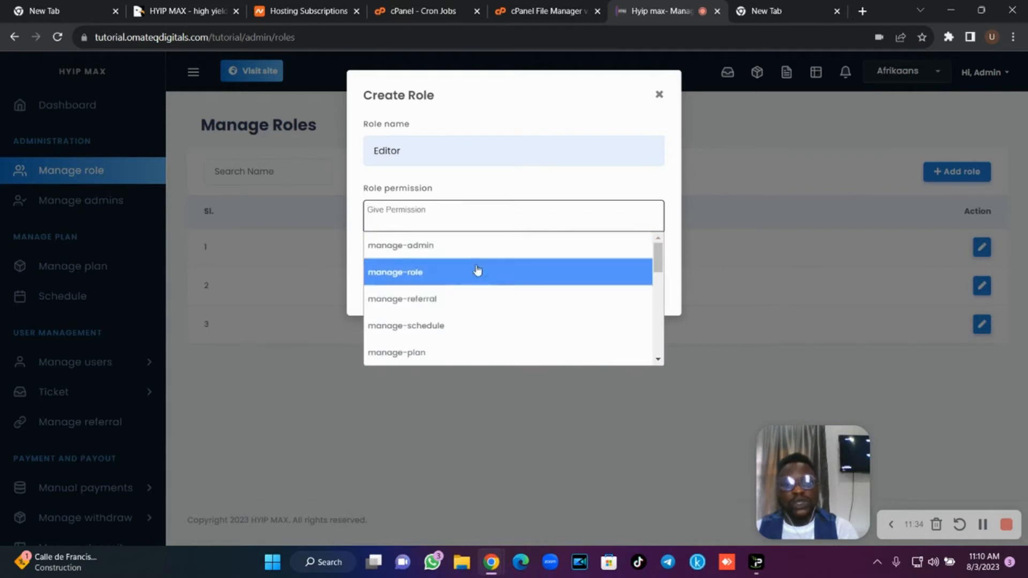
mouse_move(660, 267)
mouse_down()
mouse_move(659, 332)
mouse_move(660, 268)
mouse_up()
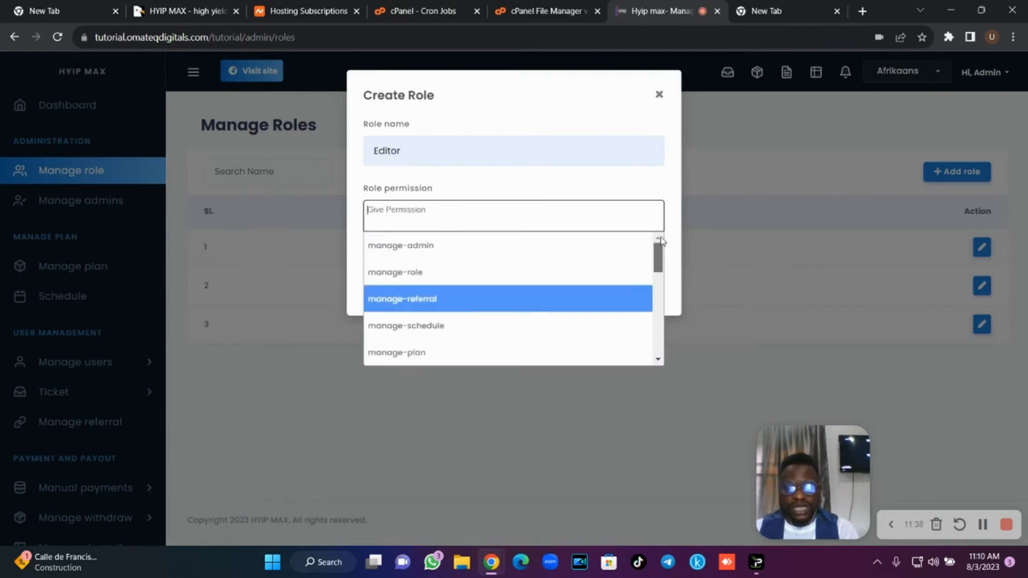
Close the role form unsaved and browse Manage admins, then Manage plan.
click(717, 186)
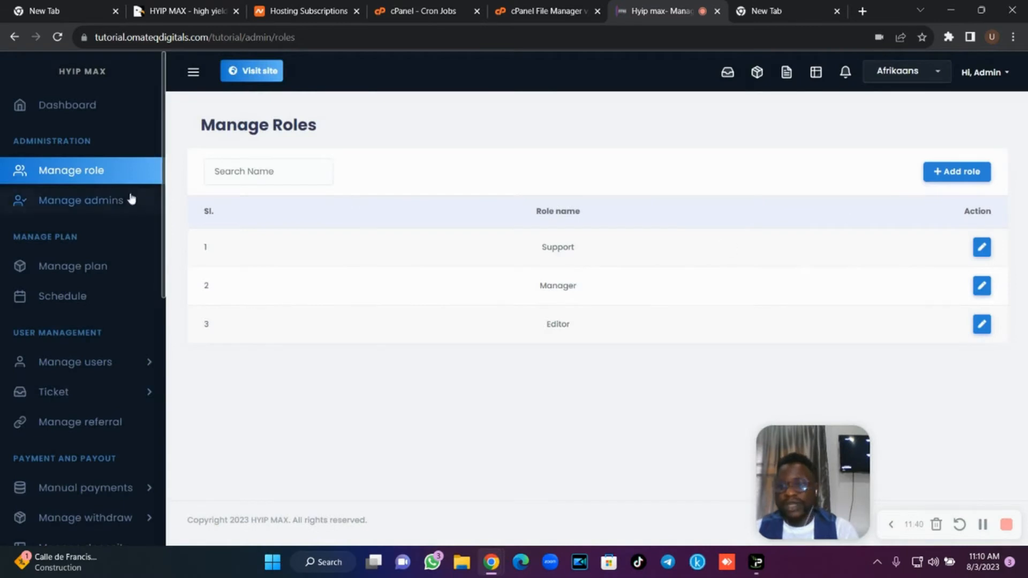
click(115, 204)
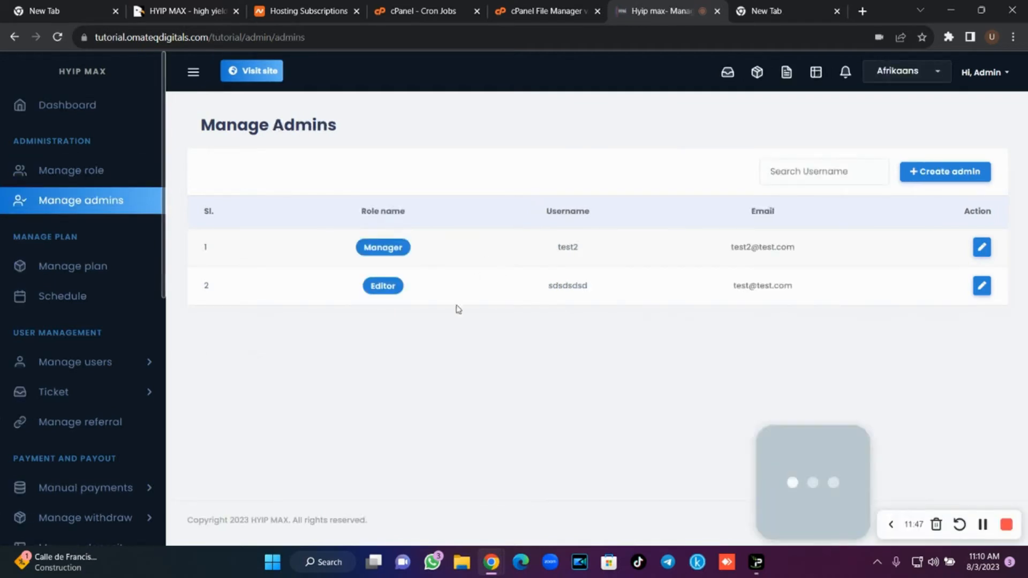
click(94, 265)
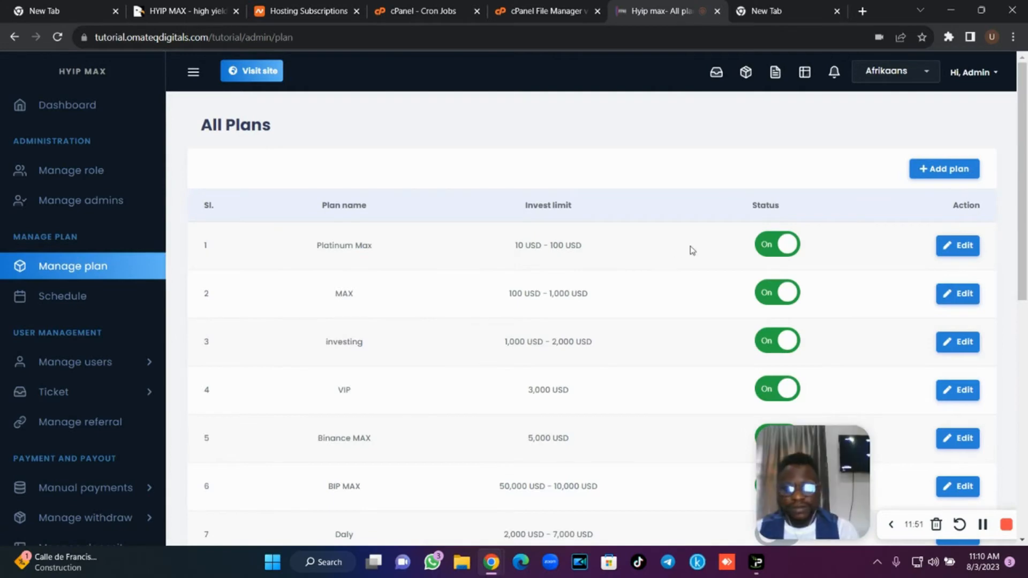
Start a new plan named Starter Plan with a Range amount of 500–999 USD.
scroll(874, 277, down, 4)
scroll(751, 226, up, 4)
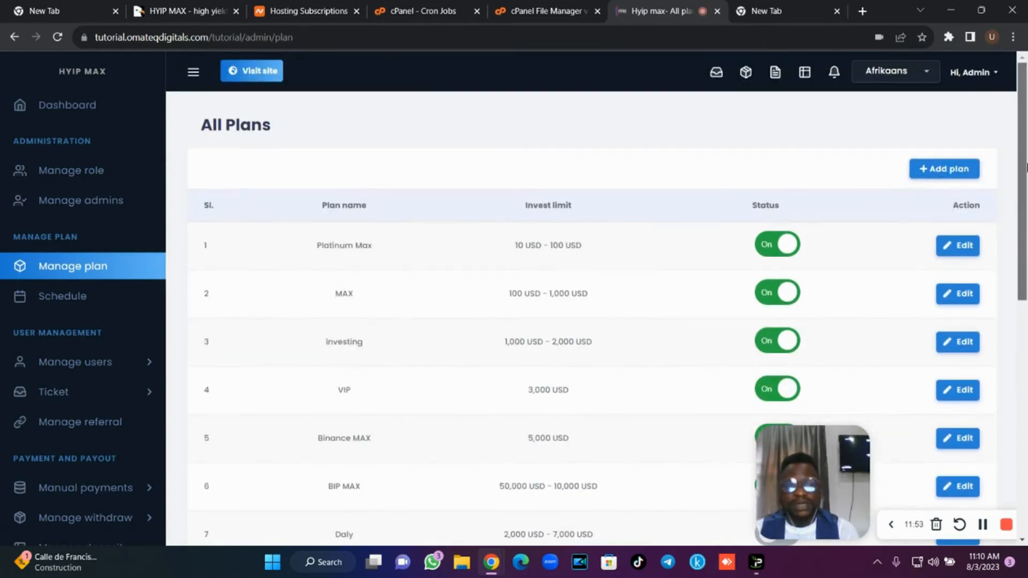
click(953, 170)
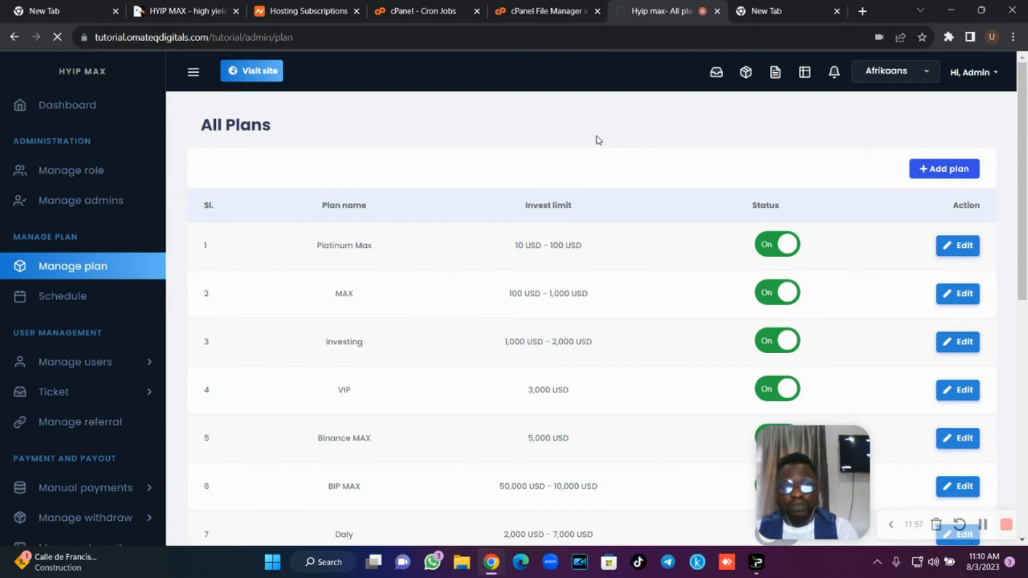
click(332, 234)
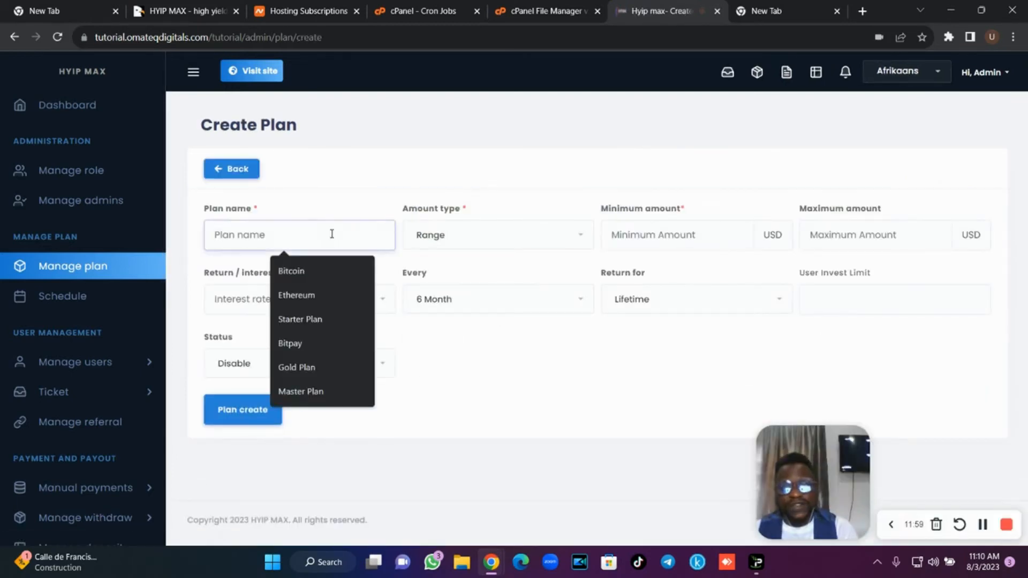
click(317, 318)
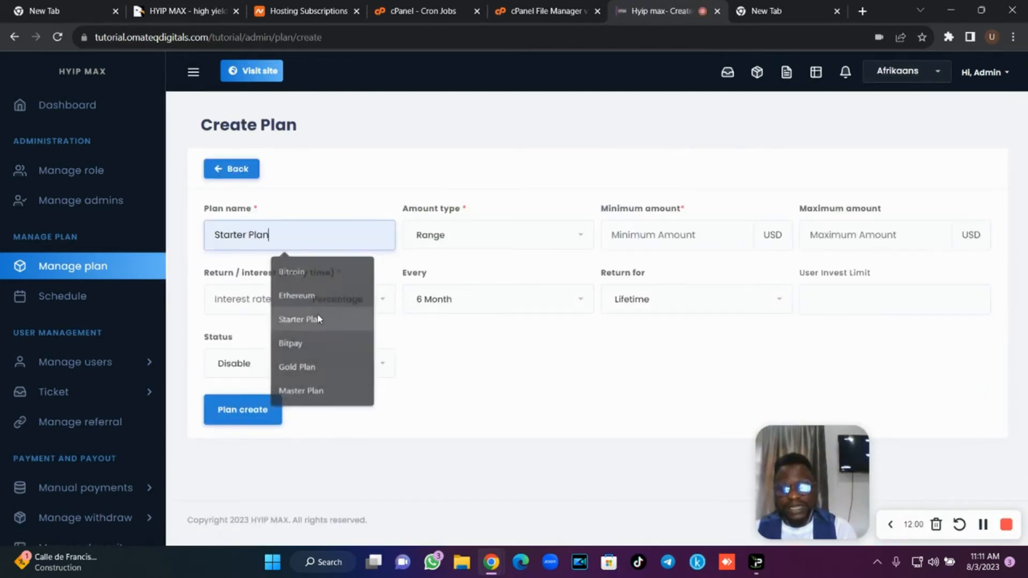
click(455, 237)
click(456, 236)
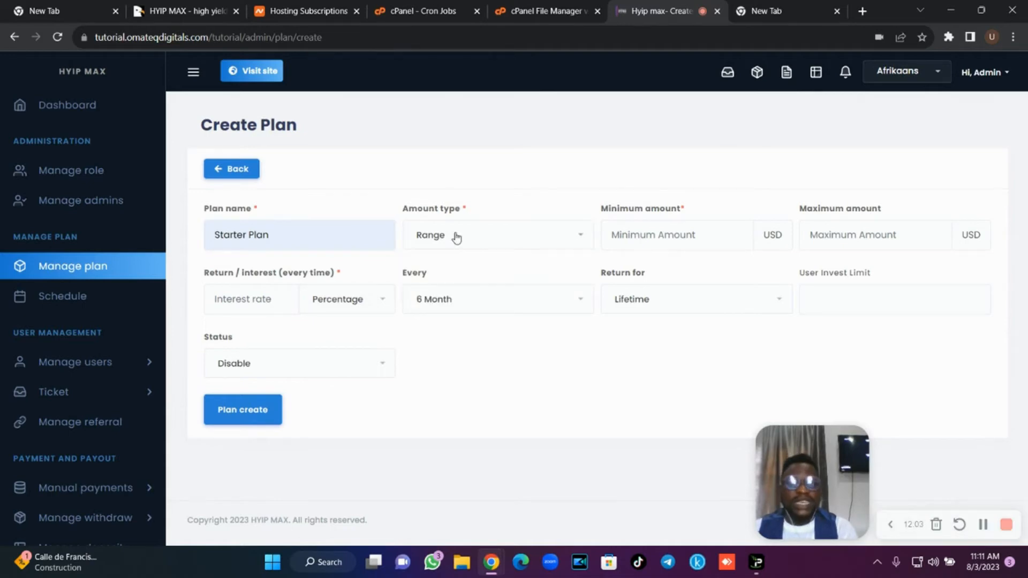
click(667, 241)
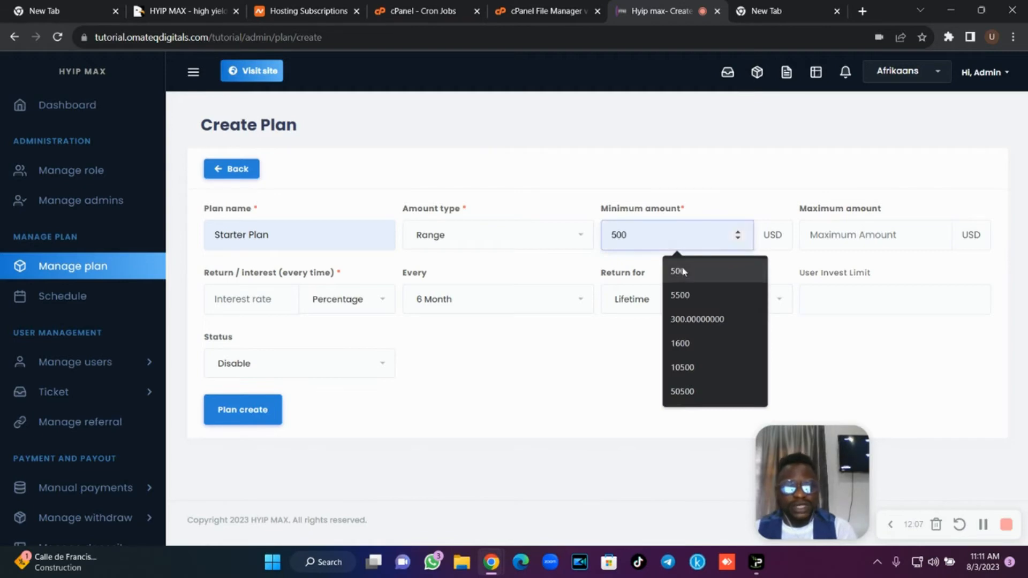
click(679, 268)
click(841, 245)
text(999)
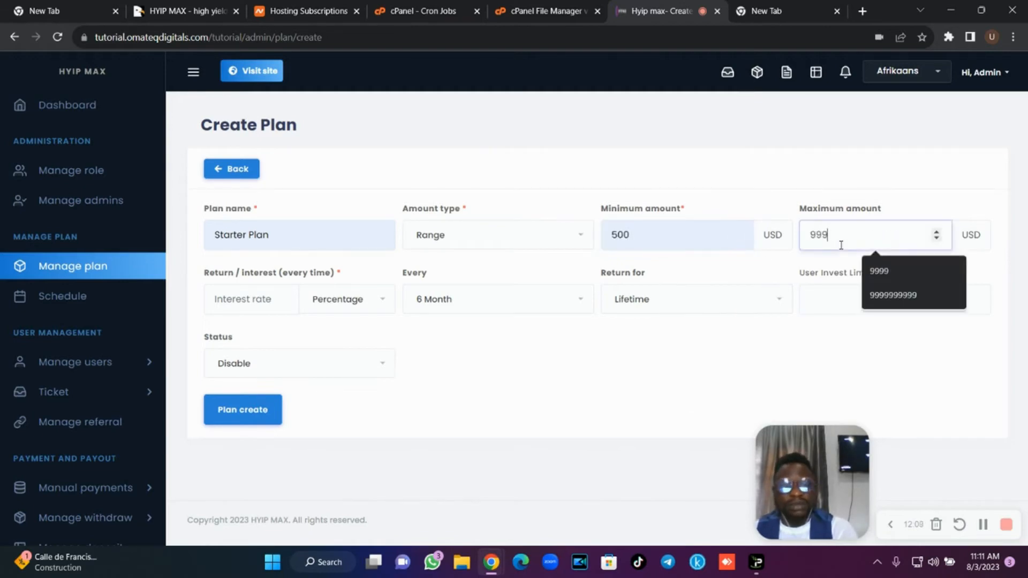
click(518, 244)
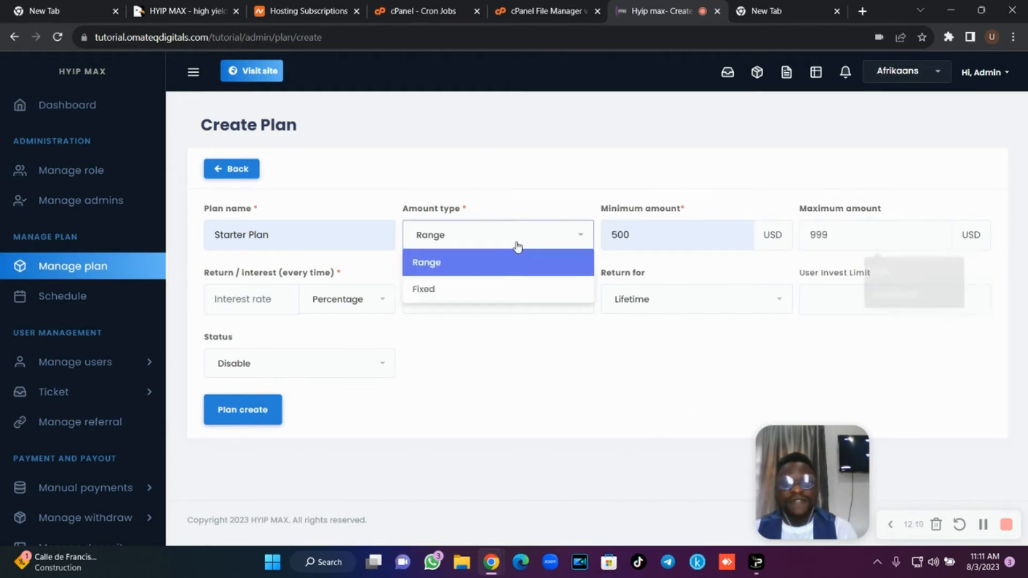
click(483, 289)
click(739, 234)
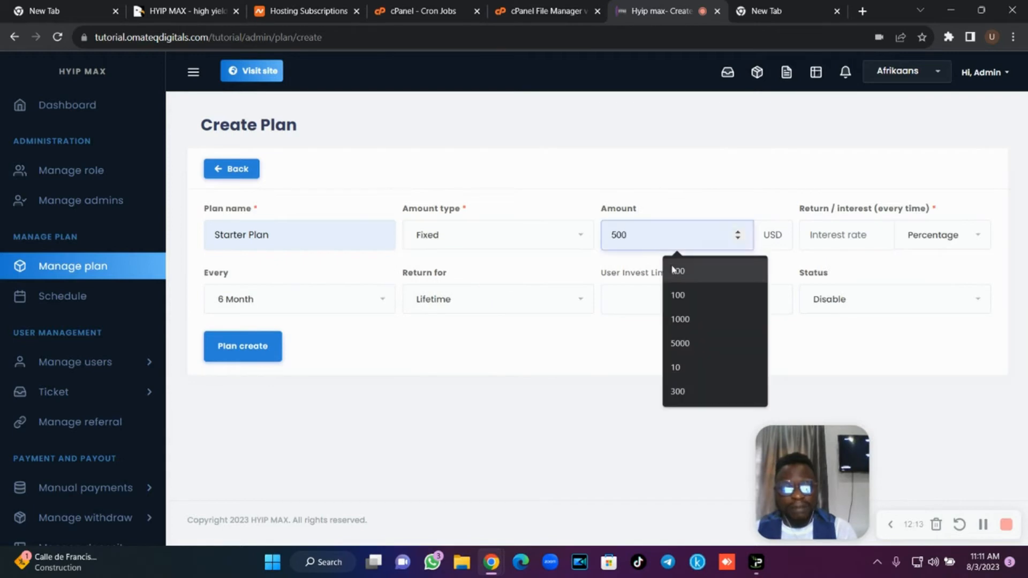
click(673, 270)
click(501, 250)
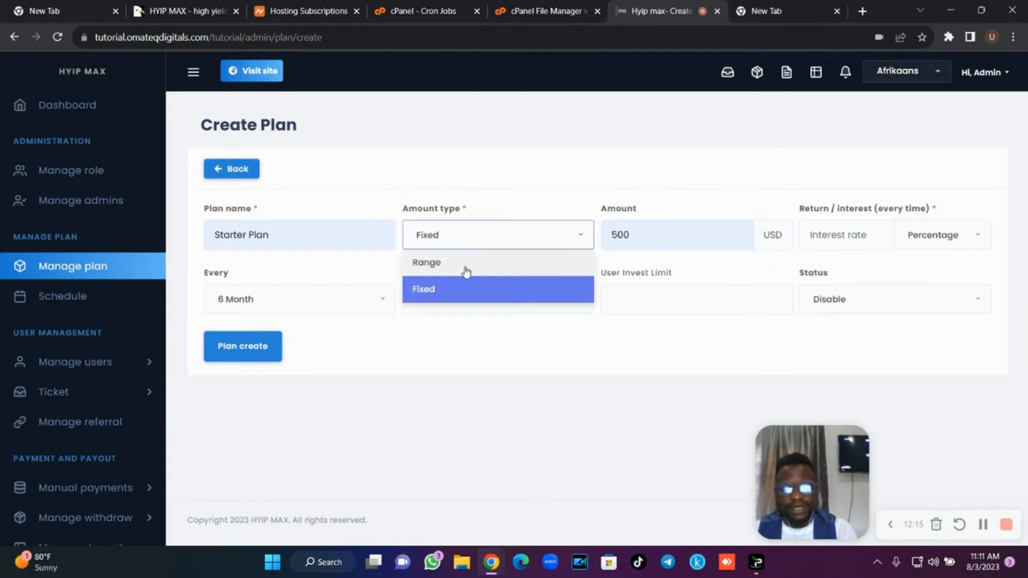
click(466, 271)
Set 5% interest paid every week for a Period of 7 times.
click(273, 298)
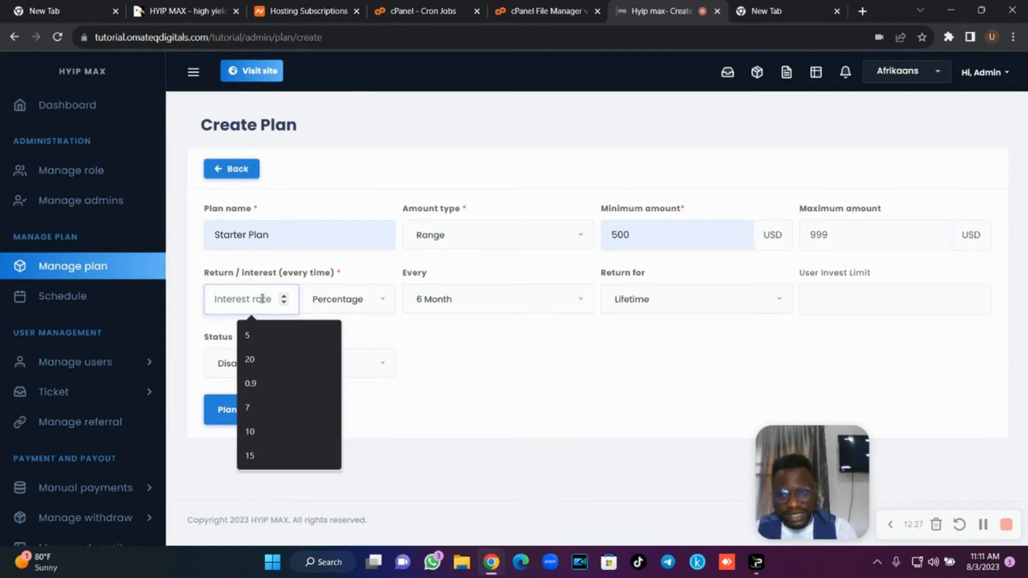
click(263, 334)
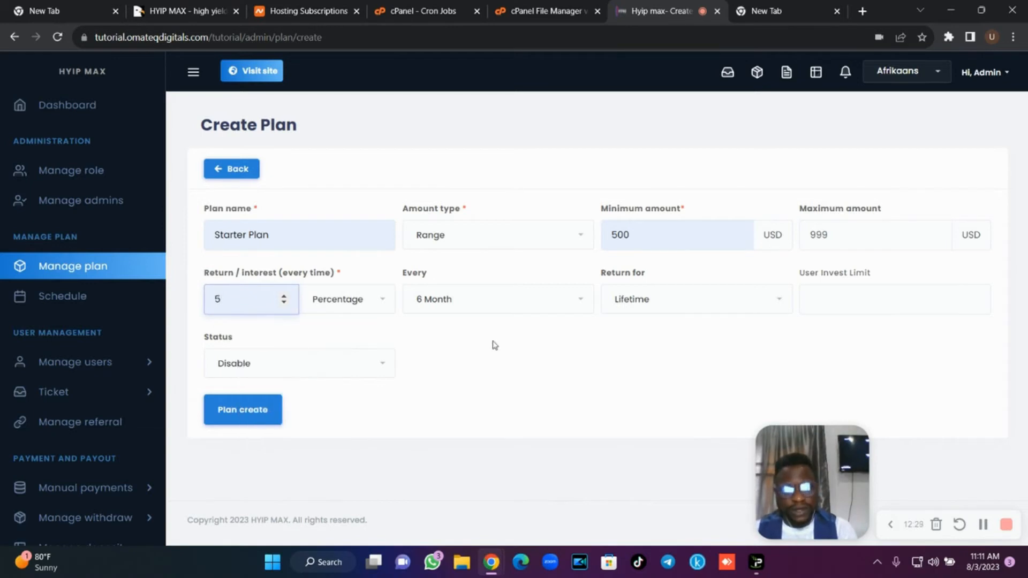
click(484, 310)
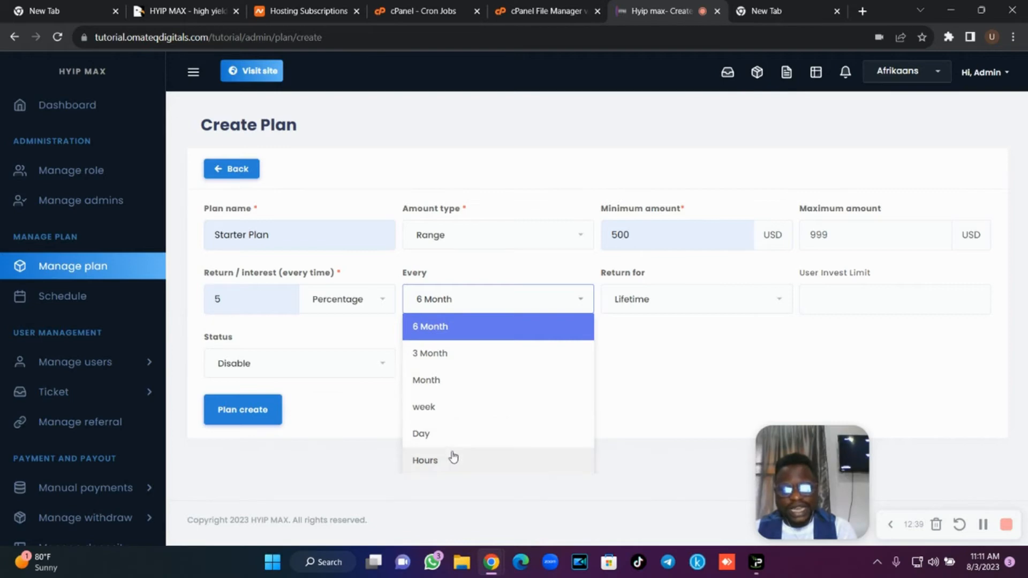
click(727, 381)
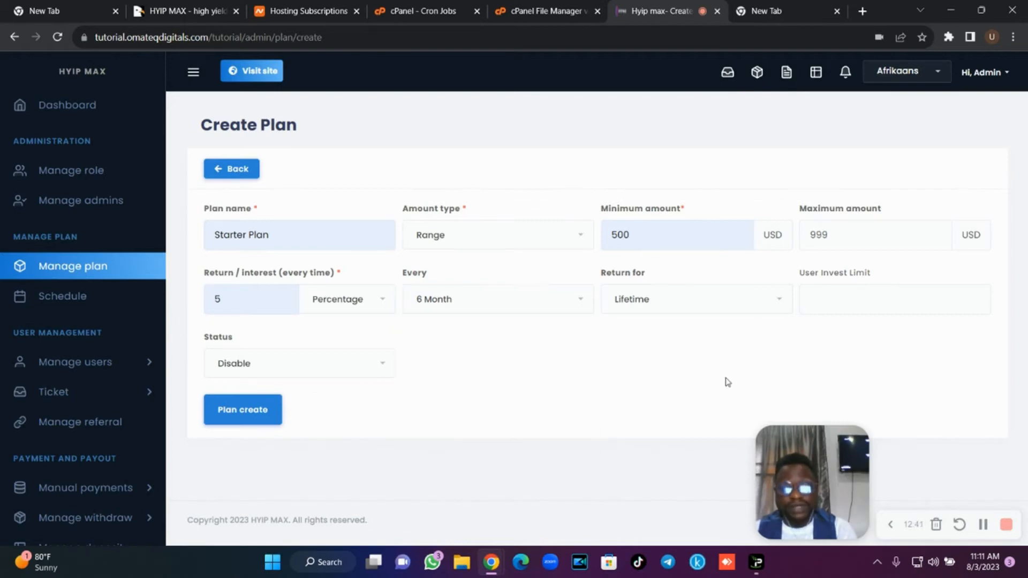
click(467, 306)
click(454, 435)
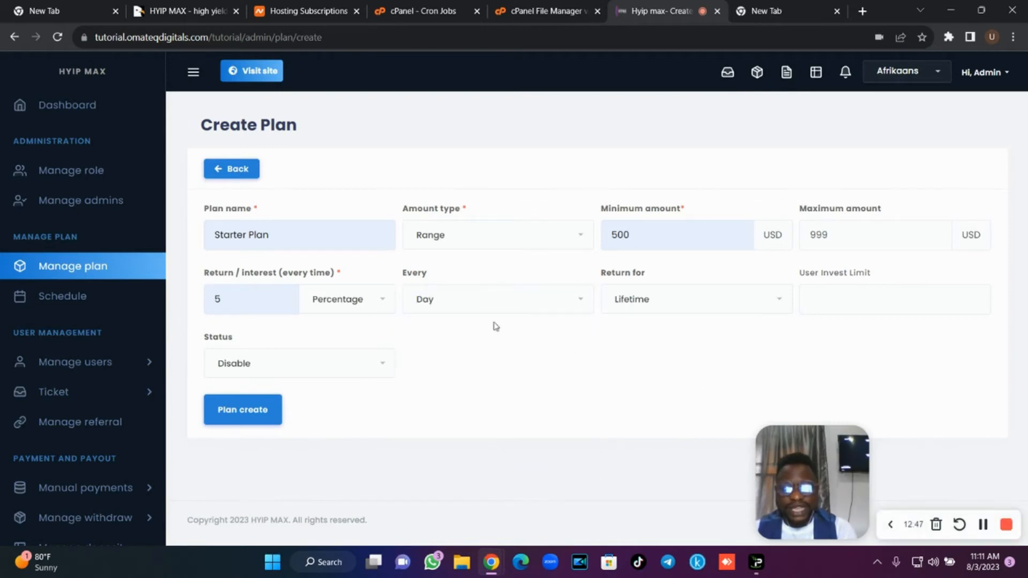
click(653, 304)
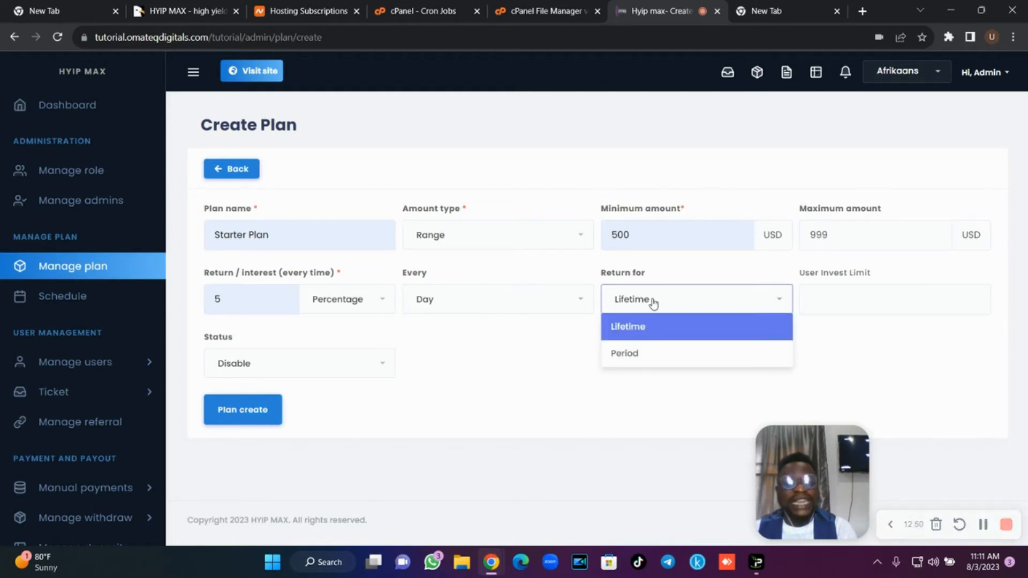
click(651, 356)
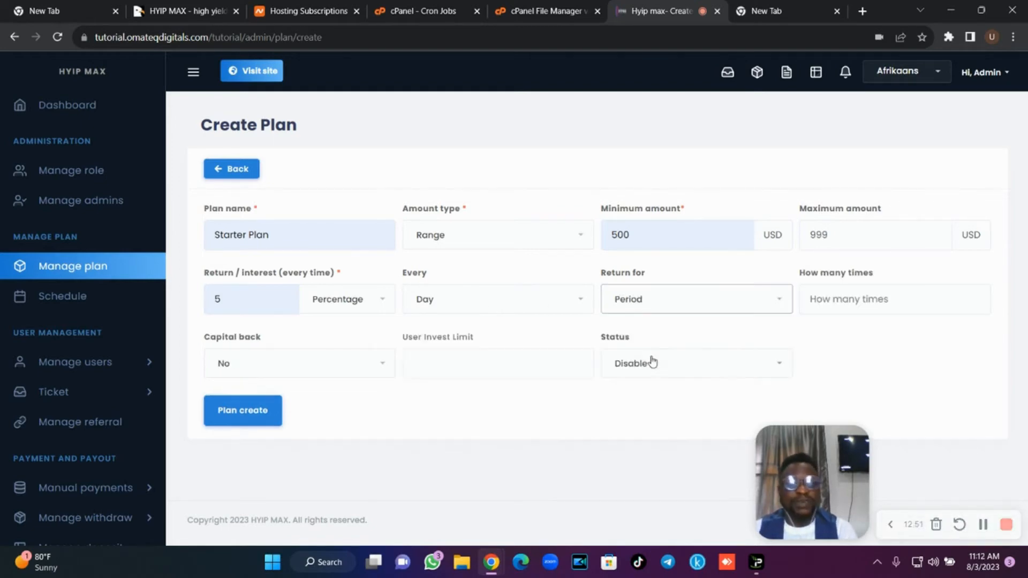
click(844, 294)
text(7)
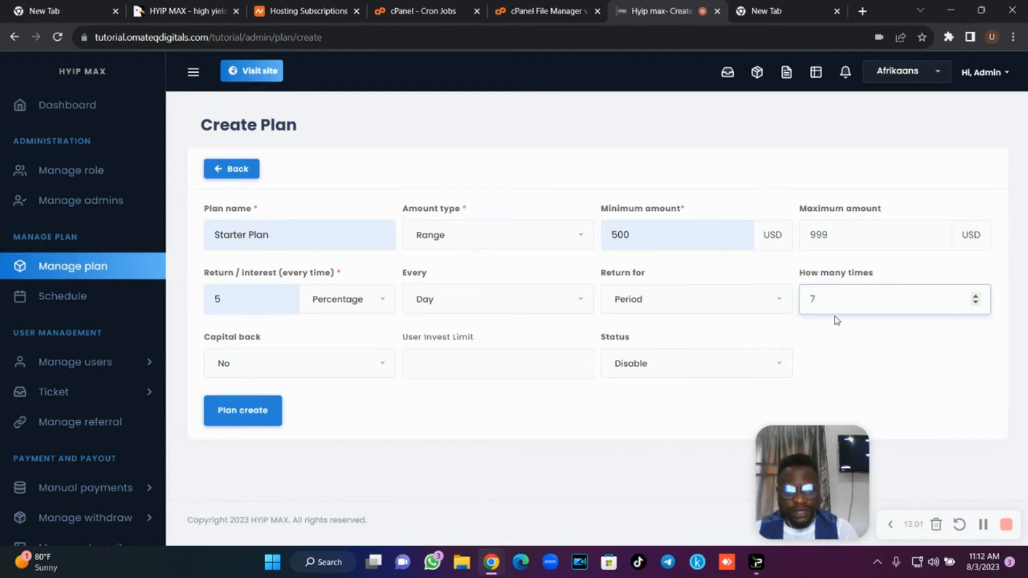
click(501, 313)
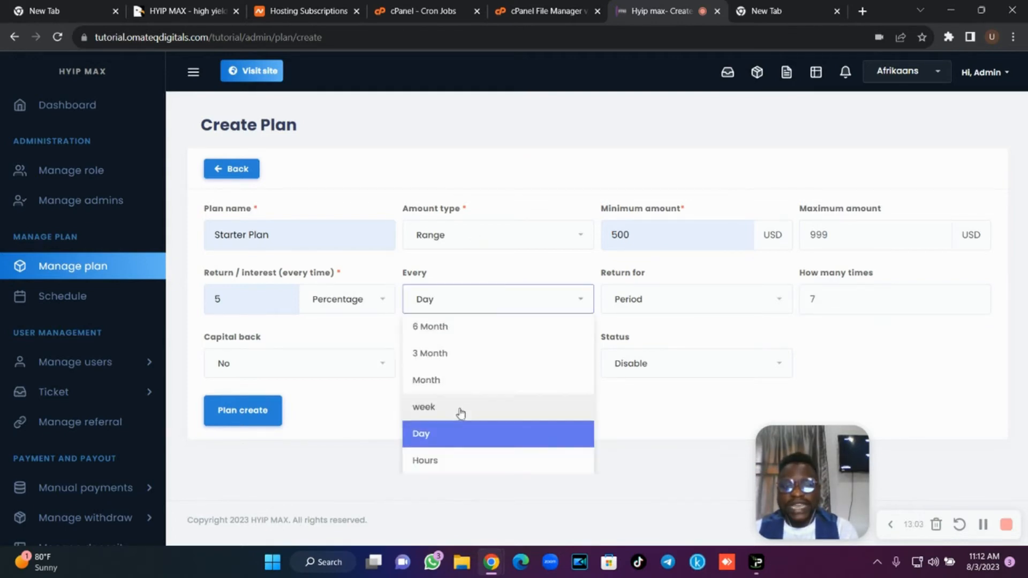
click(459, 408)
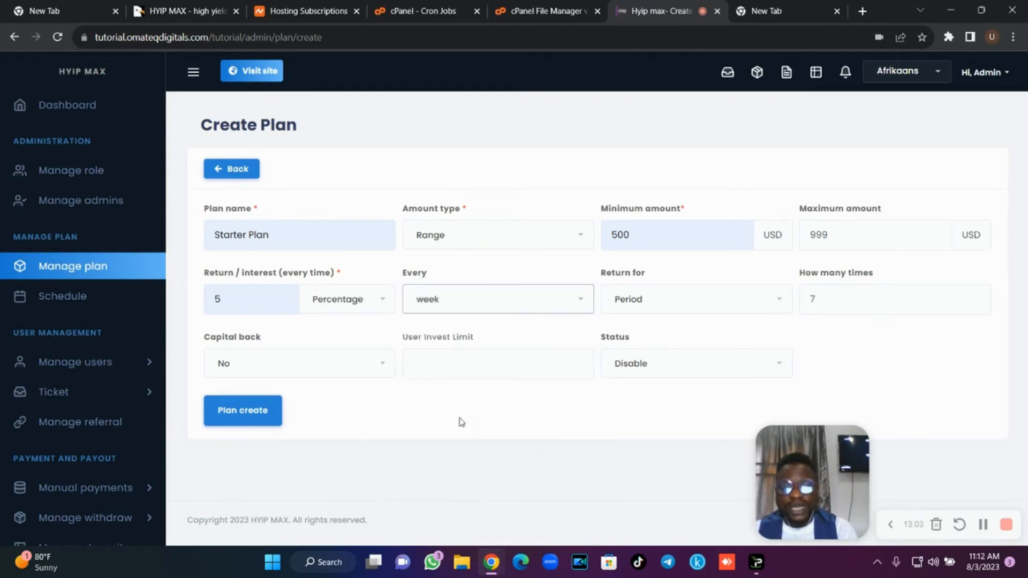
Enable capital back, set invest limit 0, make the plan Active, and save it.
click(294, 369)
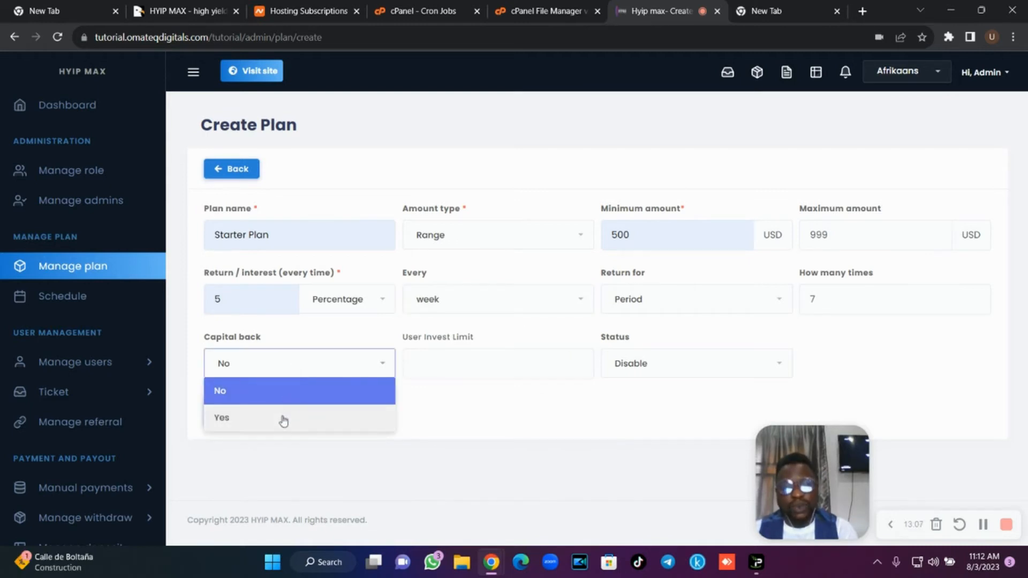
click(281, 421)
click(443, 374)
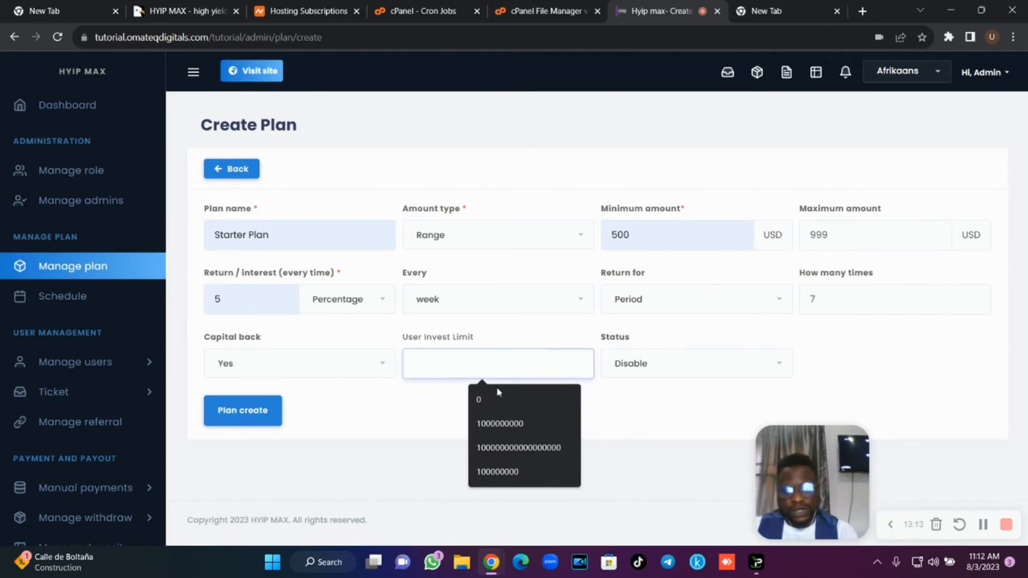
click(503, 423)
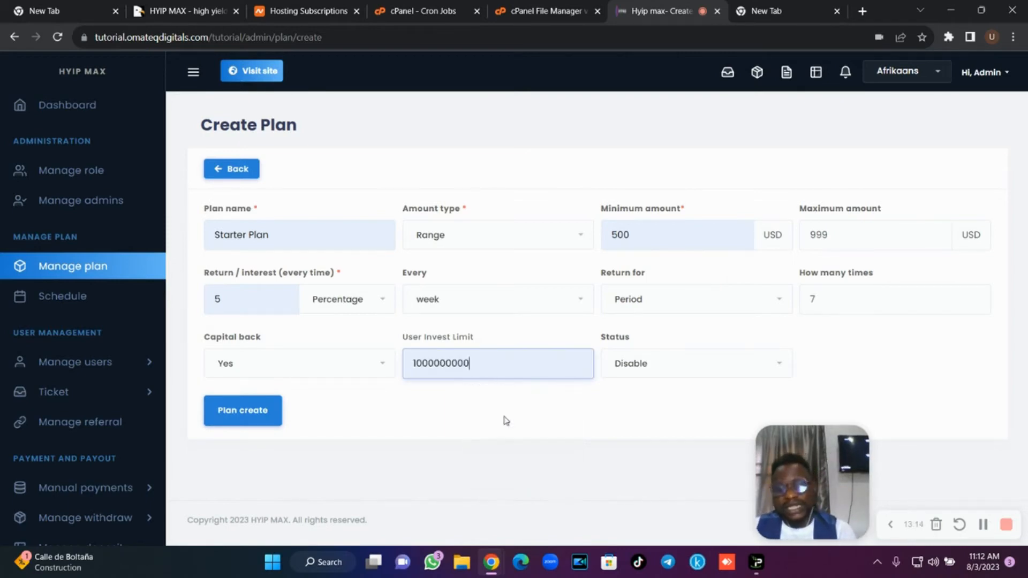
click(504, 374)
key(ctrl+a)
text(0)
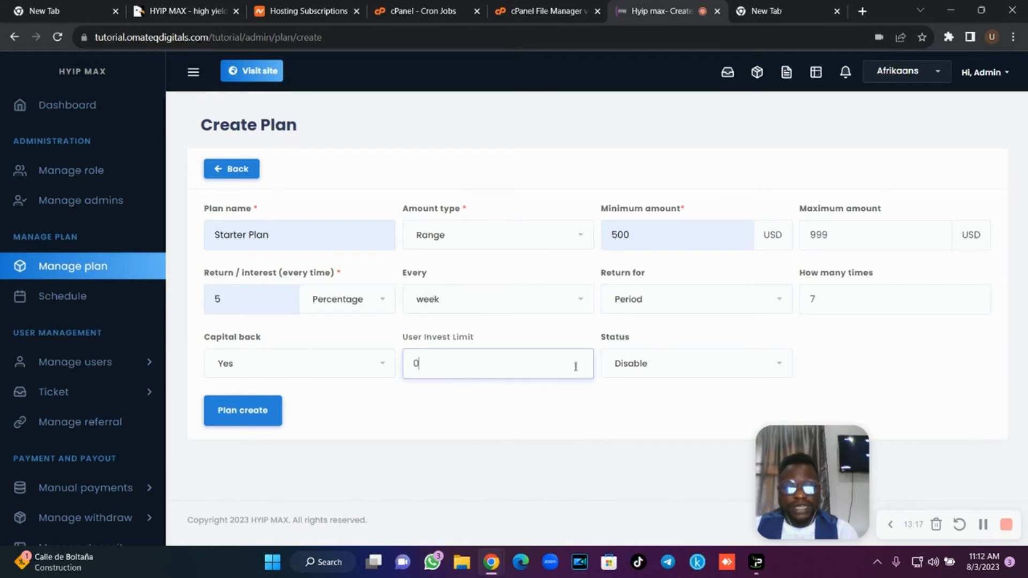
click(670, 373)
click(649, 418)
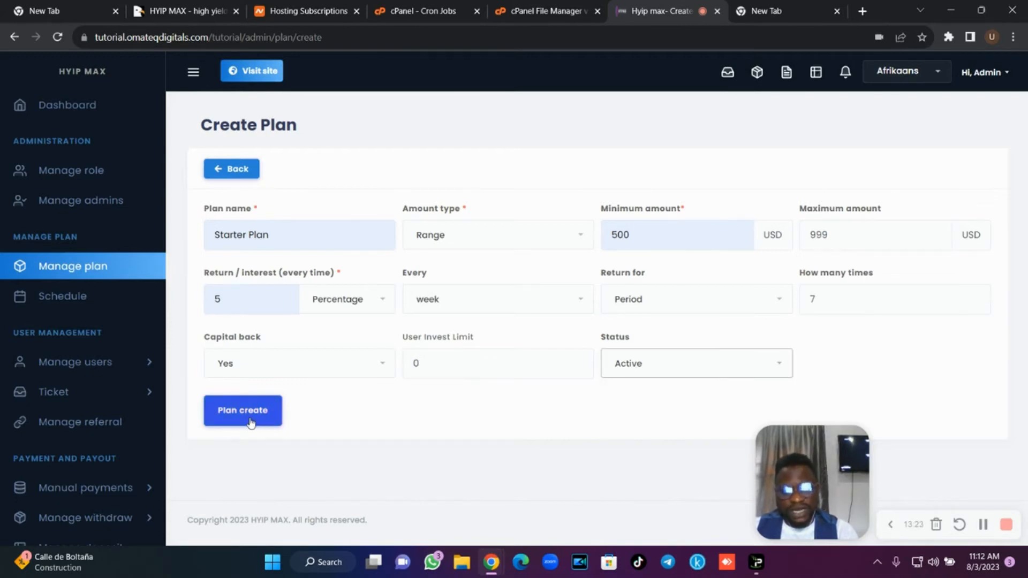
click(252, 179)
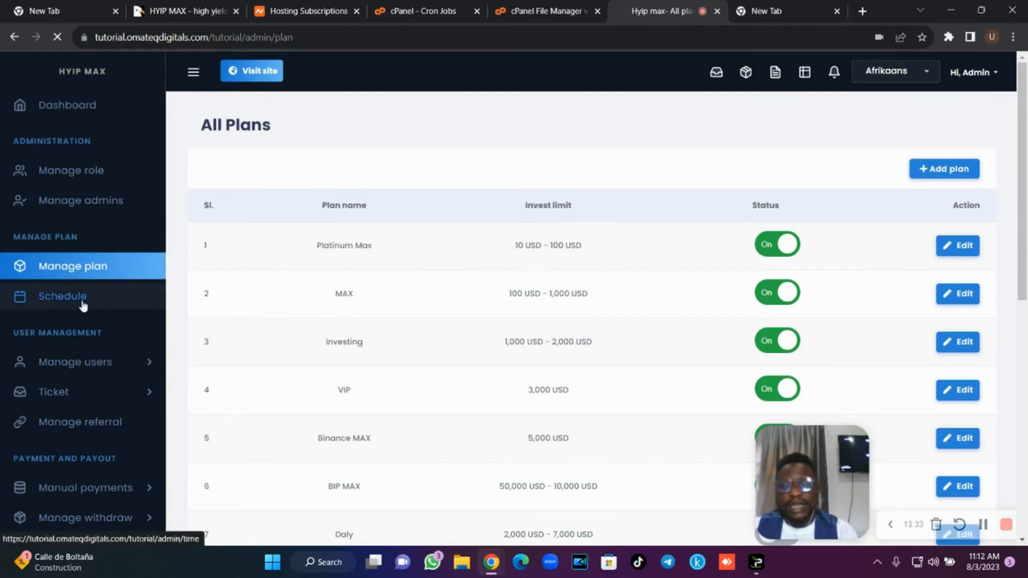
Add a 'Day' schedule period of 2 hours, then re-save the year period.
click(99, 299)
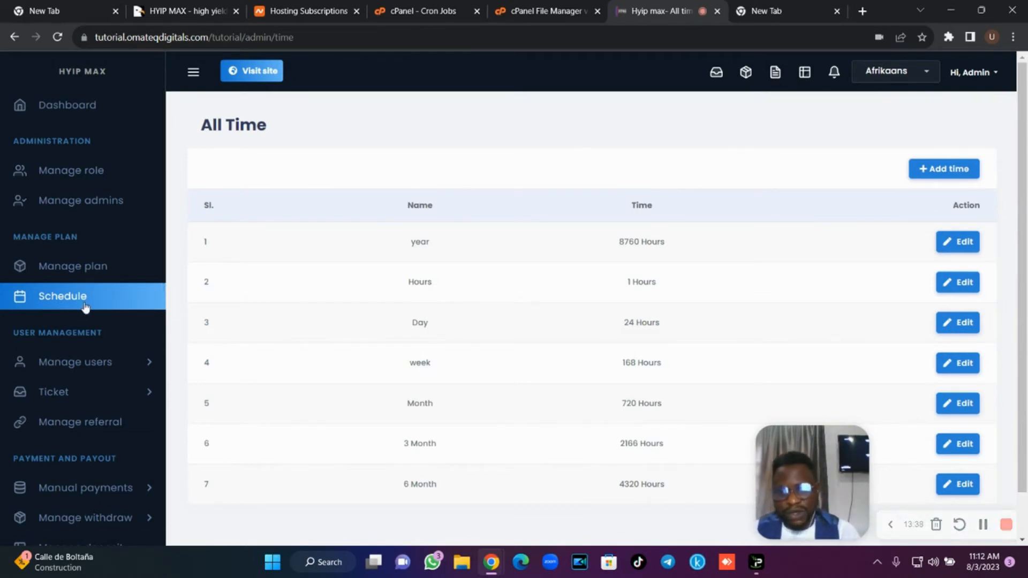
click(936, 179)
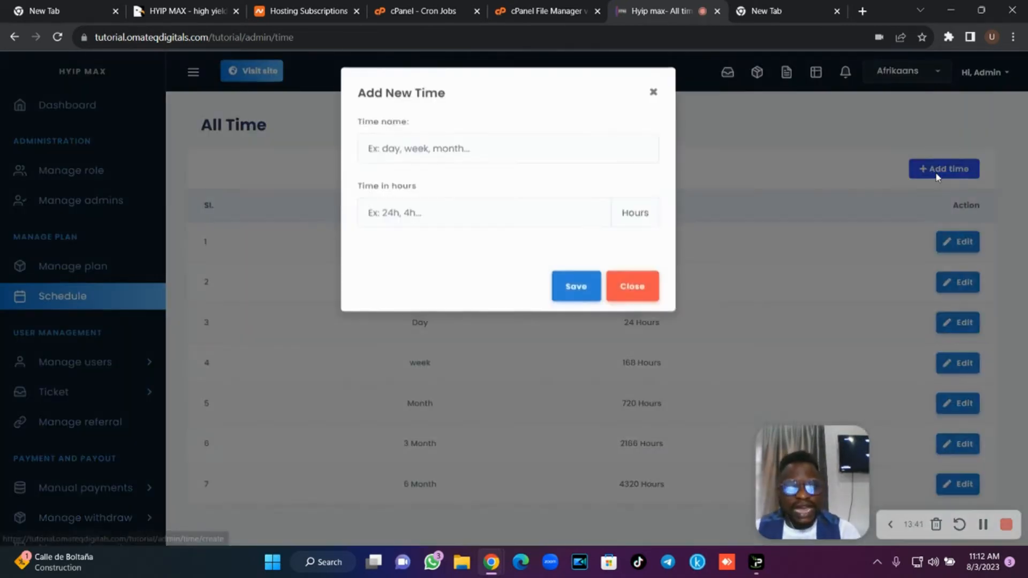
click(506, 150)
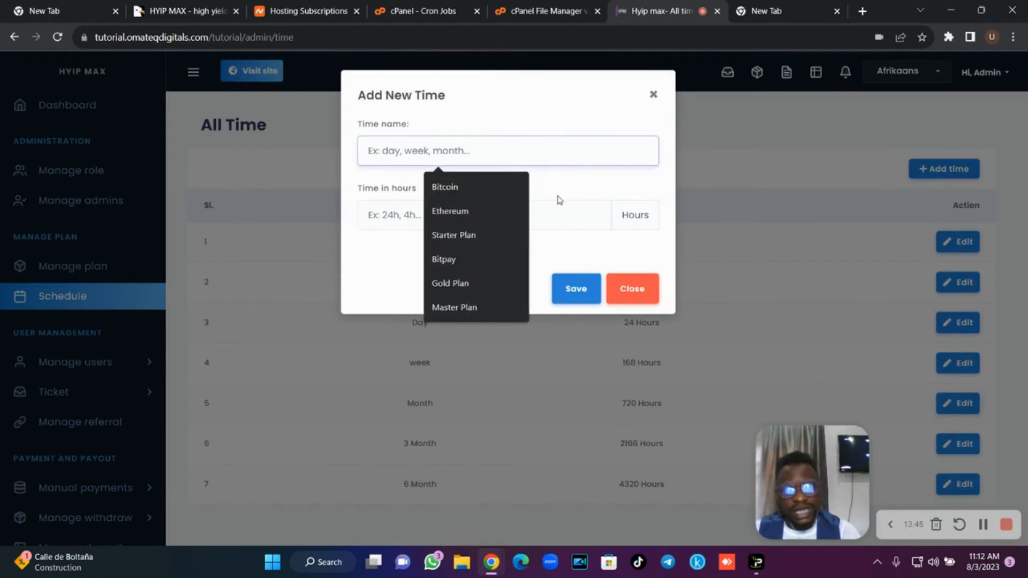
click(541, 217)
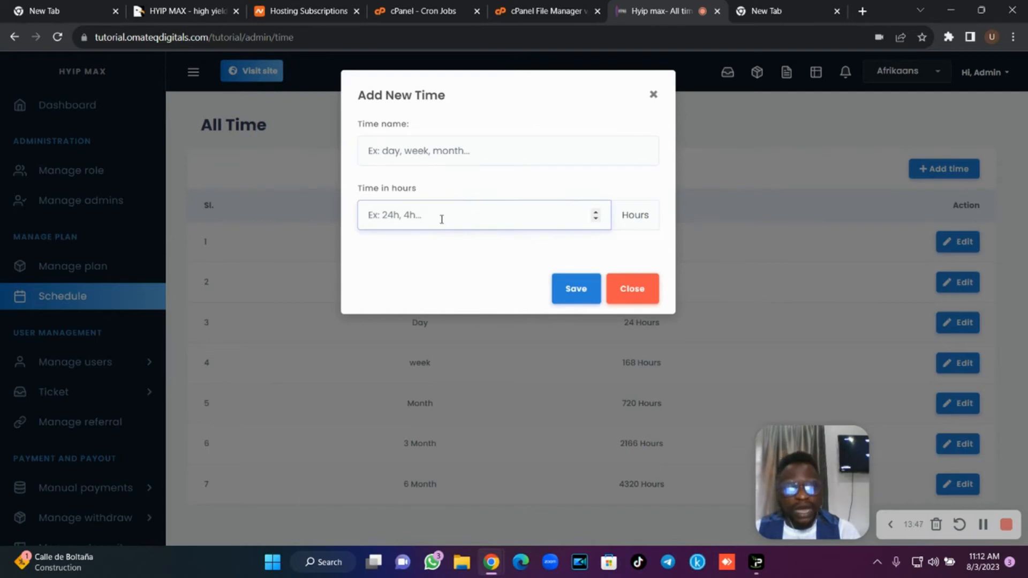
click(467, 156)
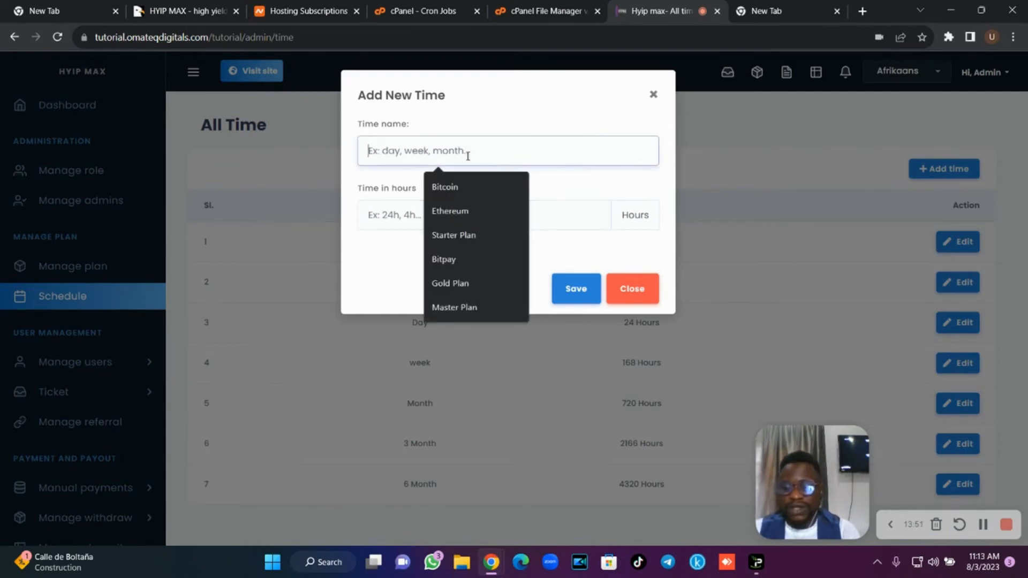
text(Day)
click(450, 214)
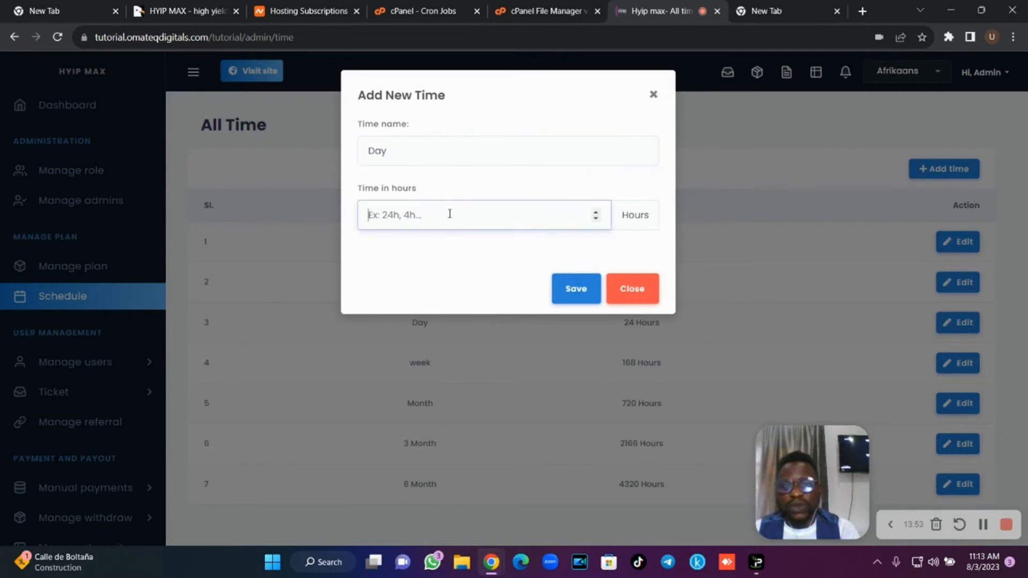
text(2)
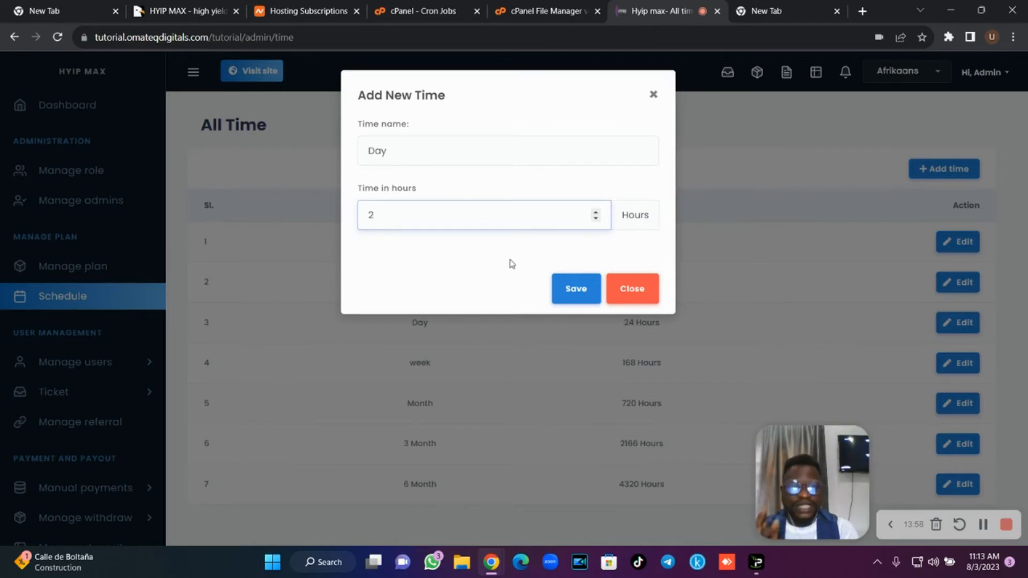
click(569, 290)
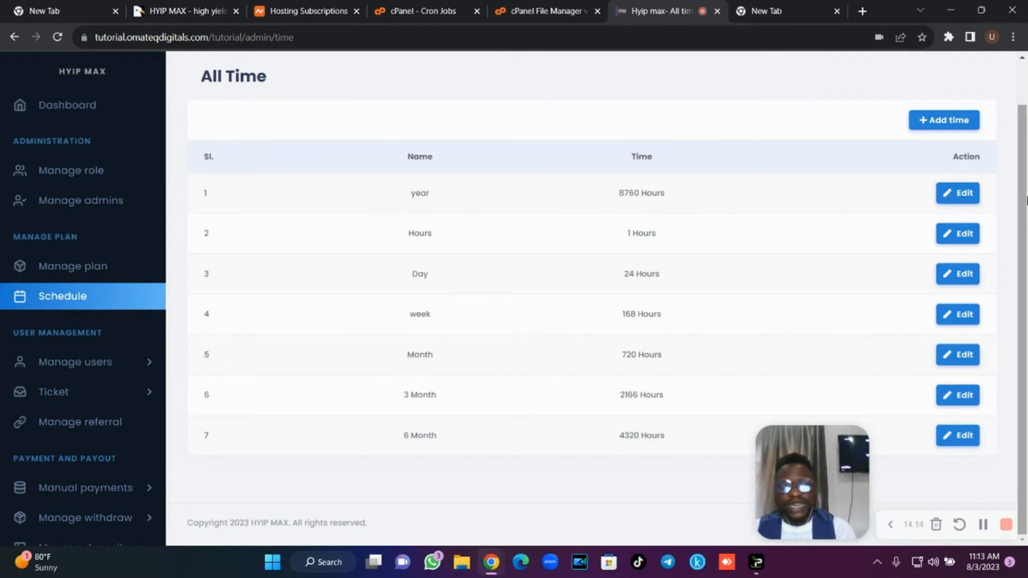
click(971, 197)
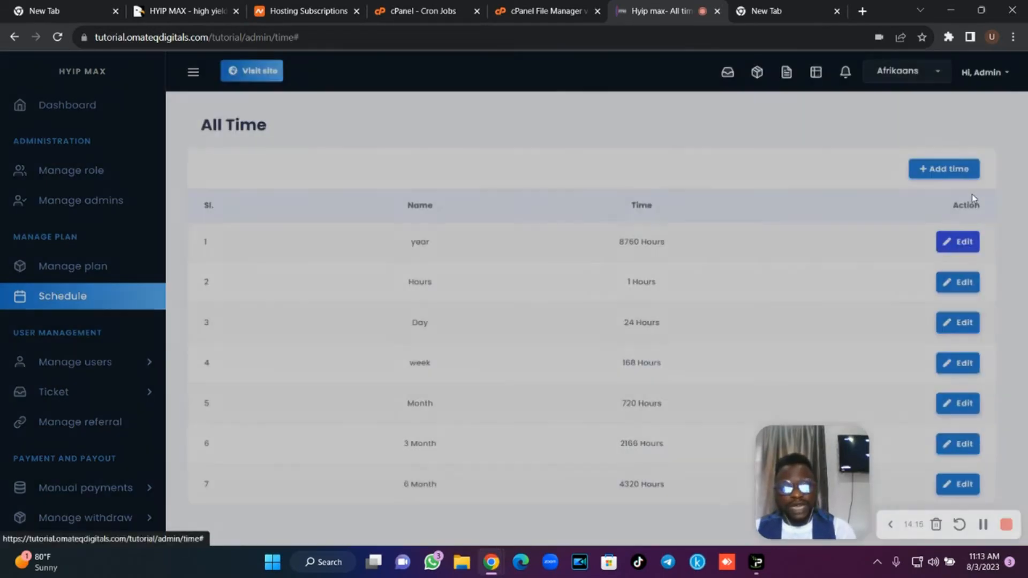
click(574, 297)
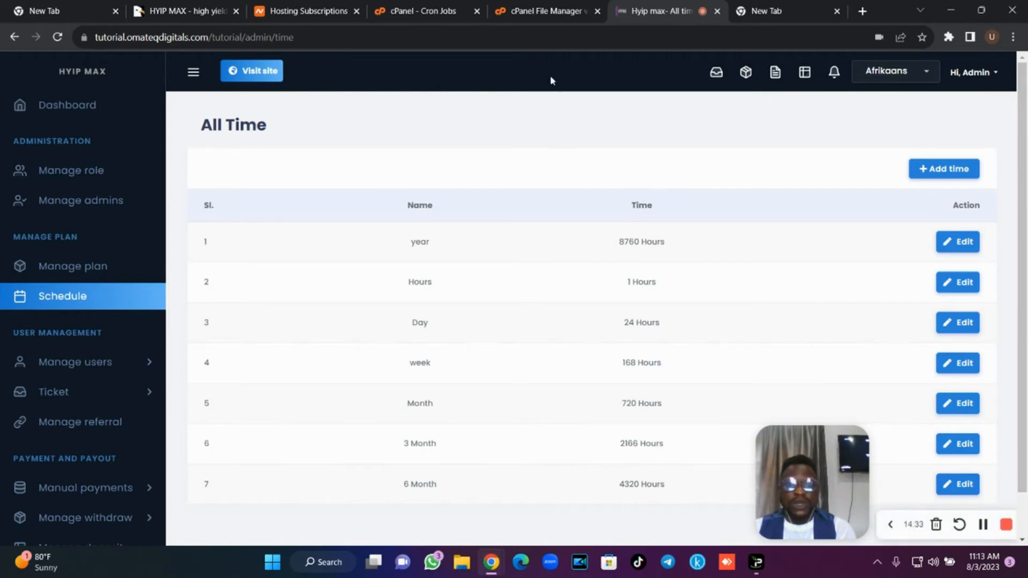
Change DEMO from 1 to 0 in the core folder's .env file and save it.
click(519, 13)
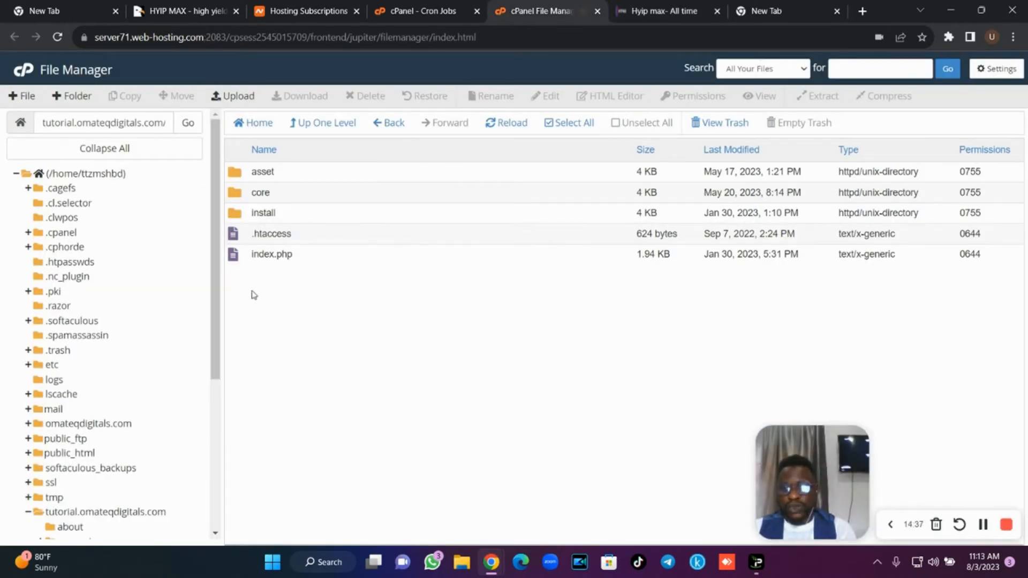
double_click(288, 198)
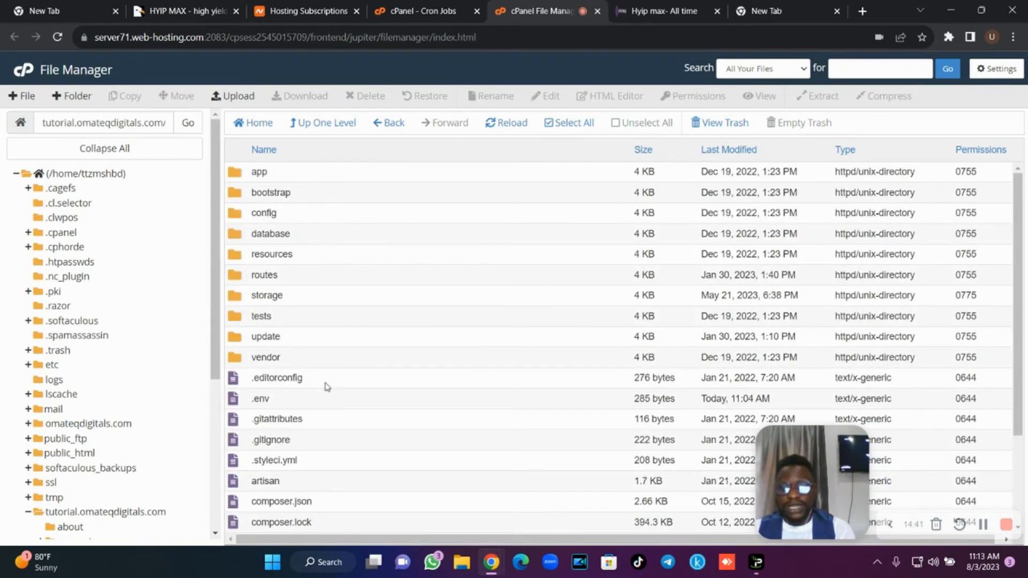
click(276, 402)
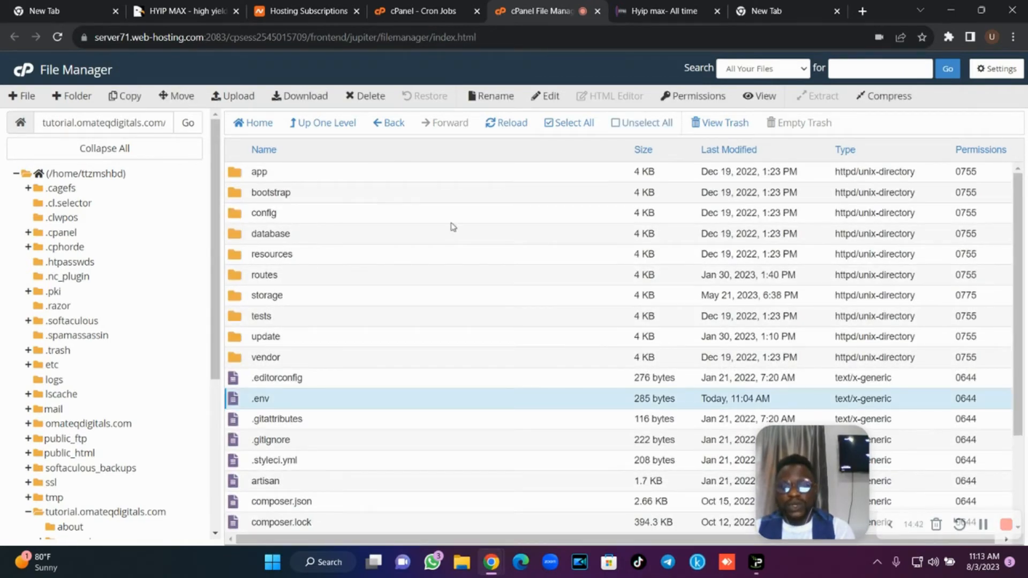
click(548, 99)
click(634, 401)
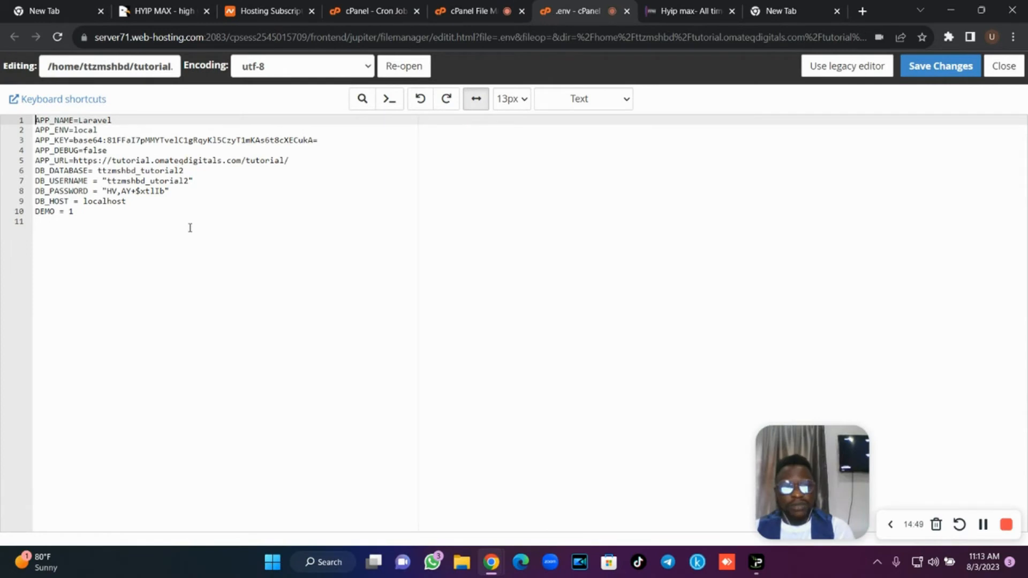
click(79, 213)
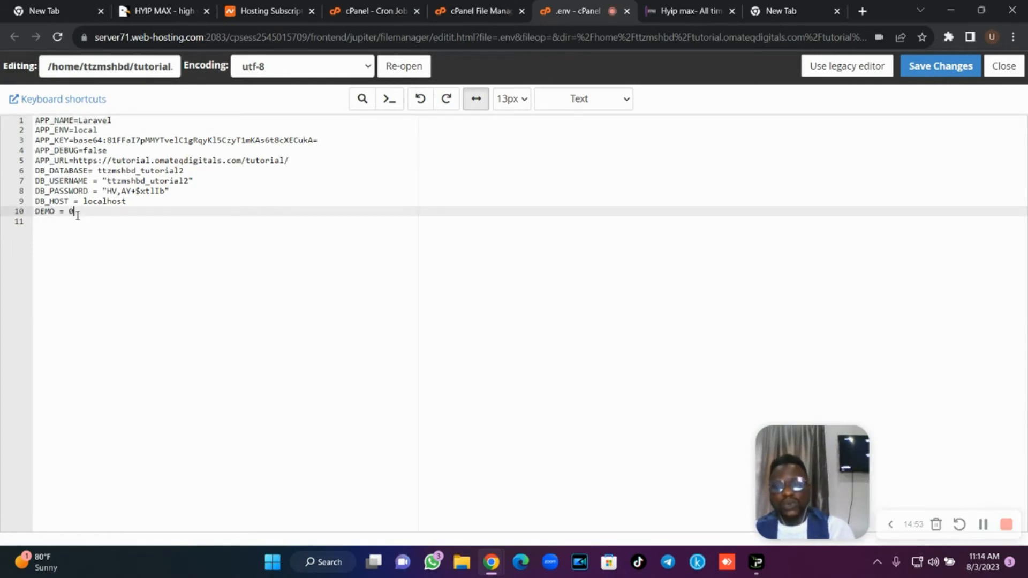
click(942, 68)
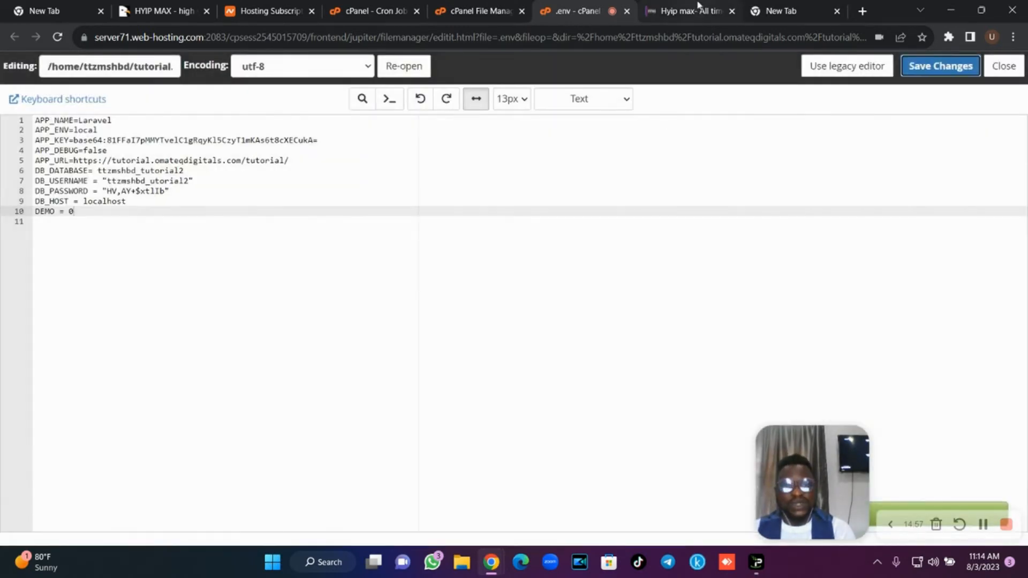
click(698, 6)
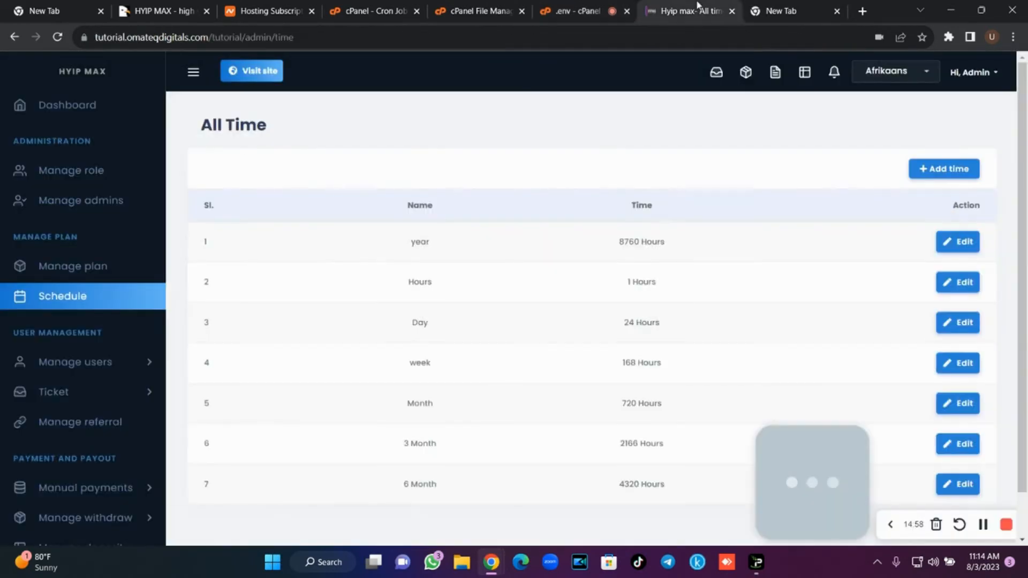
Re-save the first schedule period as 'year' (8760 hours), then expand Manage users.
click(58, 37)
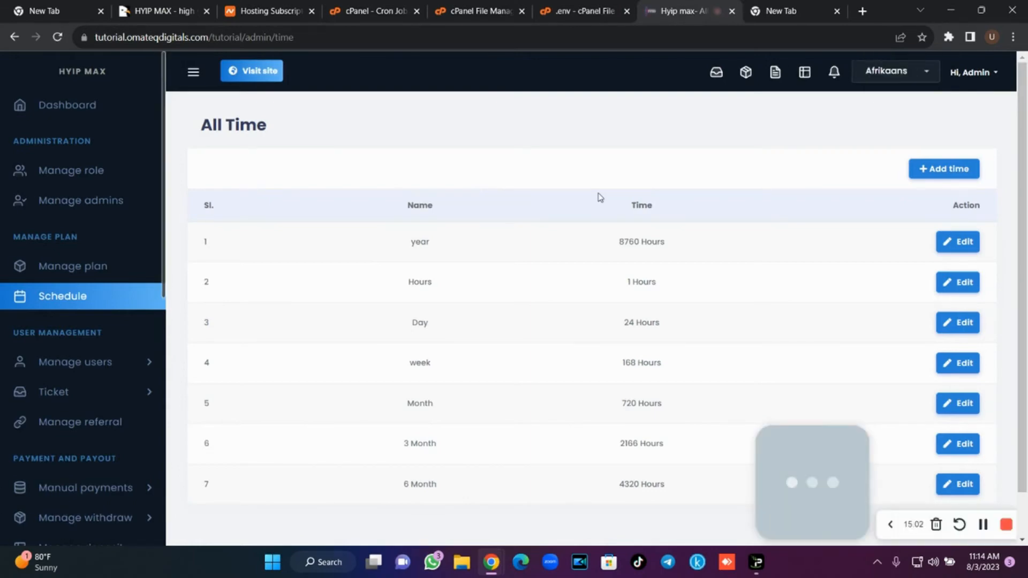
click(961, 239)
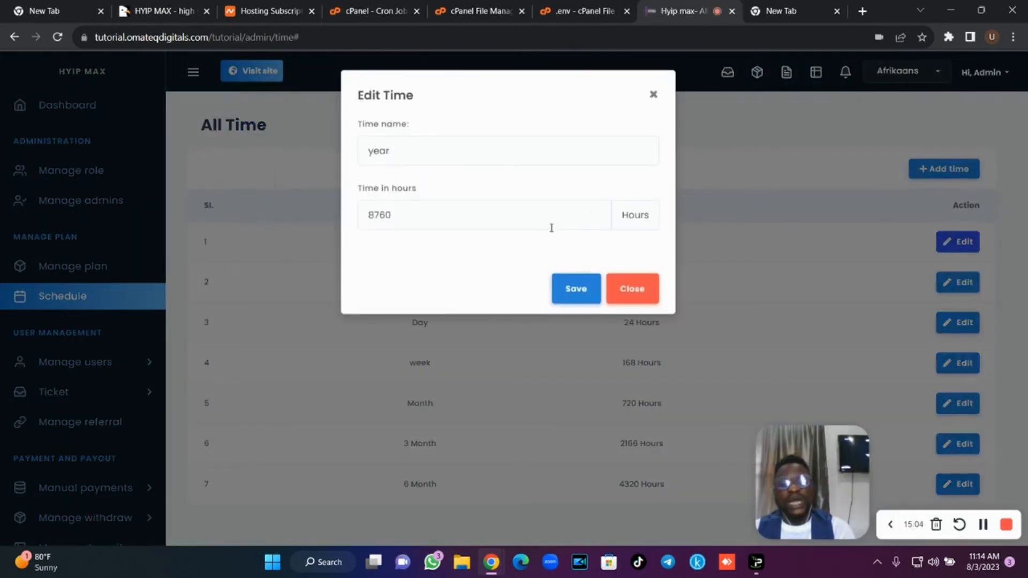
click(402, 151)
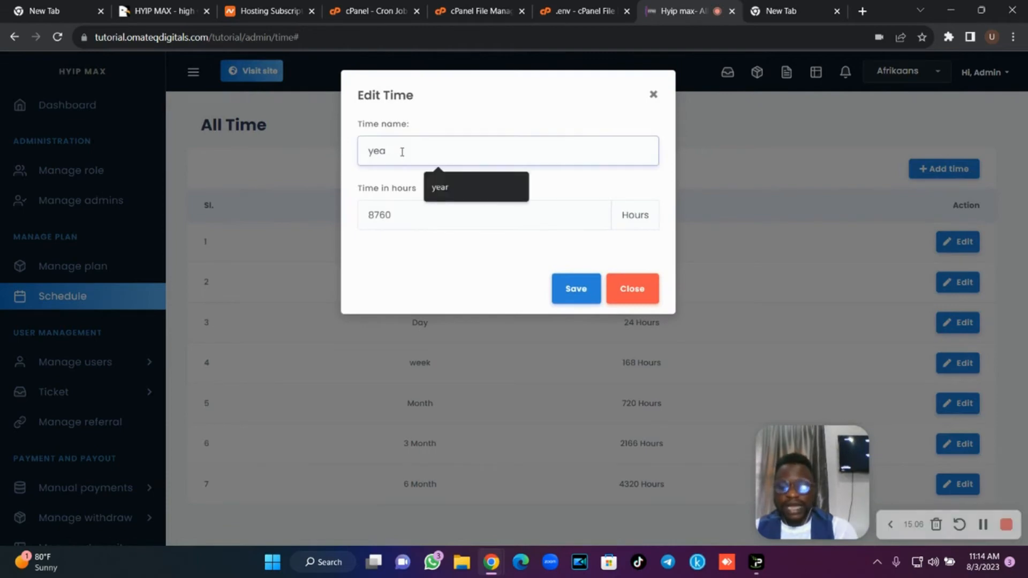
click(581, 295)
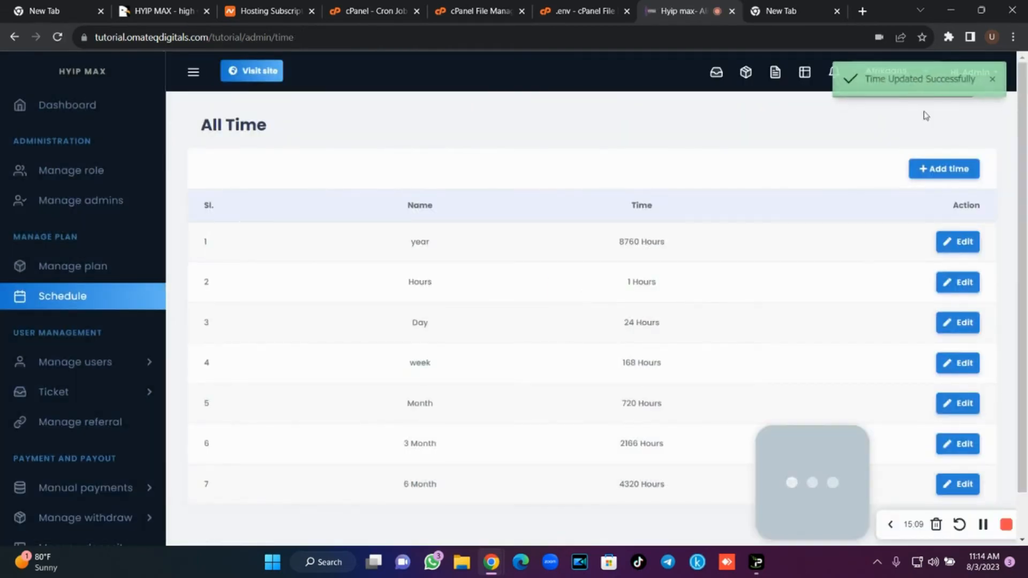
scroll(1023, 150, down, 1)
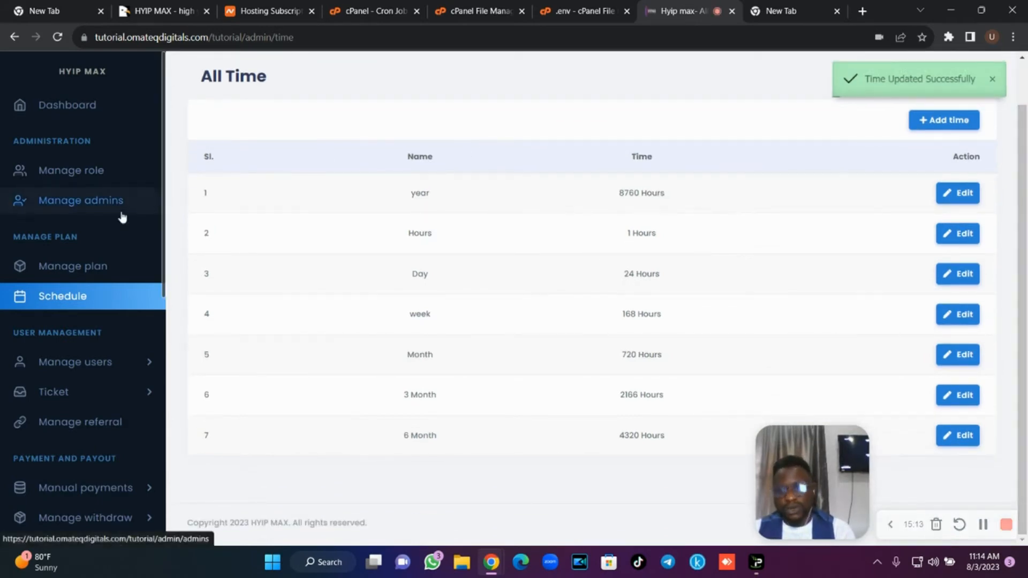
click(111, 364)
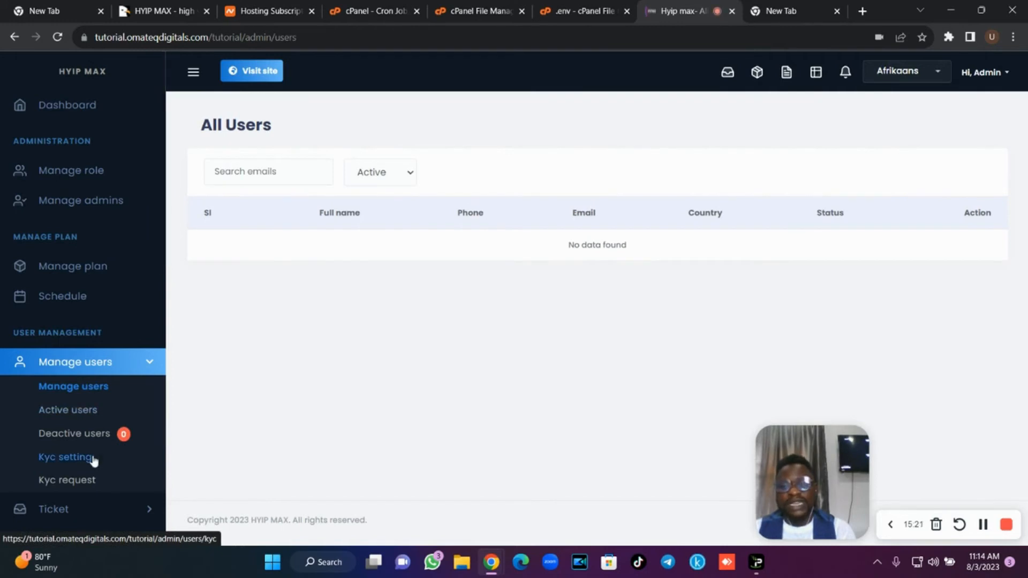
Add a 'Driver License' file-upload field to the KYC form and save it.
click(93, 459)
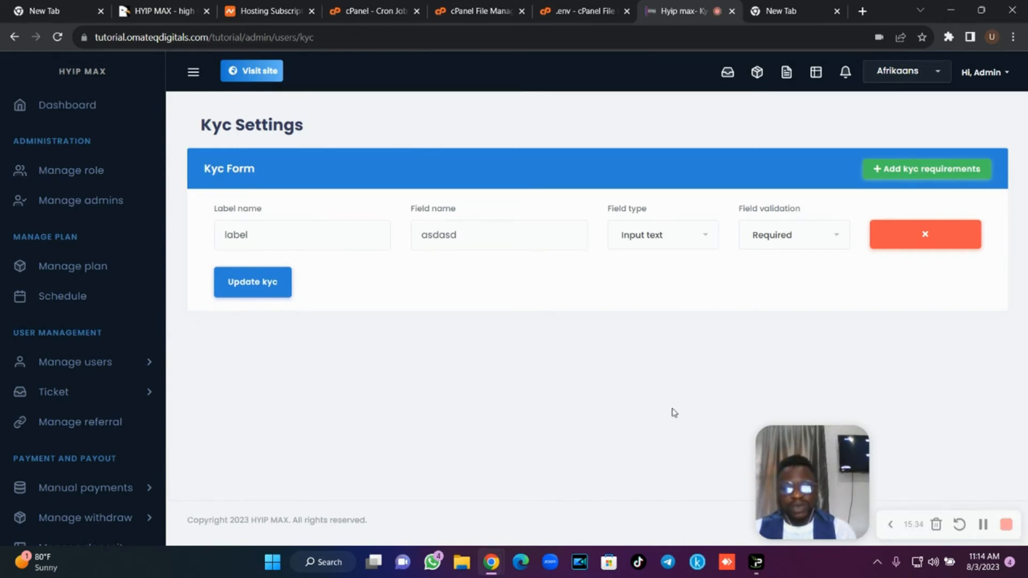
drag(279, 240, 213, 245)
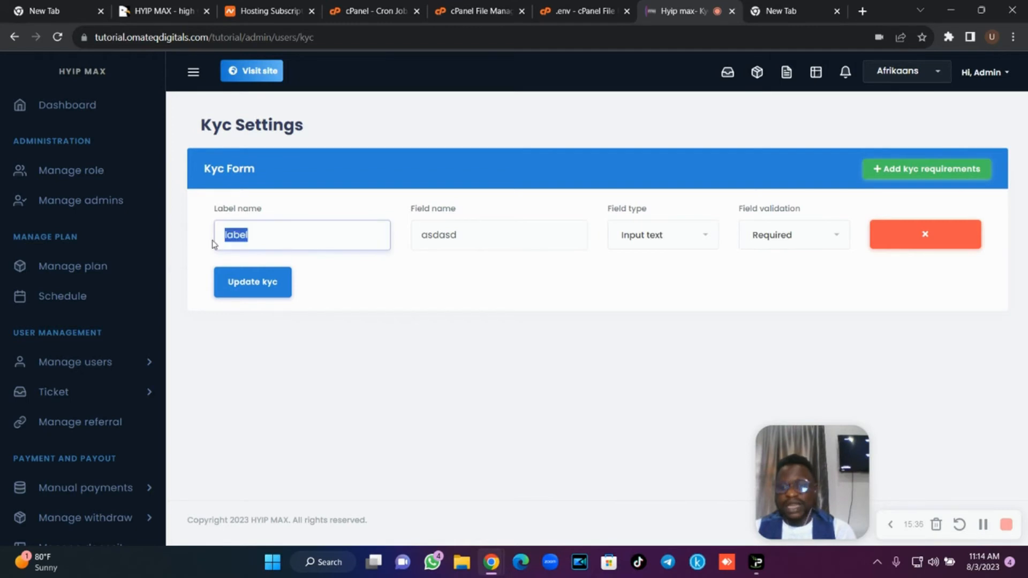
key(BackSpace)
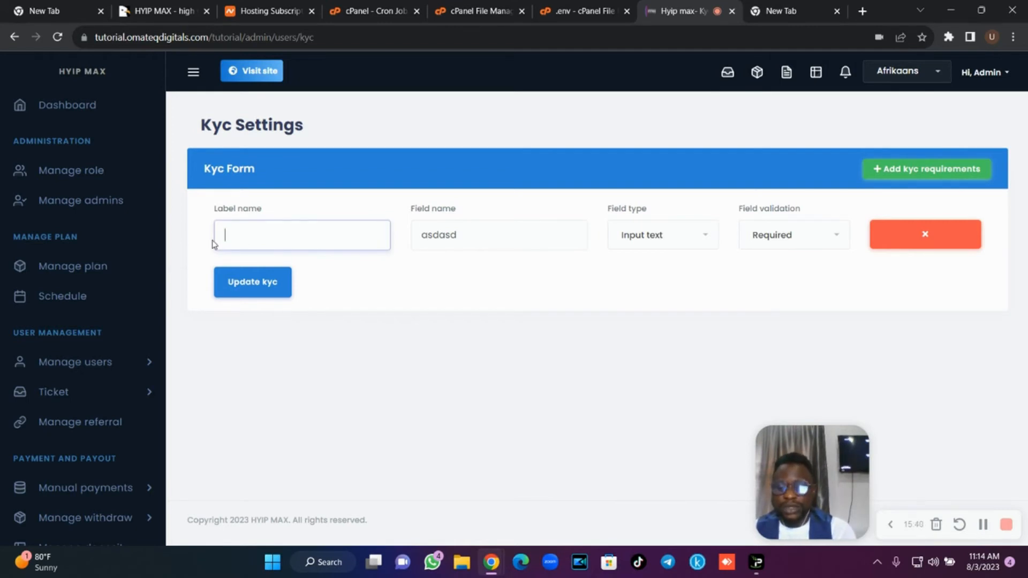
text(Driver License)
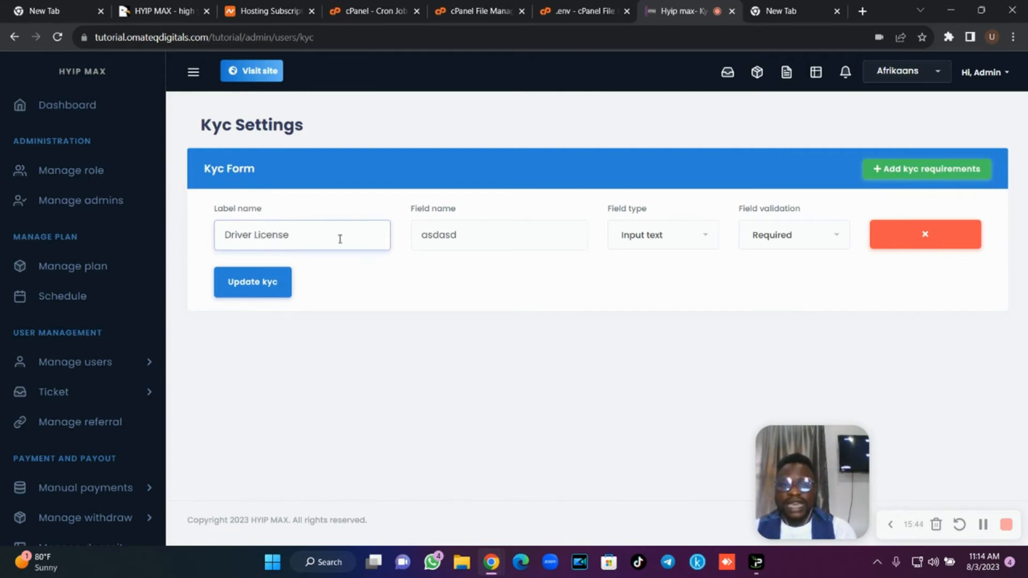
drag(458, 235, 417, 238)
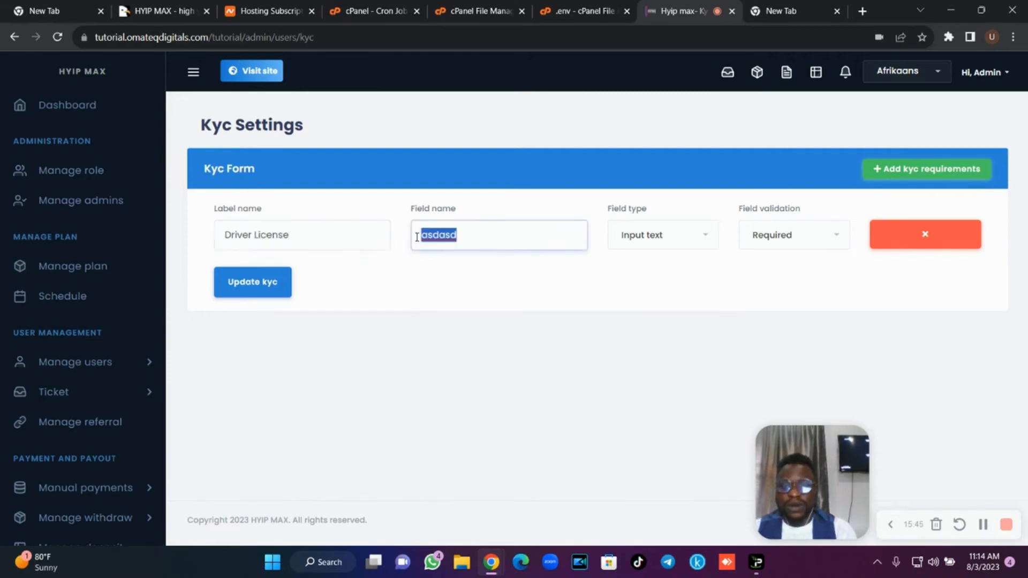
triple_click(307, 236)
key(ctrl+c)
click(504, 238)
key(ctrl+a)
key(ctrl+v)
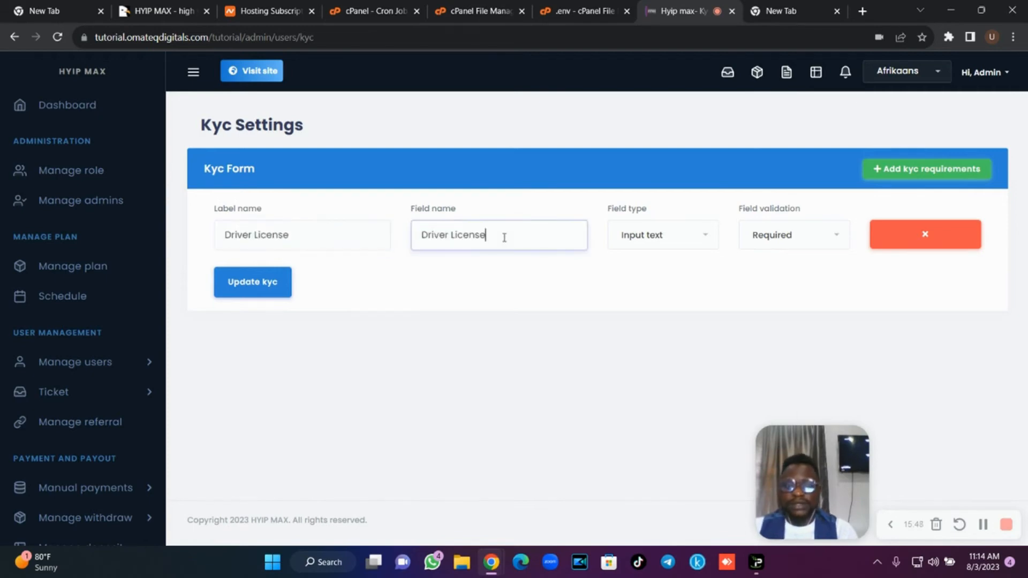
click(664, 246)
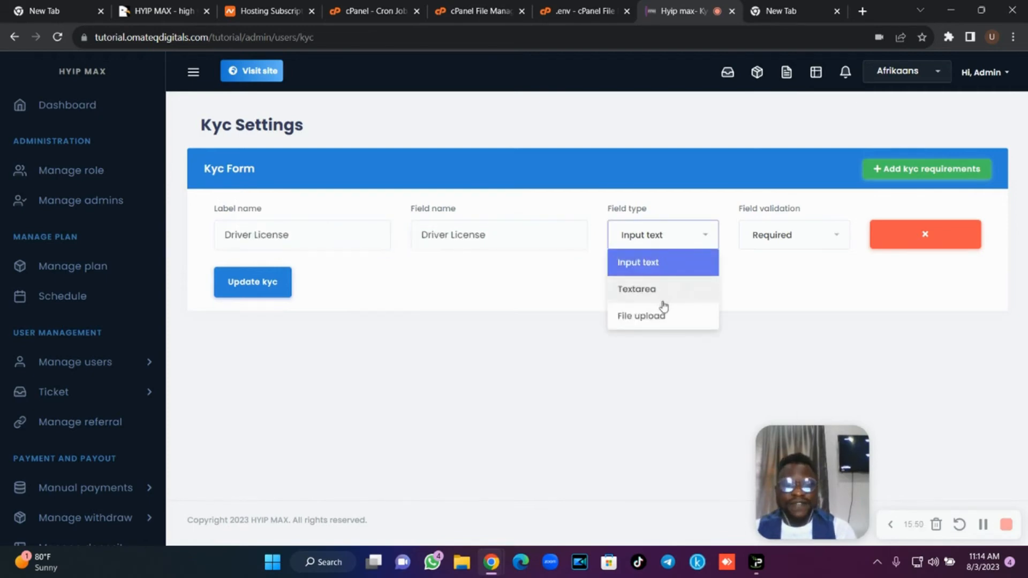
click(664, 318)
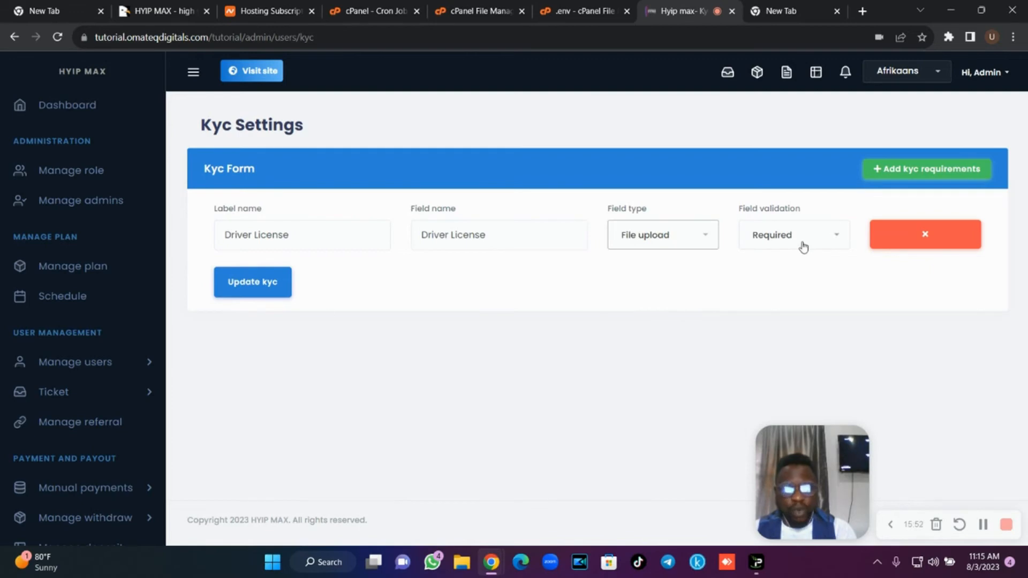
click(267, 297)
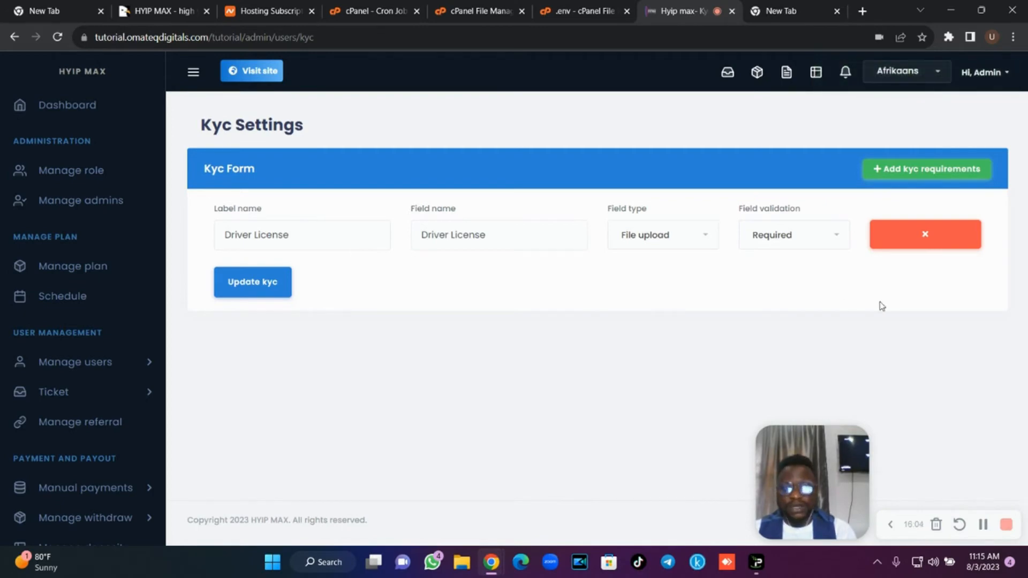
Remove the Driver License row and save the KYC form without any requirement.
click(913, 243)
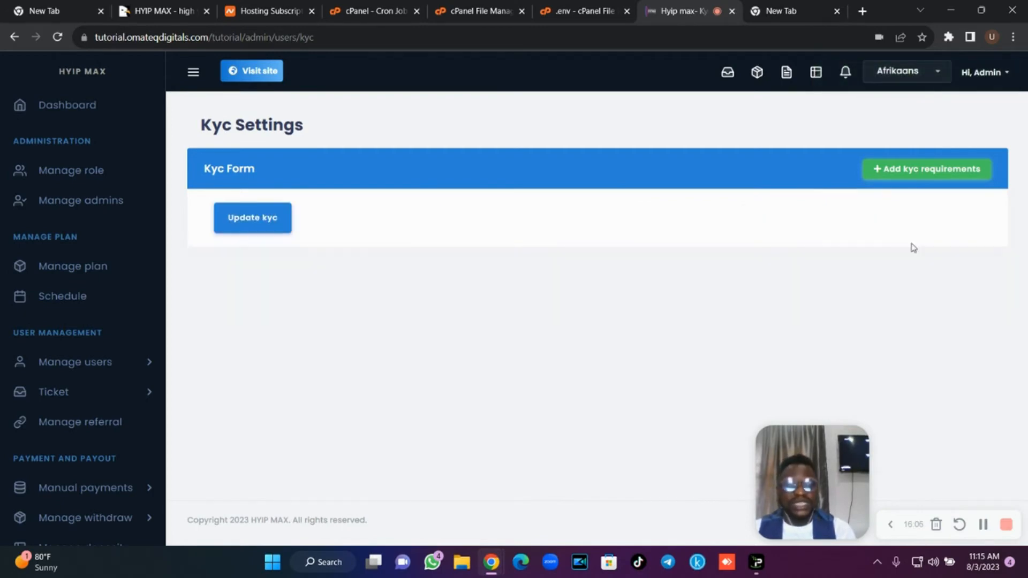
click(271, 227)
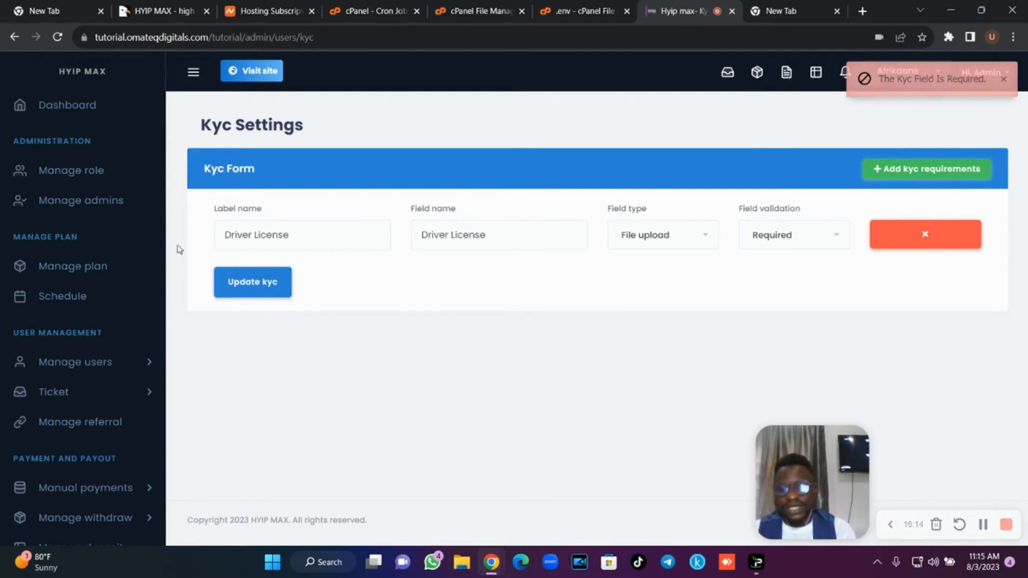
drag(164, 251, 162, 332)
scroll(160, 336, down, 7)
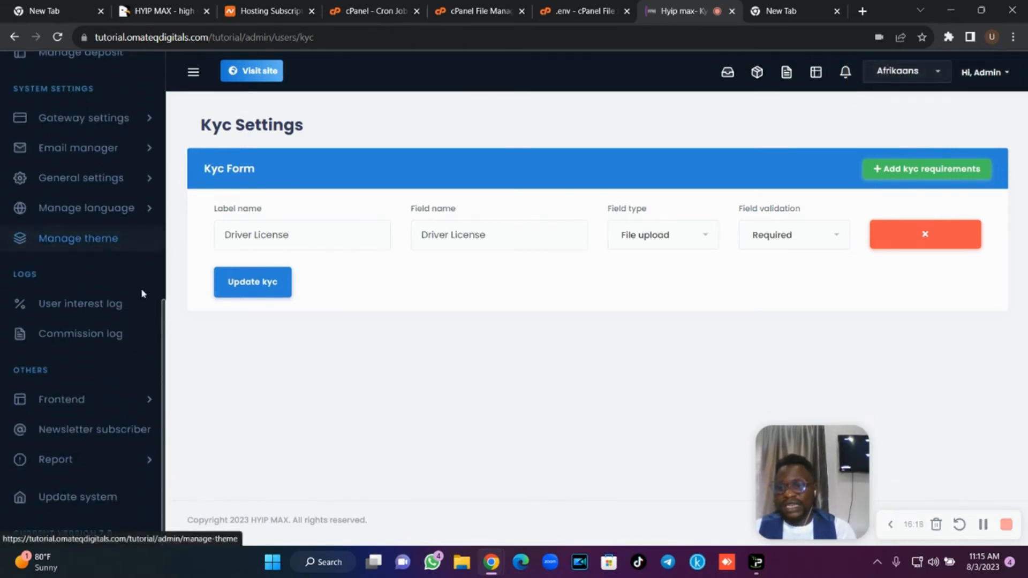
scroll(161, 310, up, 5)
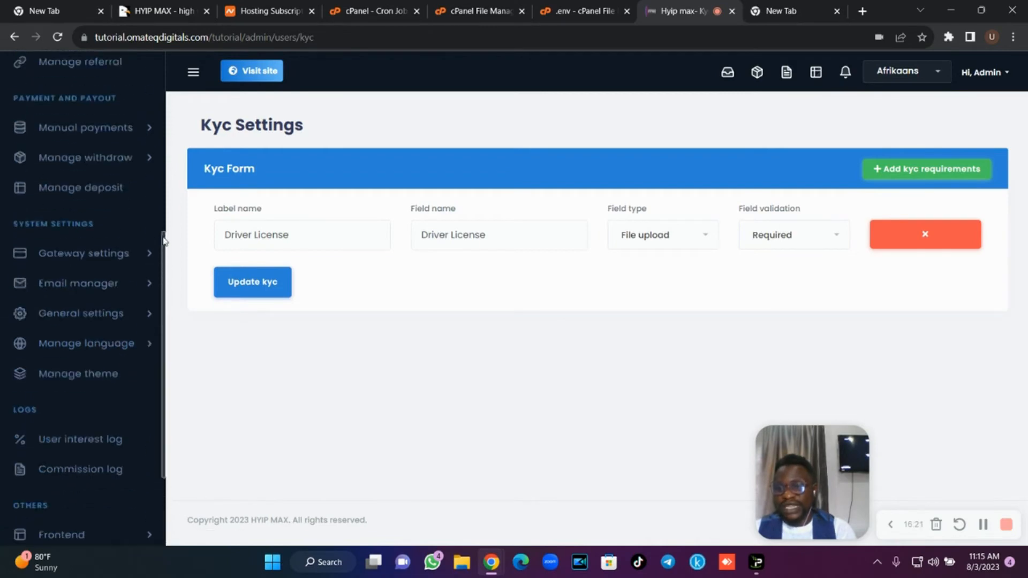
drag(164, 208, 165, 181)
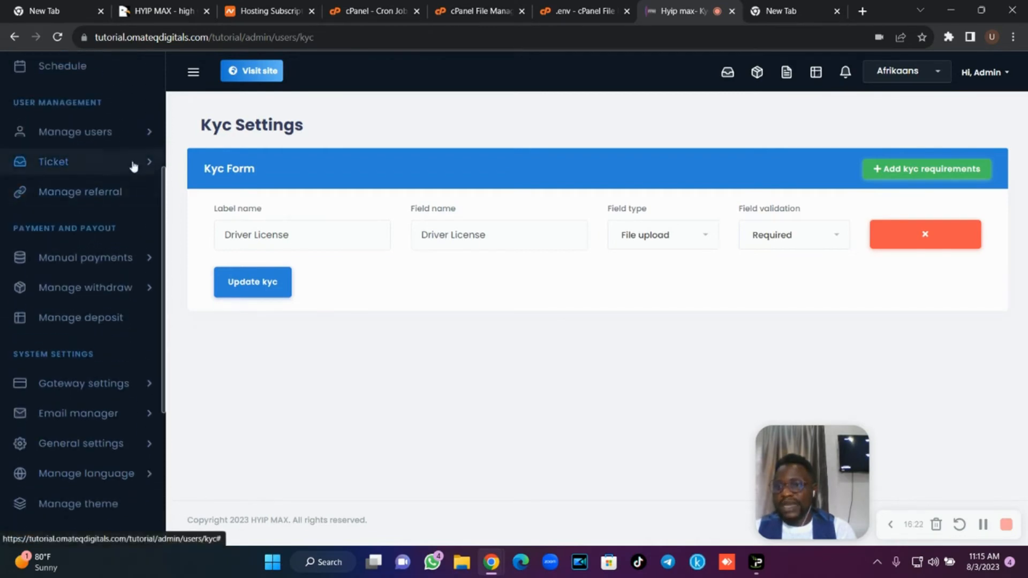
click(114, 138)
View the empty KYC requests list and glance at the ticket options.
click(86, 251)
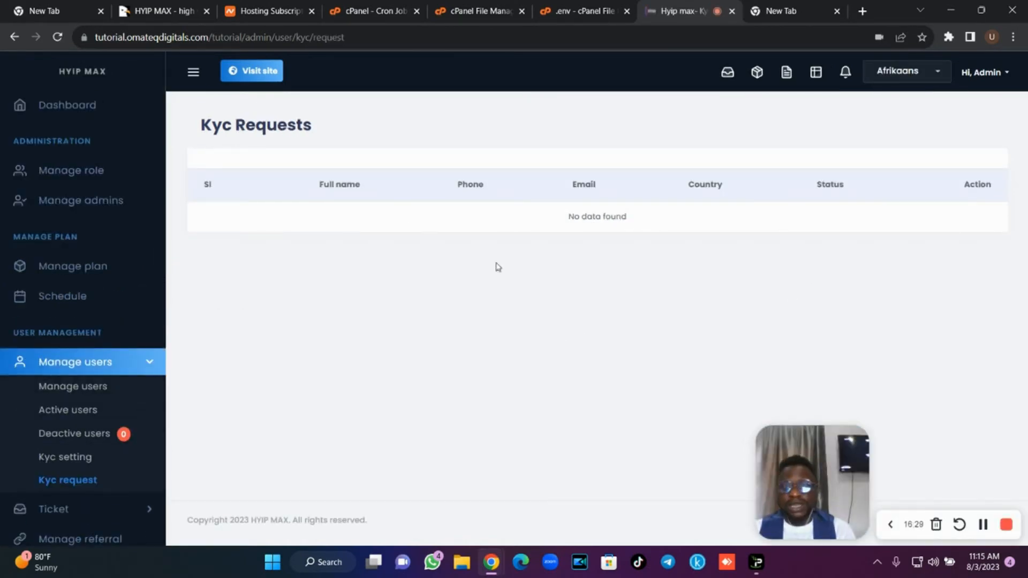
click(128, 365)
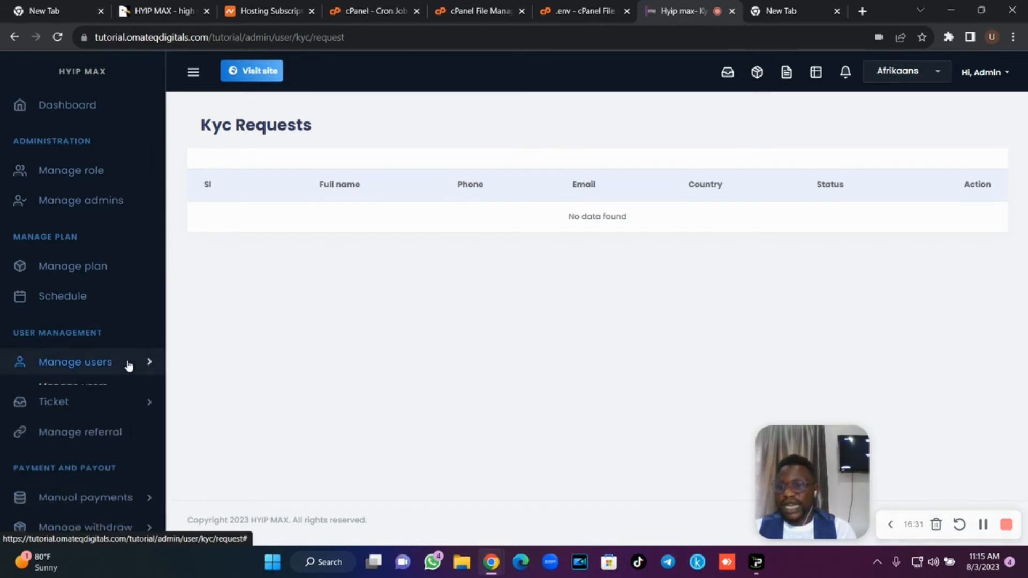
click(124, 394)
click(123, 395)
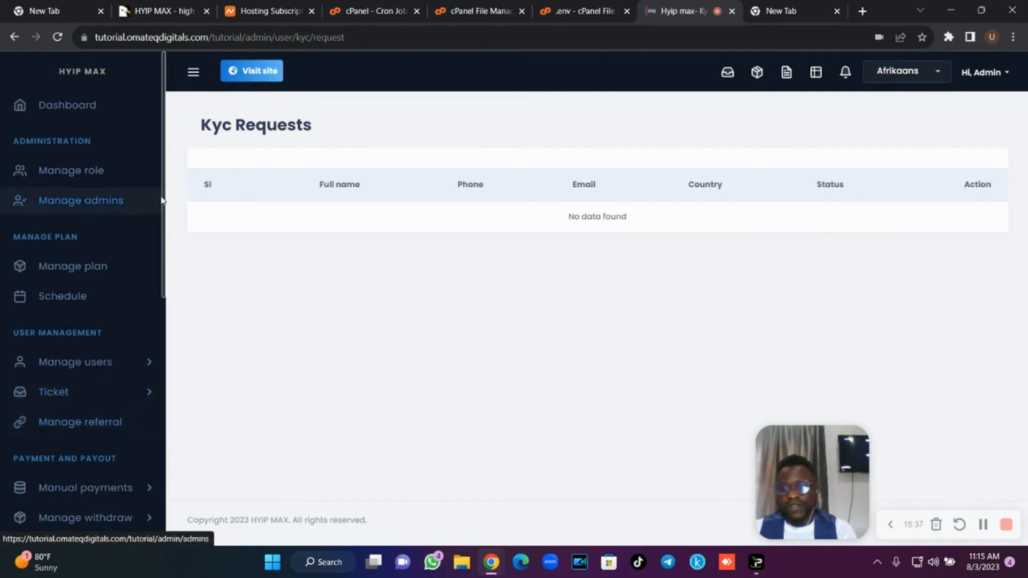
Browse the sidebar sections and open the payment gateways list.
scroll(161, 212, down, 3)
scroll(161, 216, down, 5)
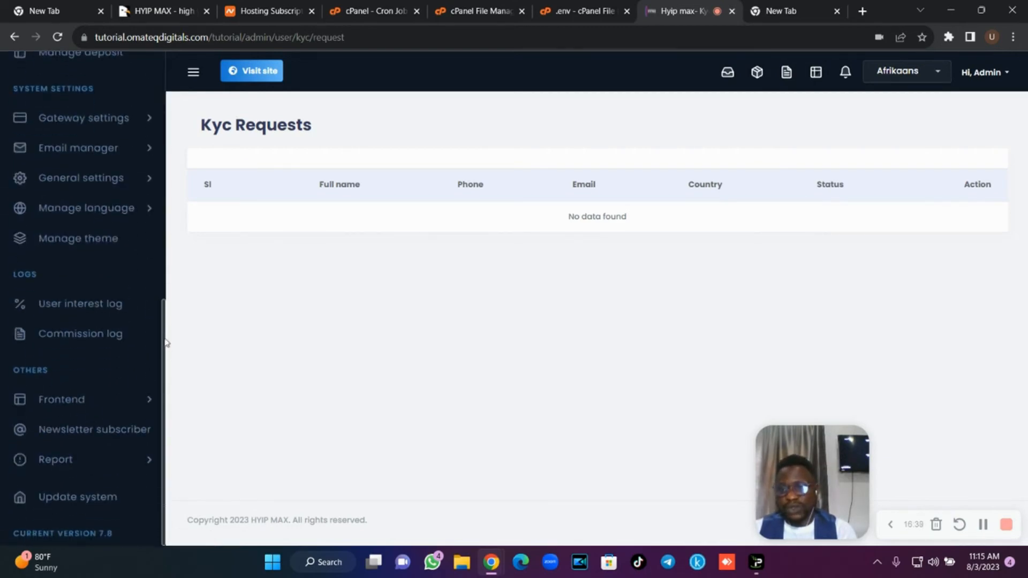
drag(166, 343, 178, 218)
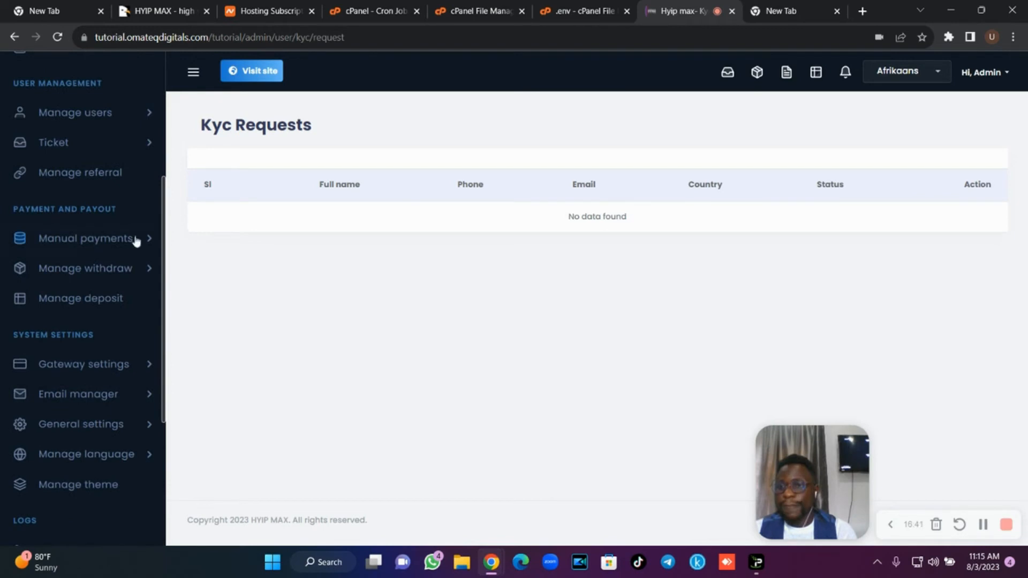
click(131, 240)
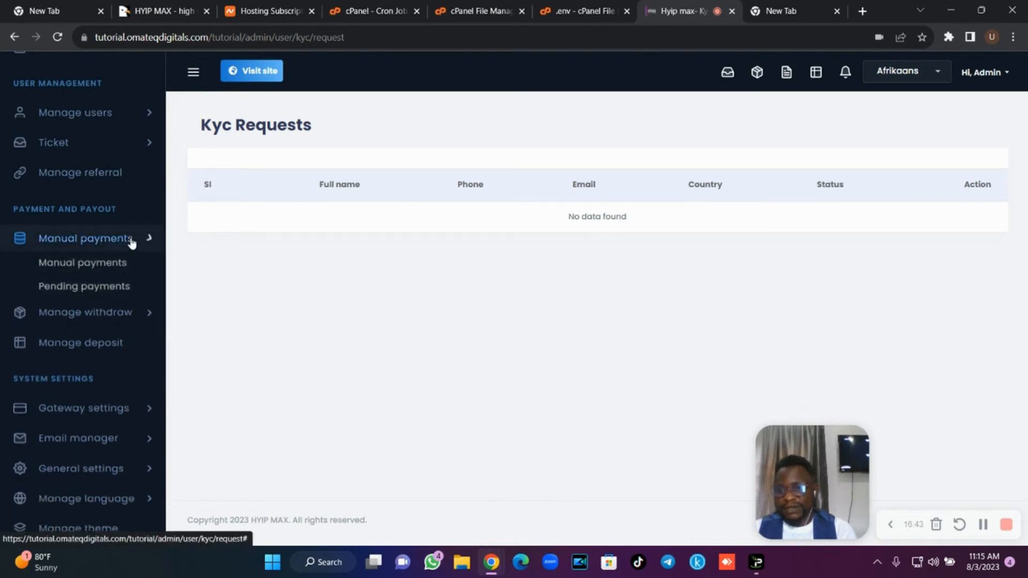
click(132, 240)
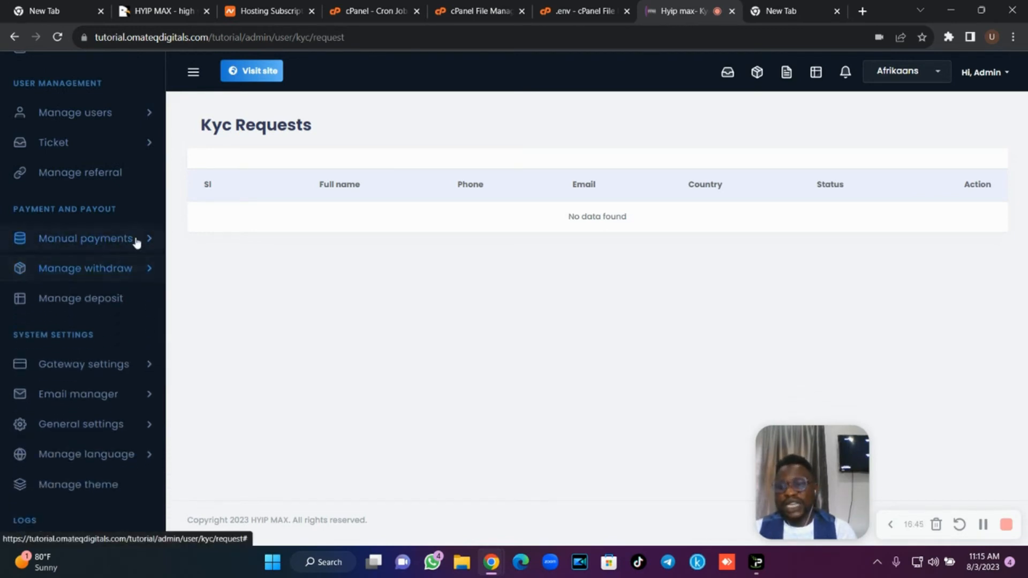
click(127, 366)
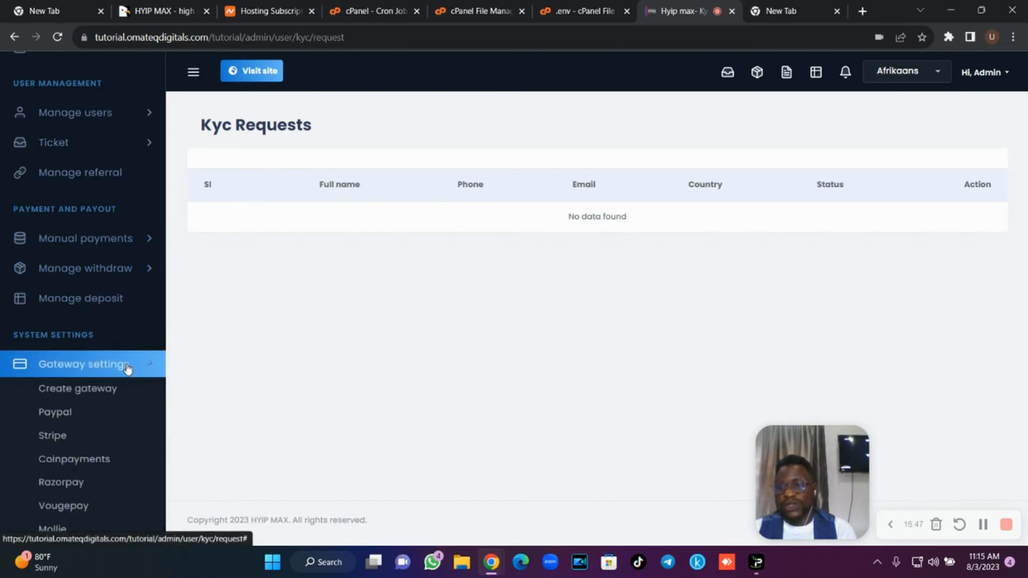
click(107, 390)
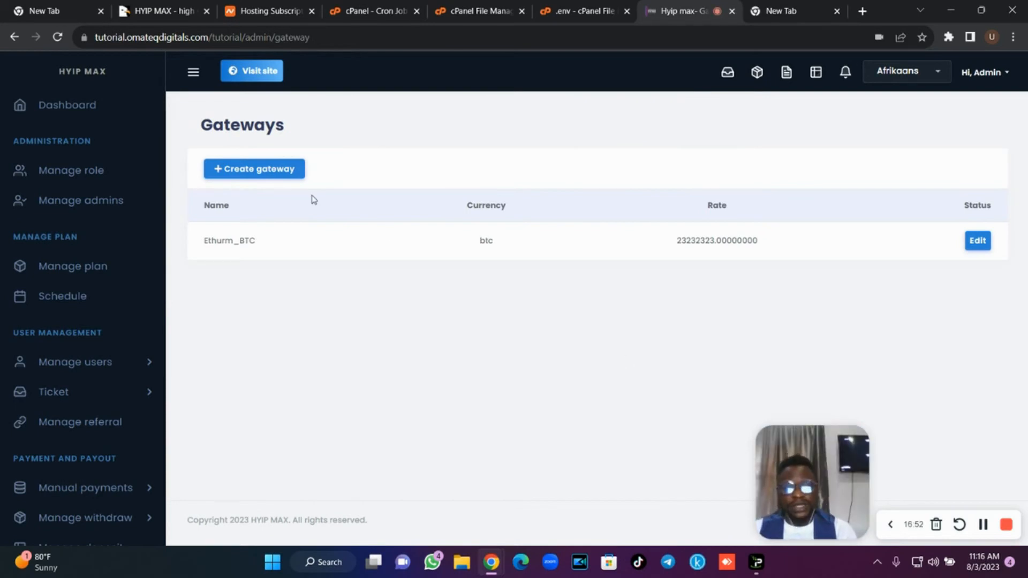
Start a new gateway, set Allow as payment method to Yes, and enter sample payment instructions.
click(268, 172)
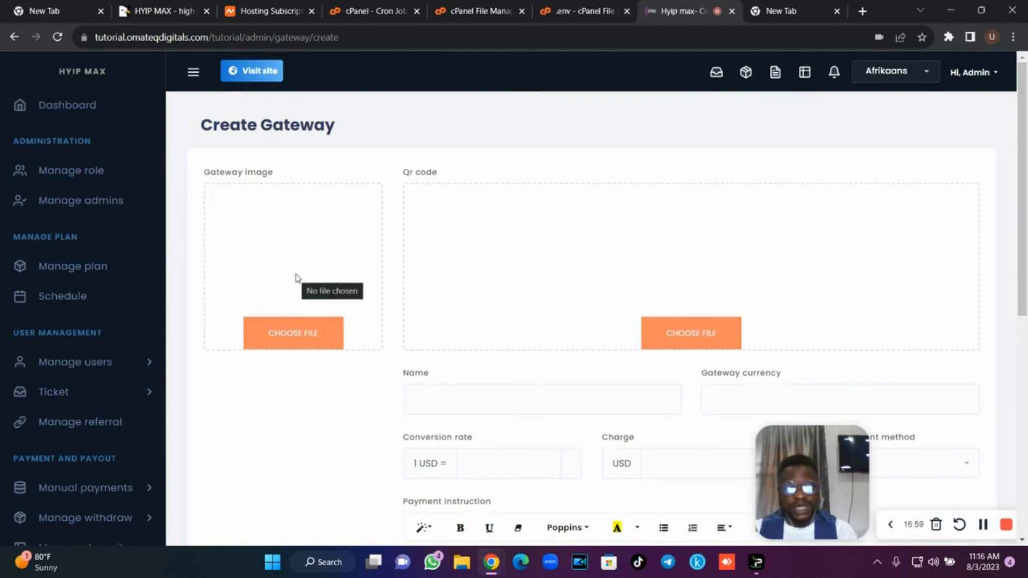
scroll(744, 224, down, 3)
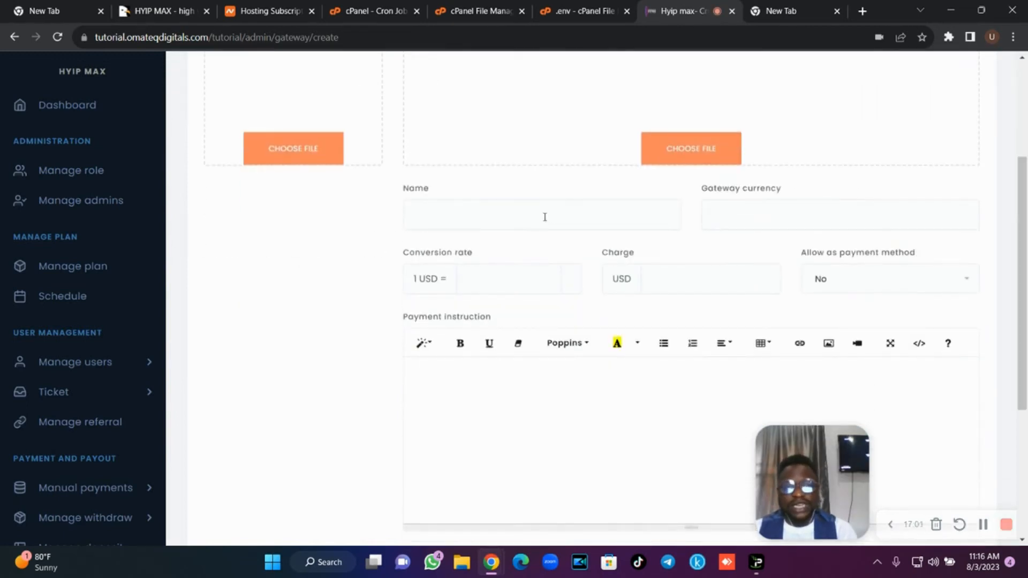
click(514, 211)
click(758, 216)
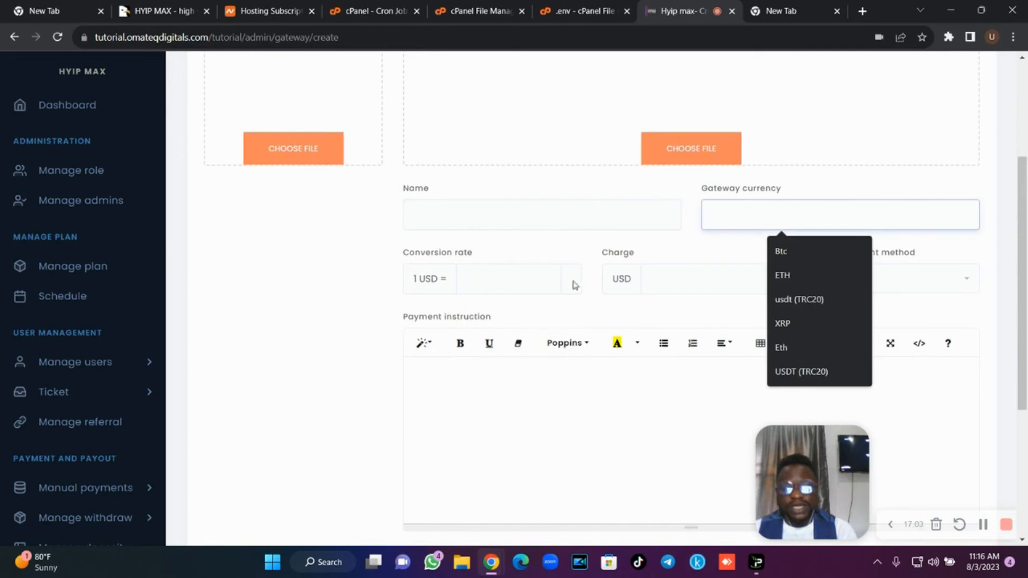
click(529, 287)
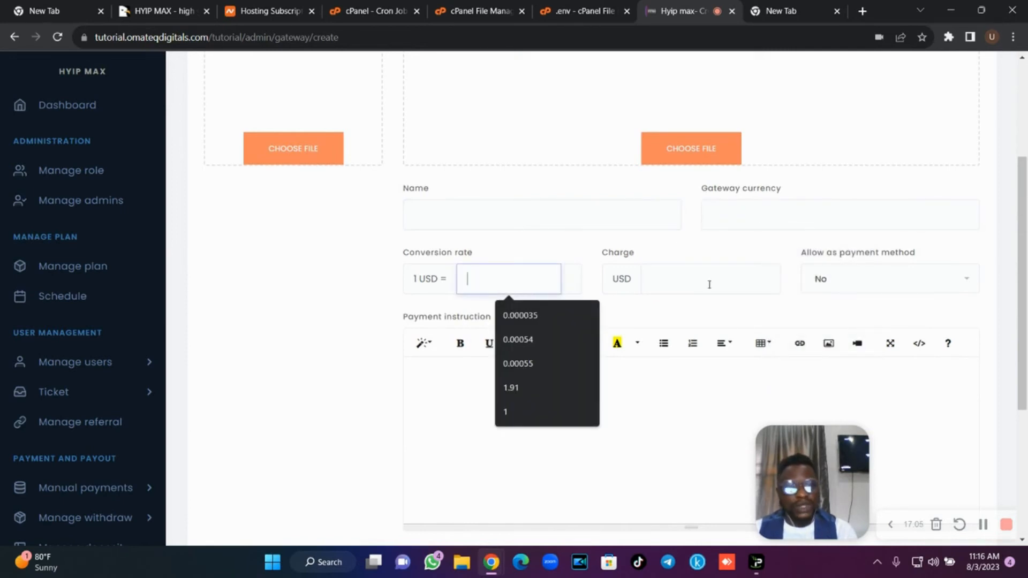
click(885, 288)
click(865, 309)
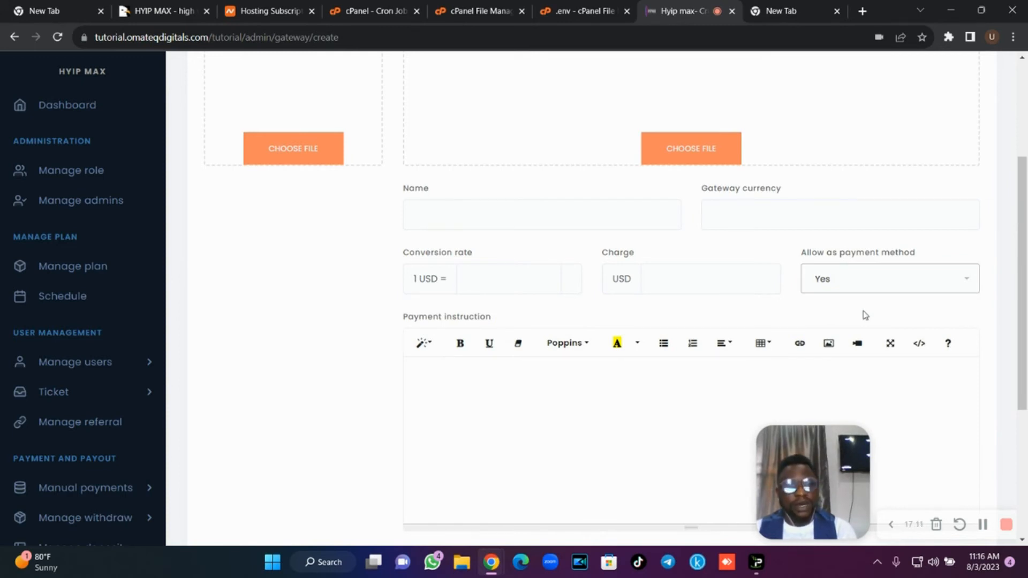
scroll(696, 375, down, 1)
click(564, 360)
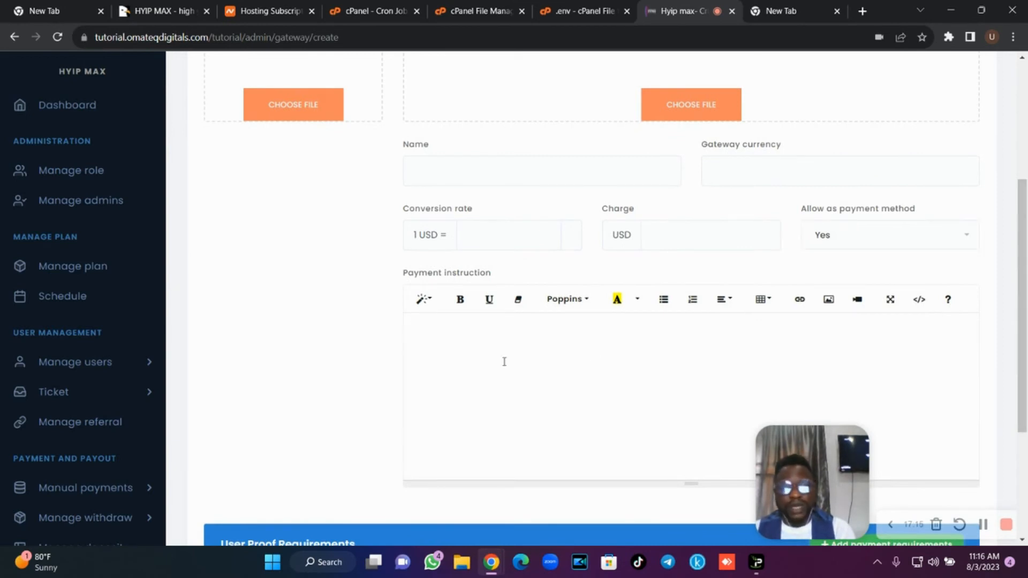
text(thghlsglnglknlksgnsgb  )
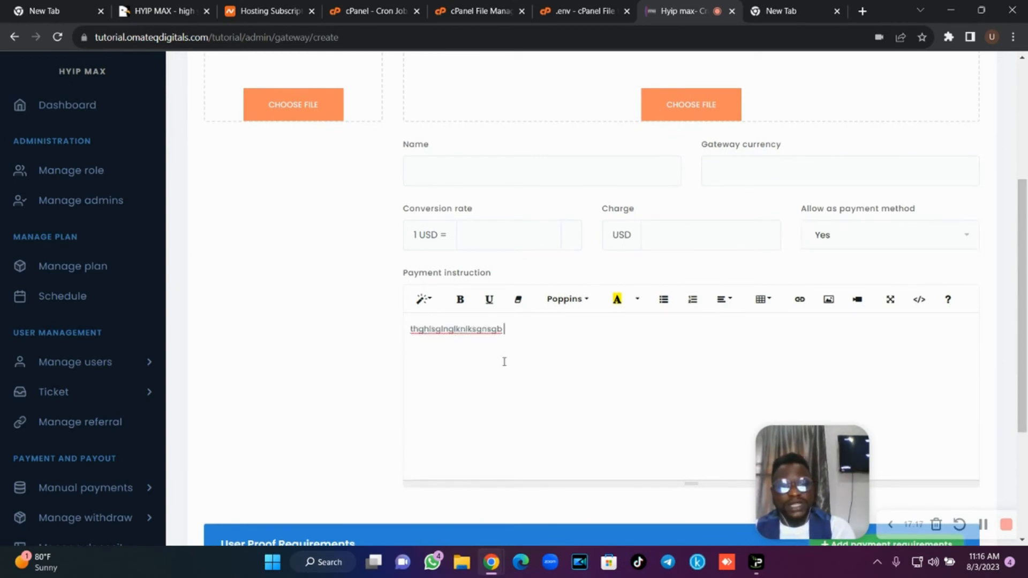
text(nkshgklgnslnglkngl)
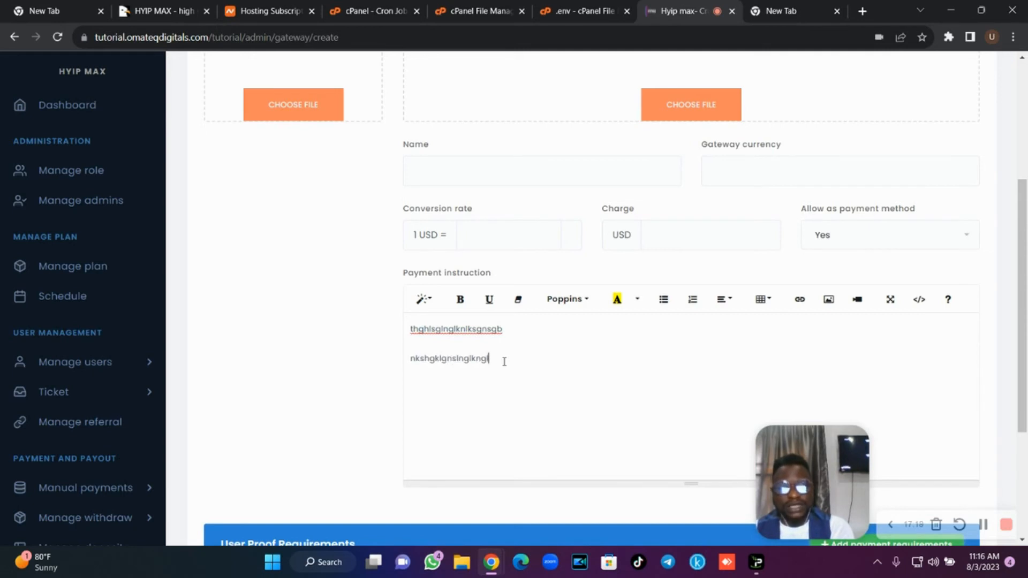
Add a required 'Proof of Payment' file-upload field to the gateway.
scroll(904, 327, down, 4)
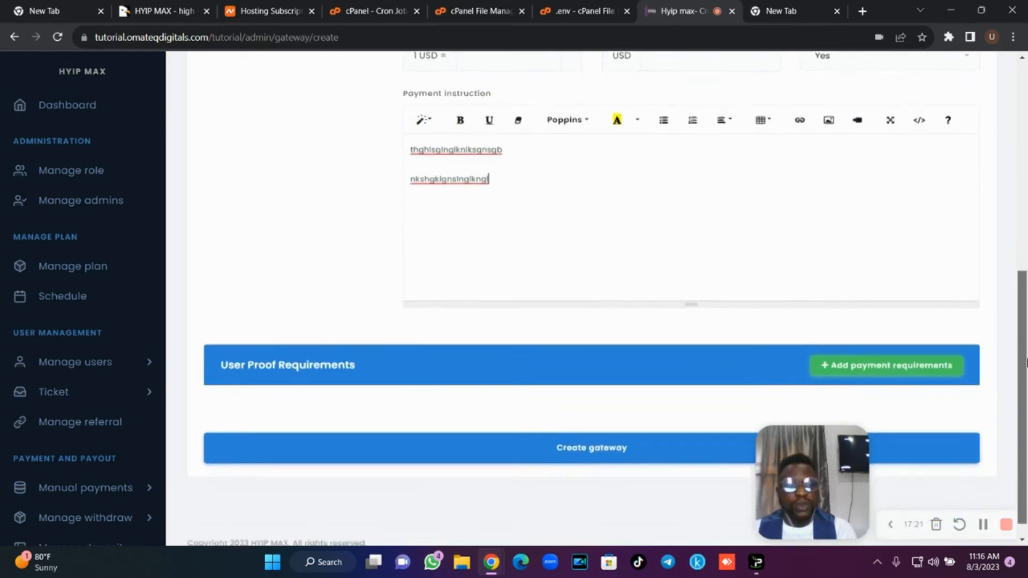
click(858, 356)
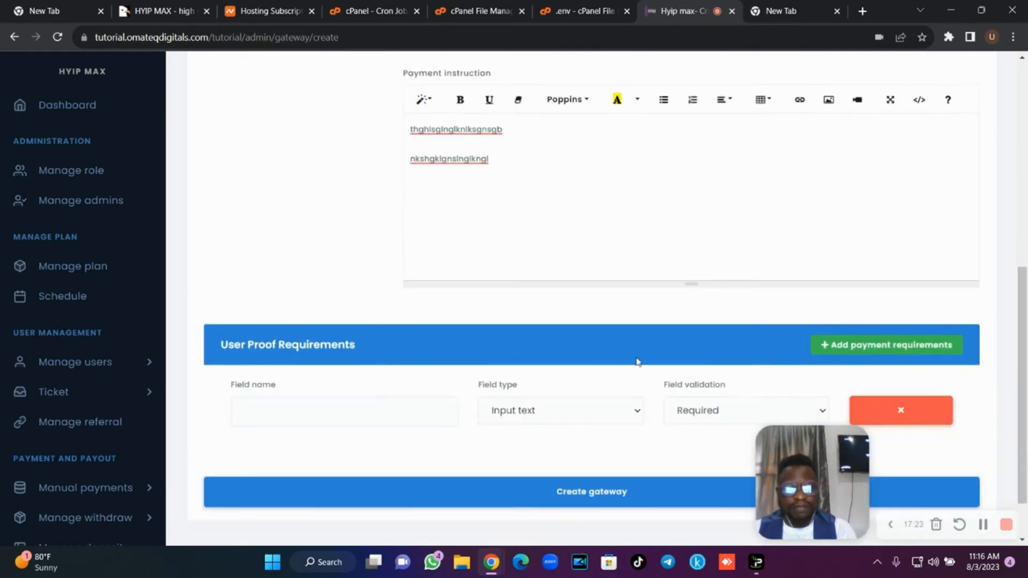
click(370, 401)
click(361, 447)
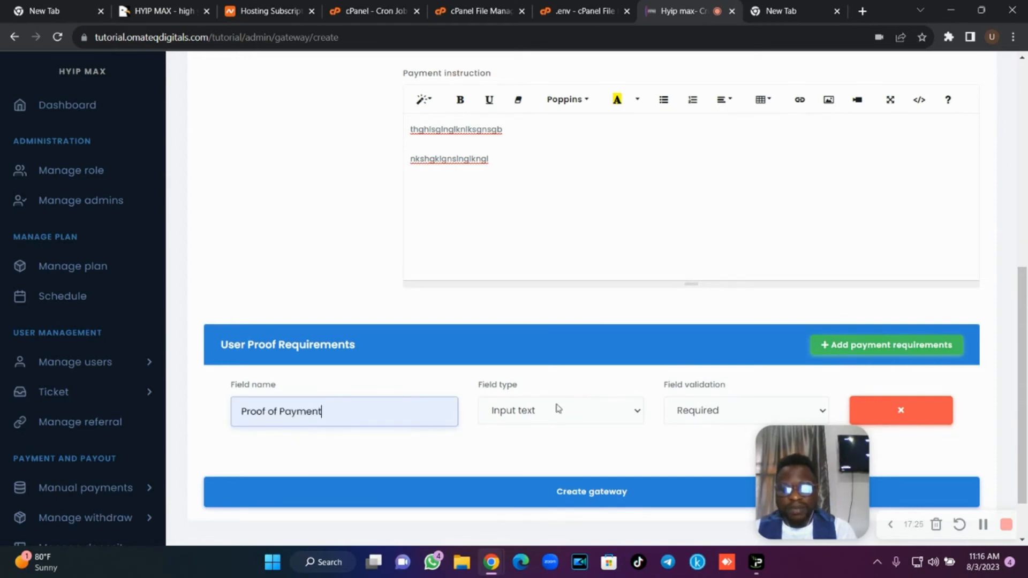
click(557, 409)
click(553, 462)
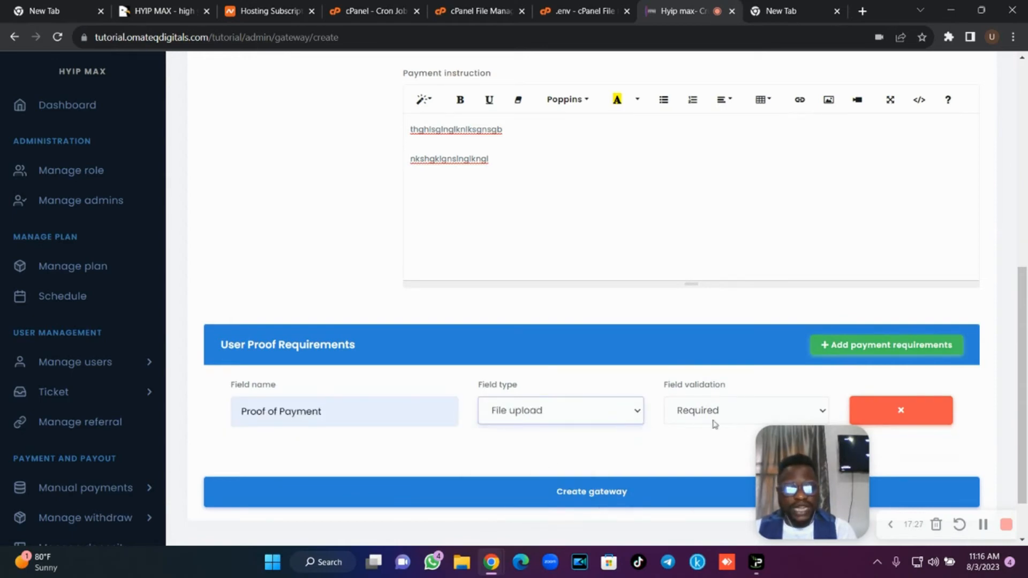
scroll(592, 491, up, 6)
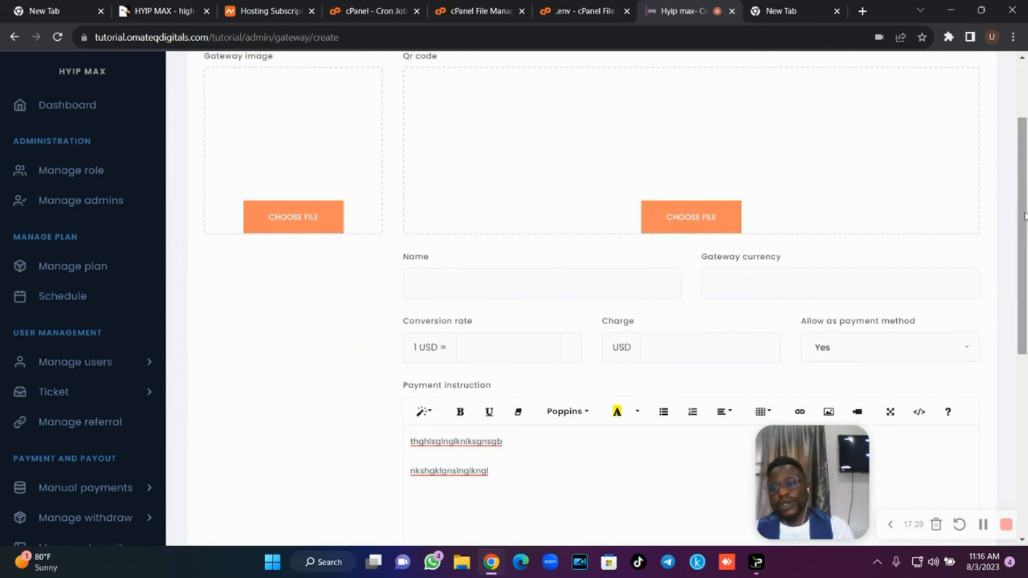
drag(162, 246, 161, 394)
scroll(141, 378, down, 4)
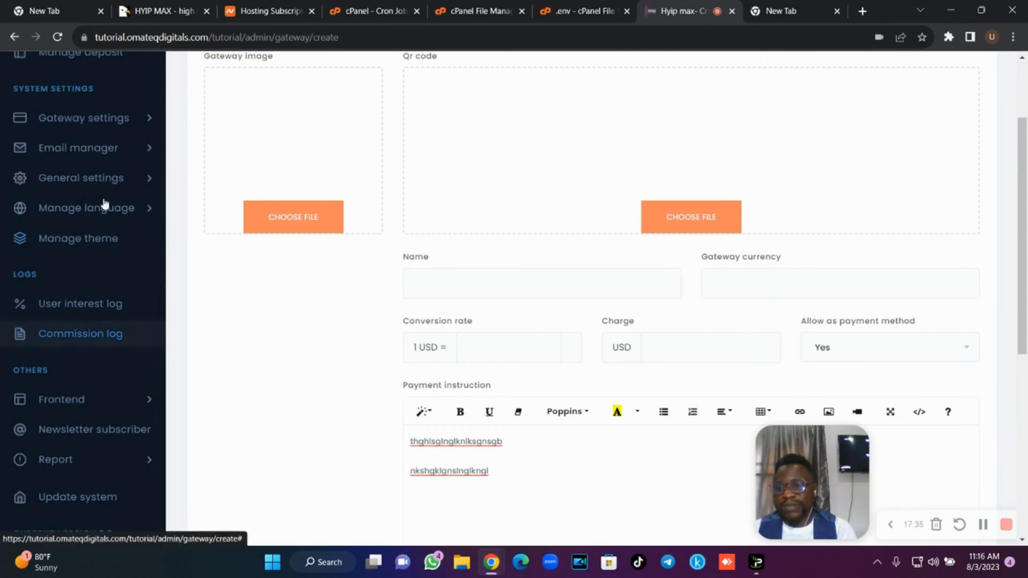
click(104, 160)
Review the SMTP settings (port 465) and switch SMTP encryption from Tls to Ssl.
click(100, 181)
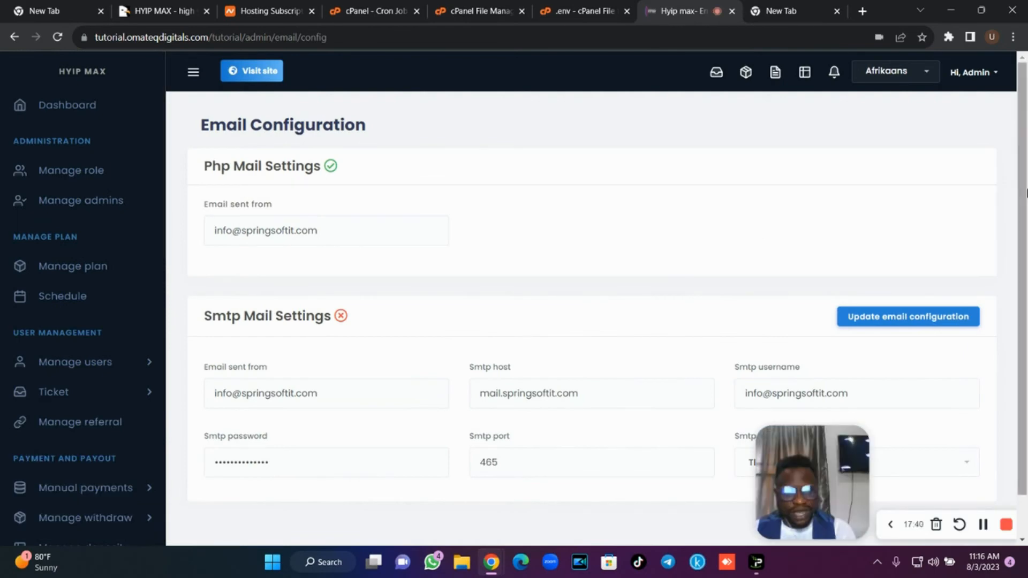
drag(1024, 204, 1026, 247)
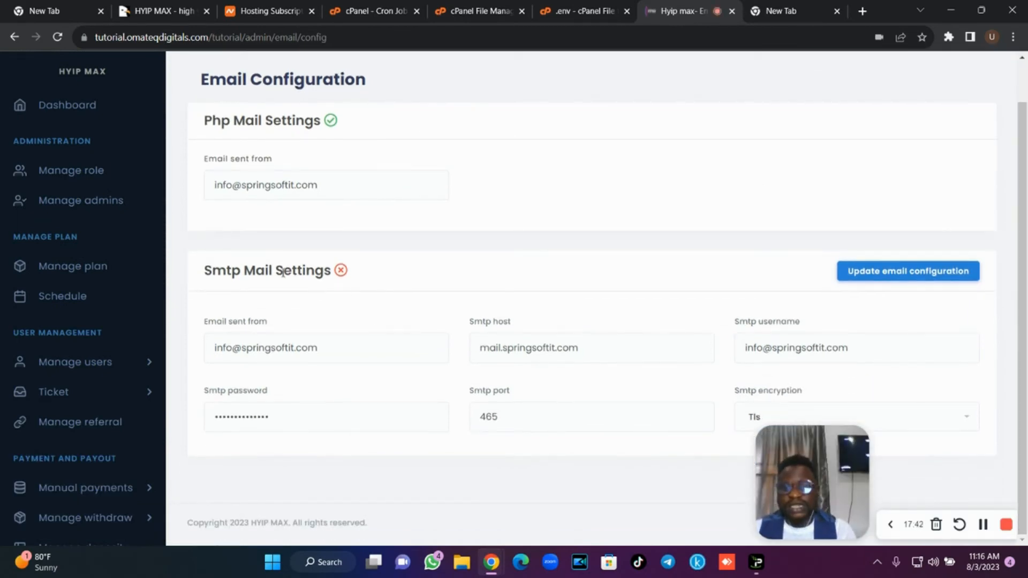
drag(344, 353, 211, 339)
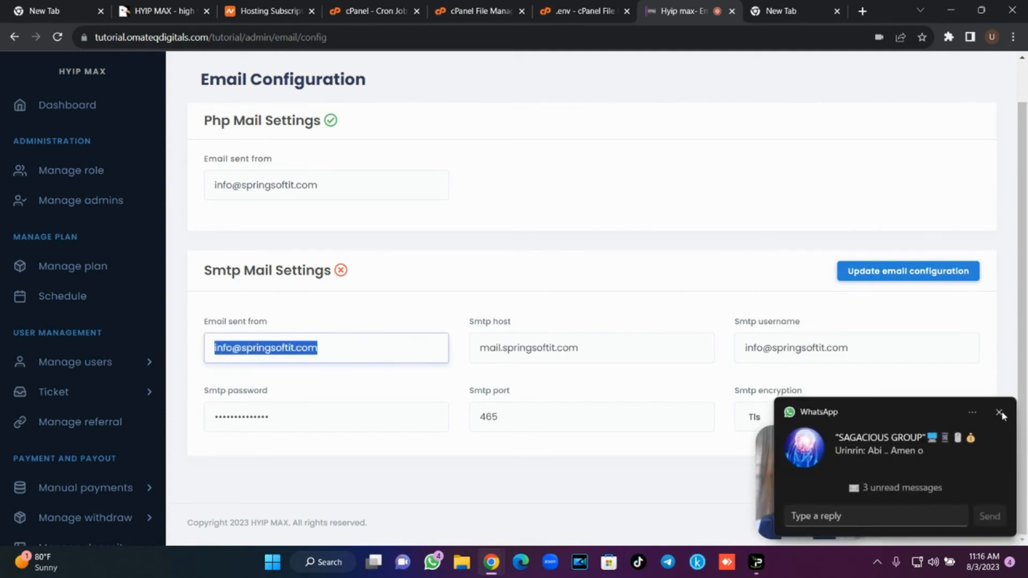
click(1000, 414)
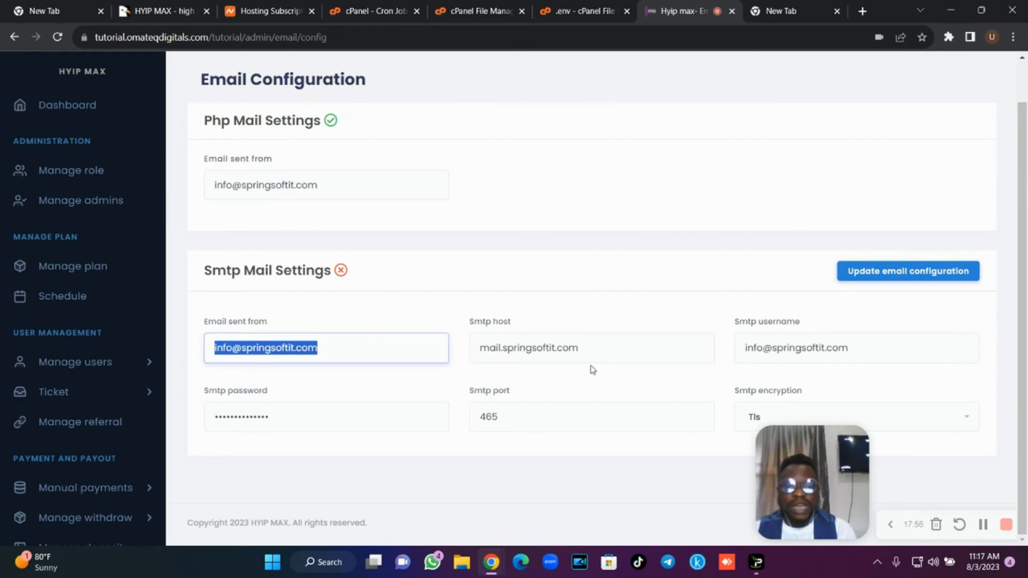
click(500, 348)
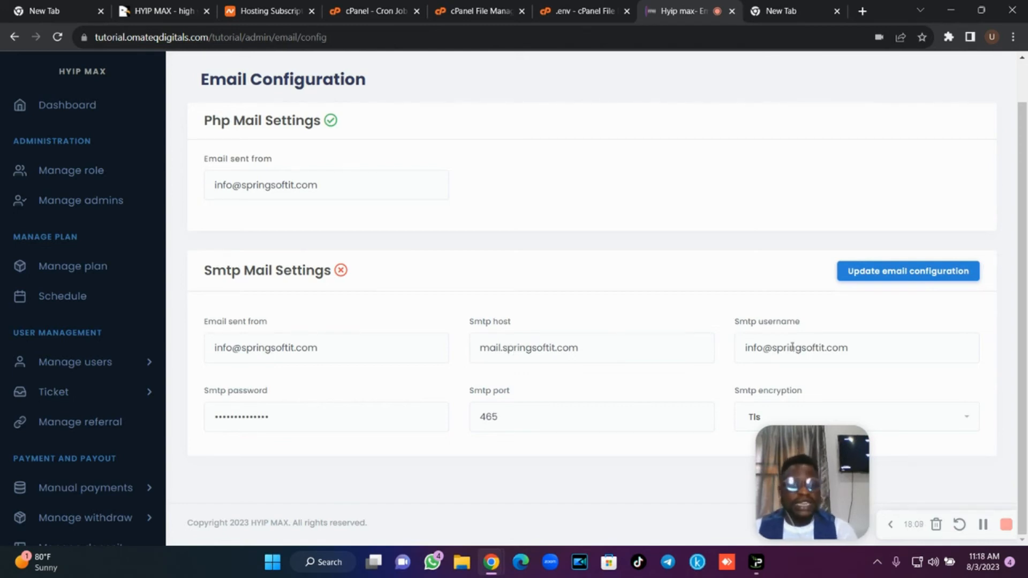
drag(857, 349, 730, 350)
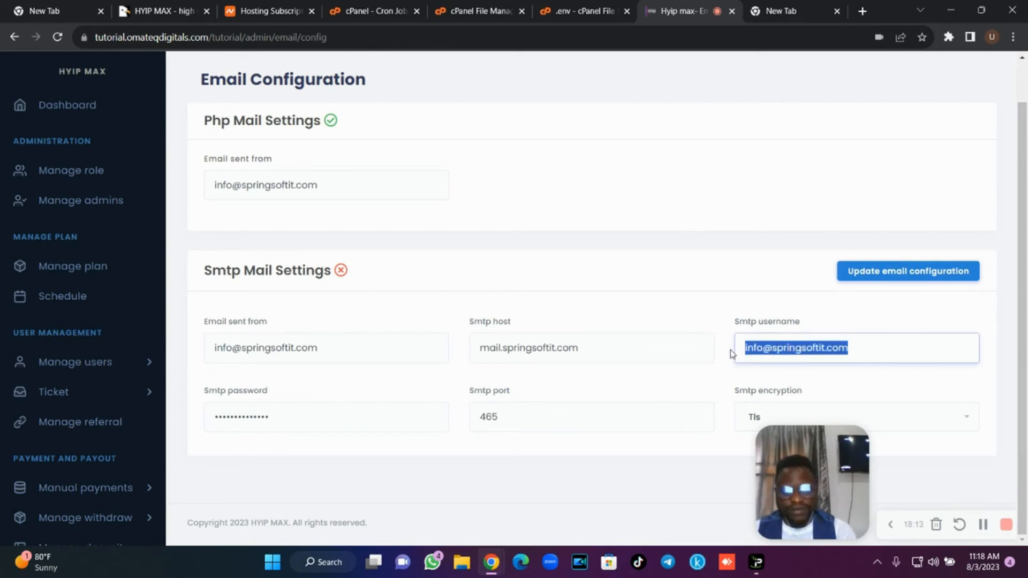
drag(289, 417, 202, 413)
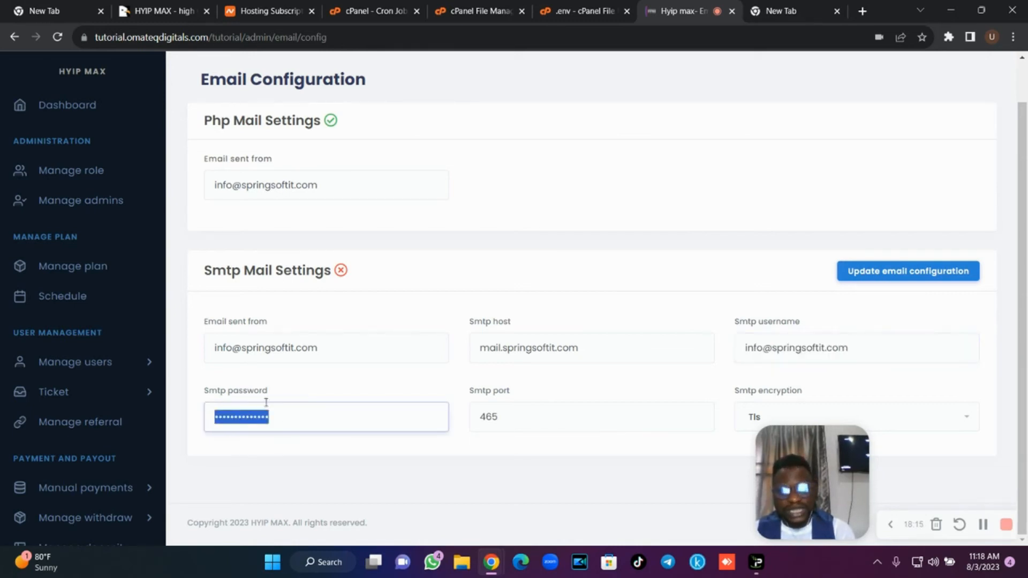
click(532, 419)
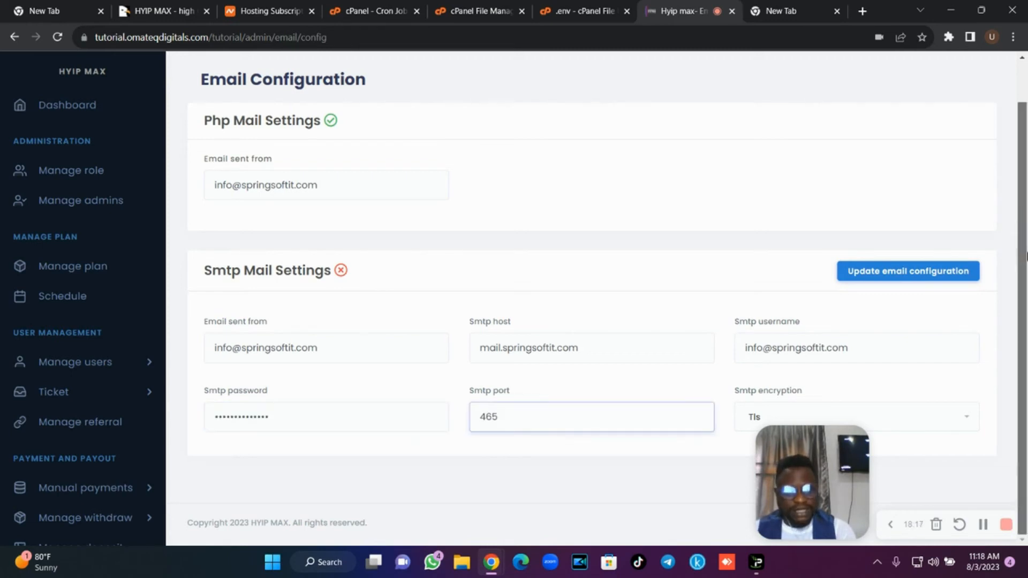
click(934, 419)
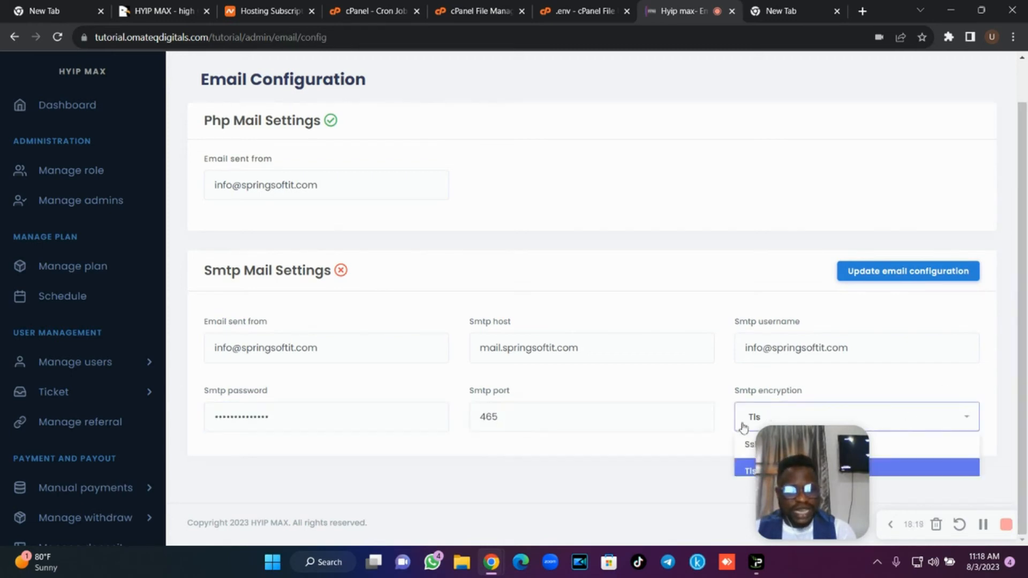
click(747, 444)
scroll(1025, 391, down, 1)
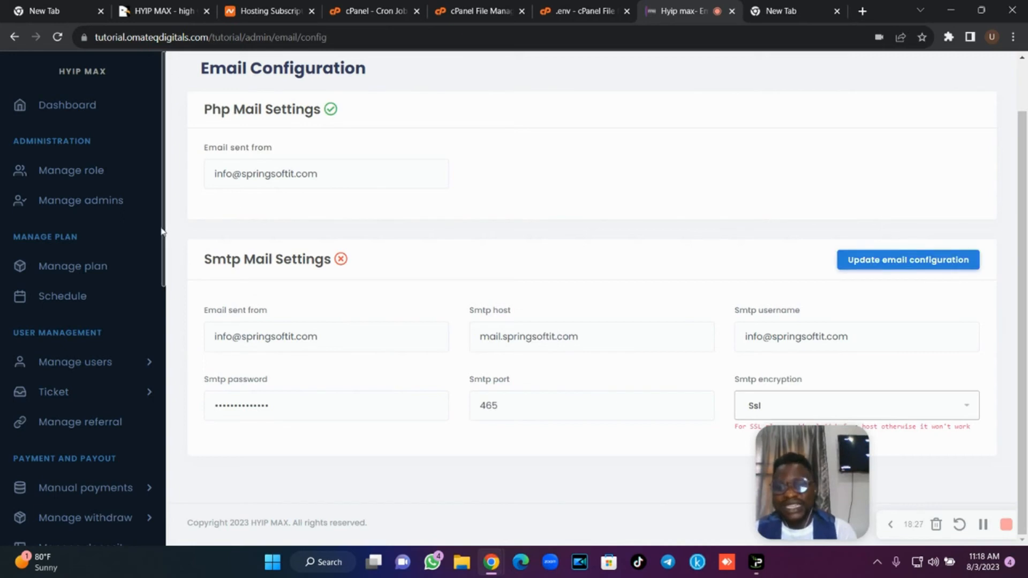
scroll(166, 237, down, 7)
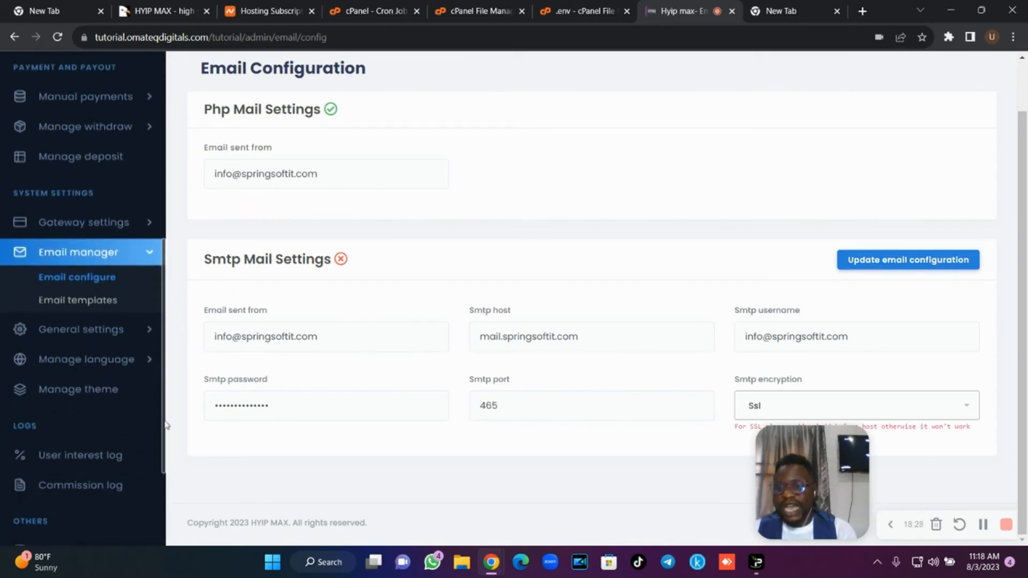
In General settings, replace the 'HYIP MAX' site name, retyping it (currently 'T').
click(127, 327)
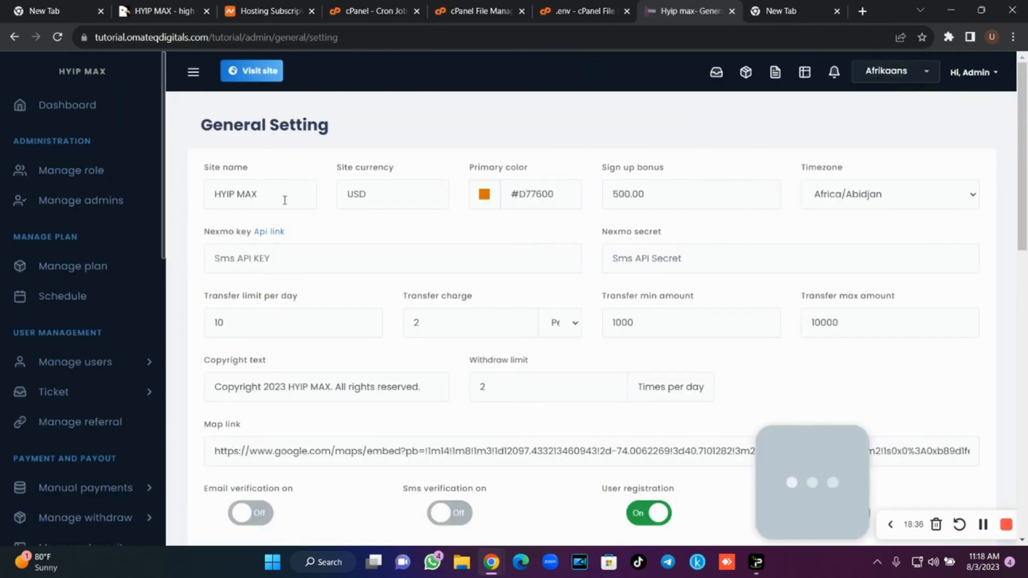
drag(284, 199, 190, 202)
text(Omat)
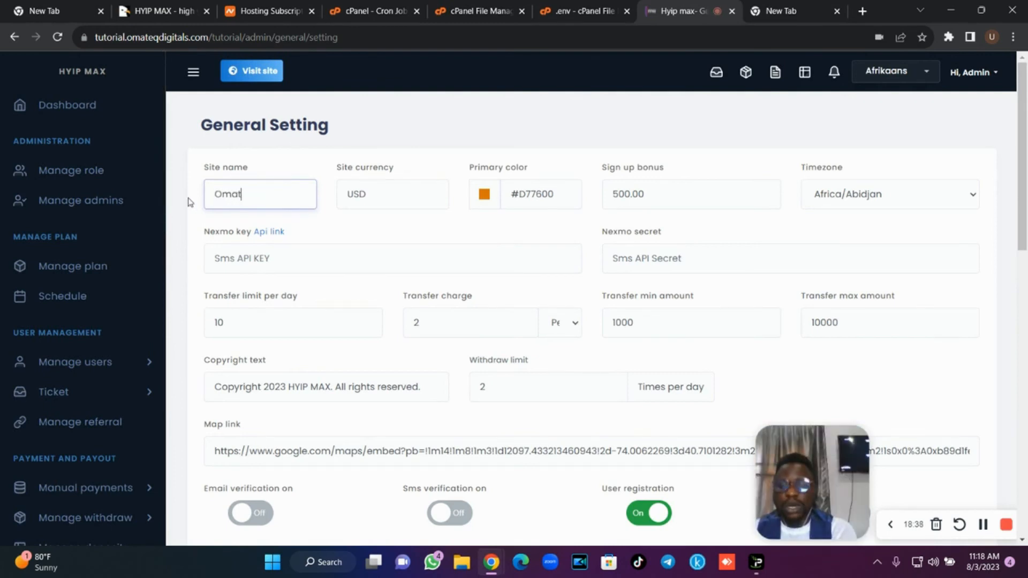
text(eq)
key(ctrl+a)
text(T)
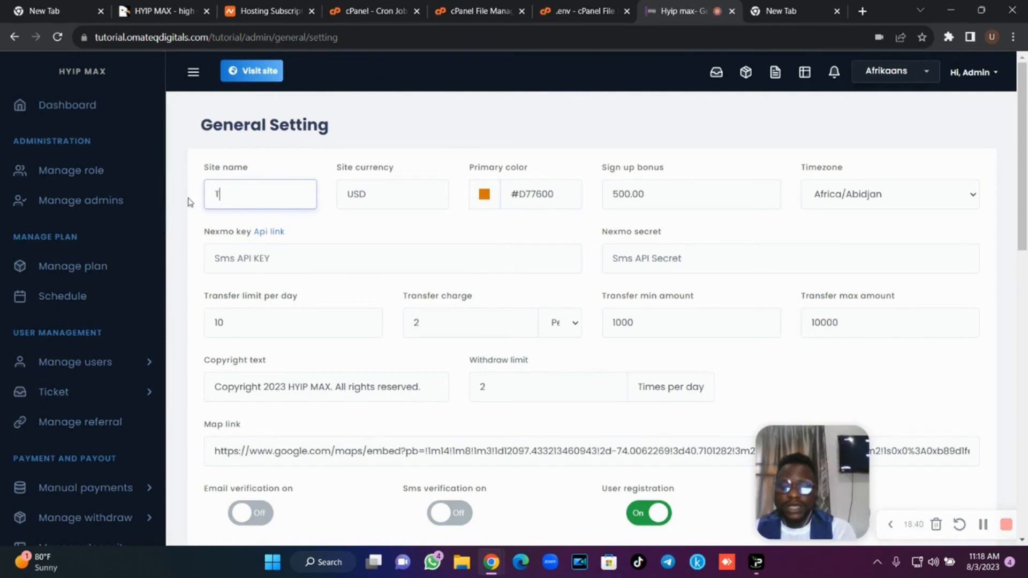
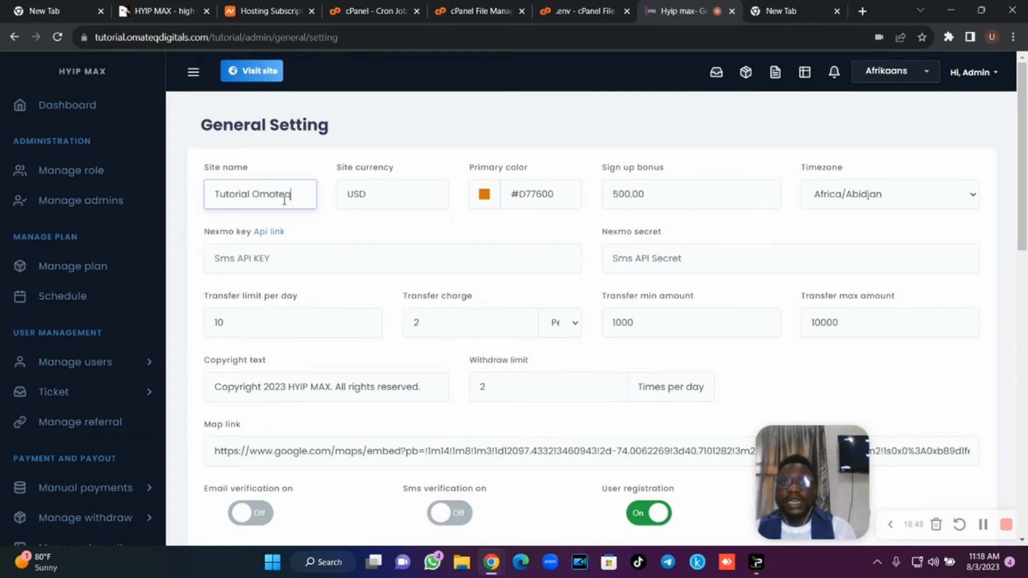
Set the sign-up bonus to 0, leaving the USD currency and timezone unchanged.
drag(397, 195, 342, 195)
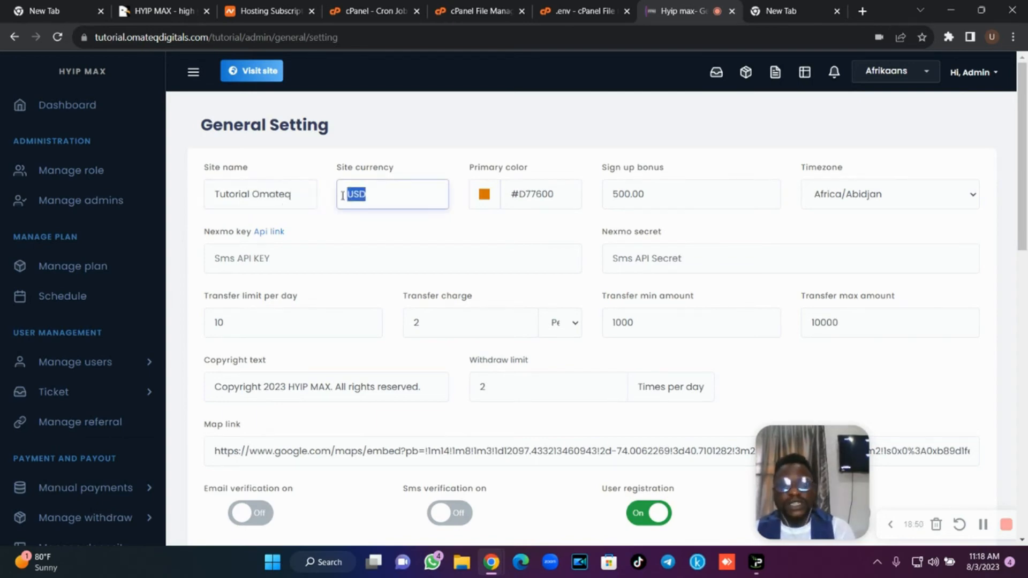
drag(680, 202, 606, 200)
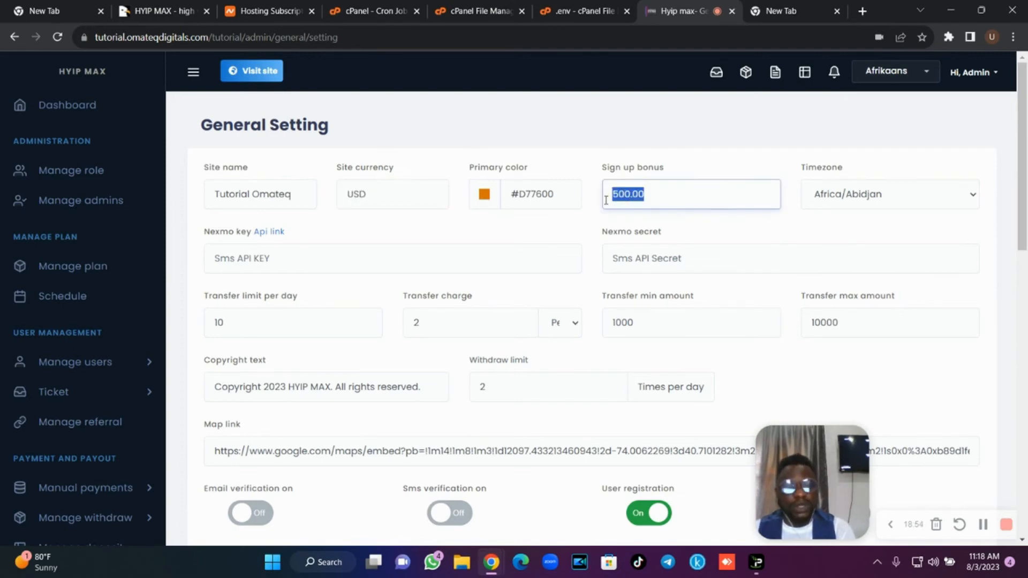
text(0)
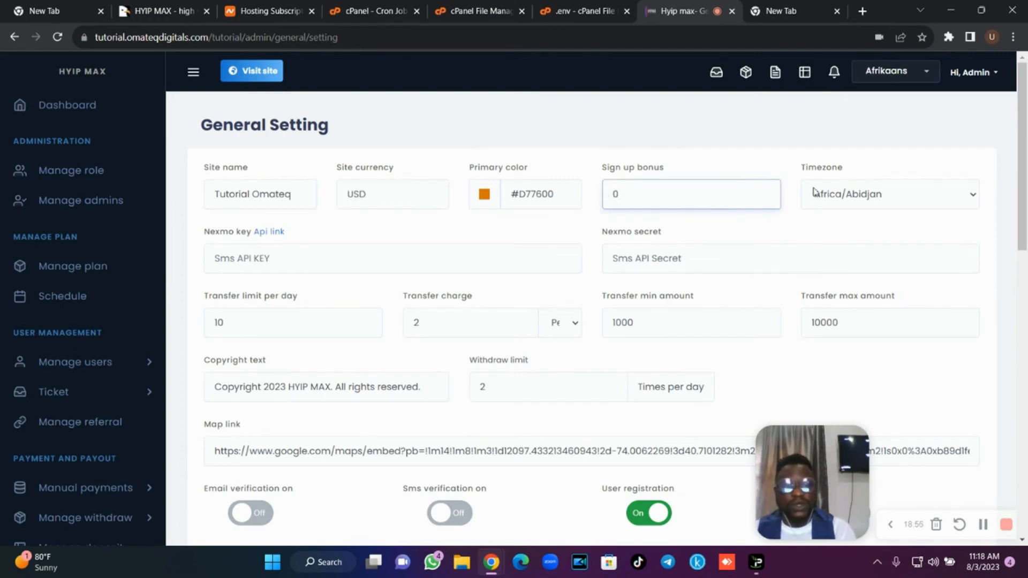
click(863, 193)
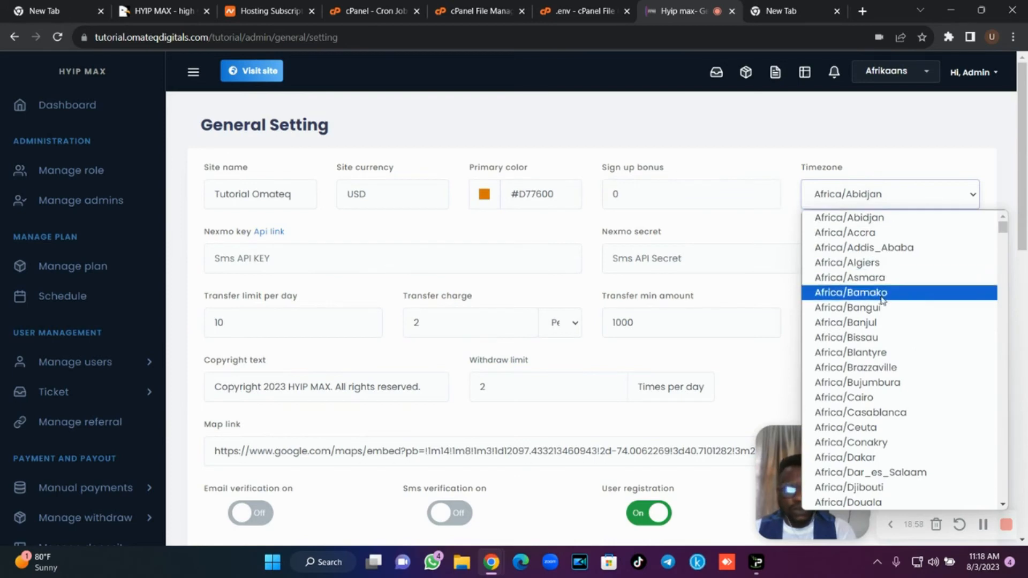
click(317, 241)
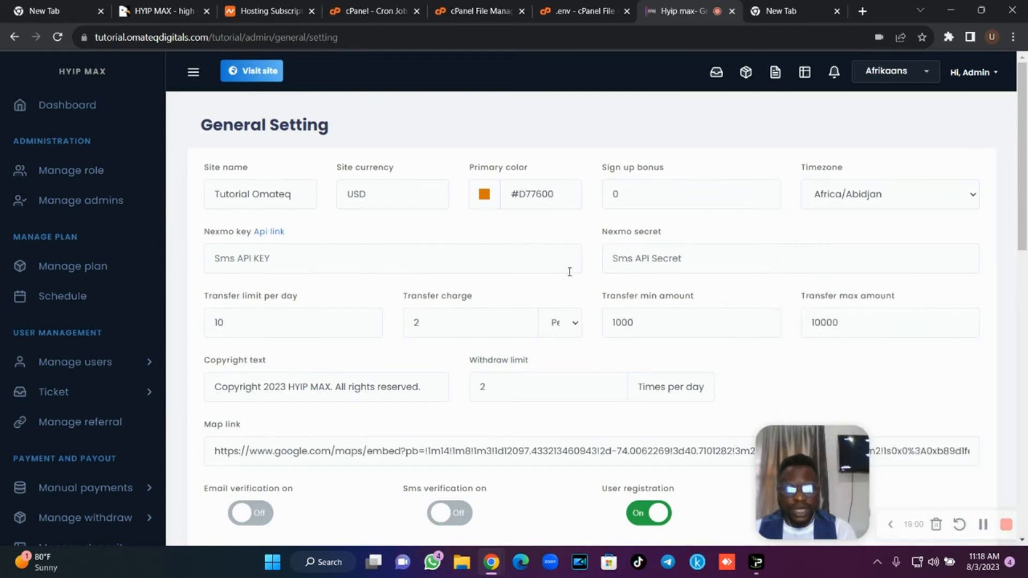
Set the daily transfer limit and transfer charge to 0, with transfer amounts 2 to 1000000.
drag(259, 324, 205, 324)
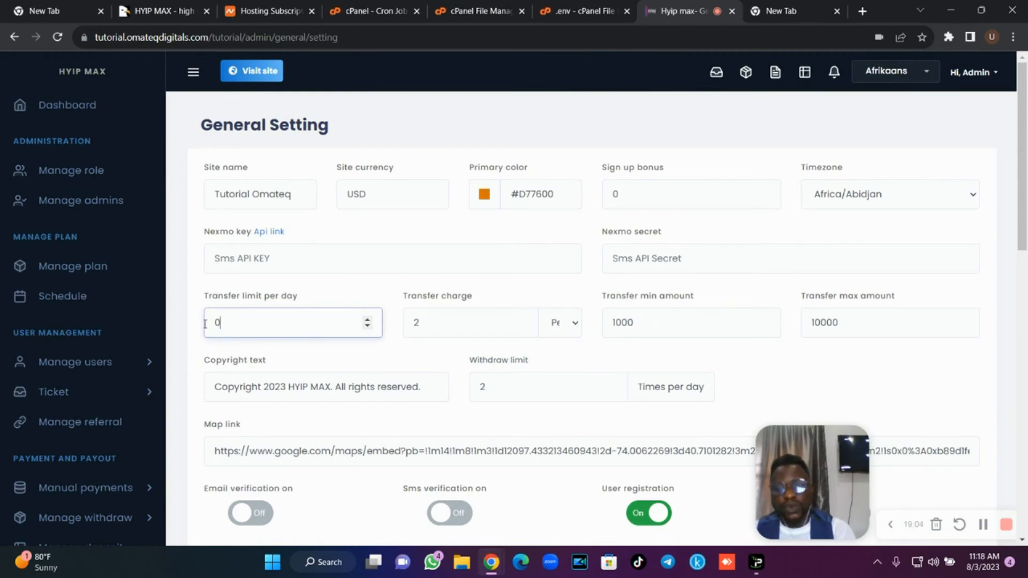
key(Tab)
text(0)
key(Tab)
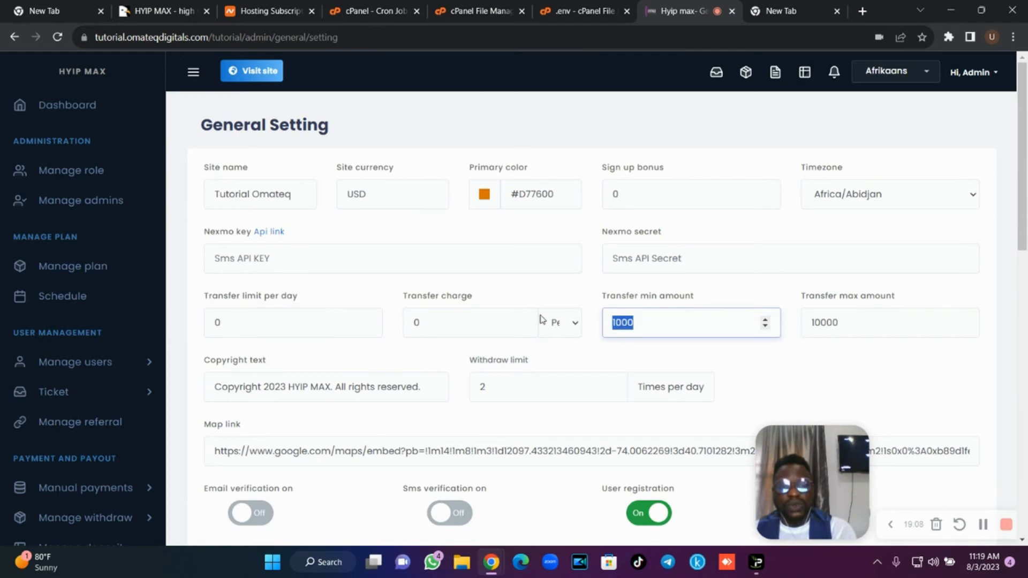
text(0)
click(824, 323)
double_click(820, 322)
text(0)
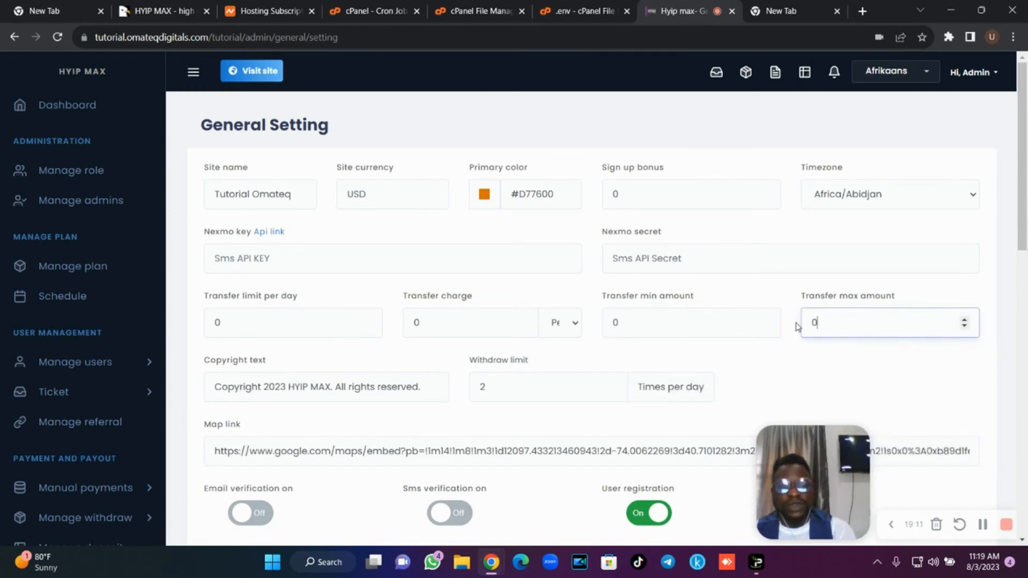
double_click(667, 323)
text(2)
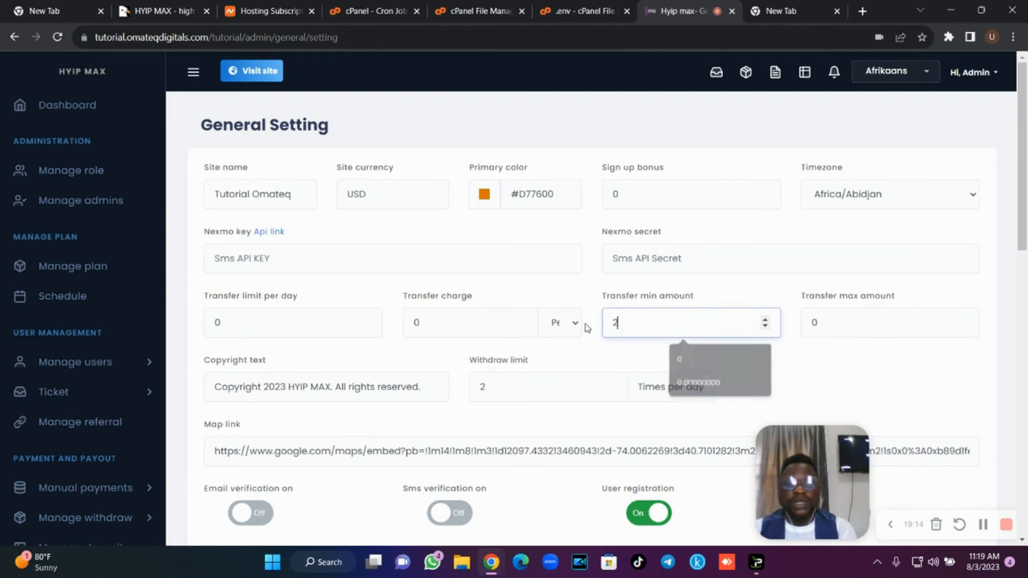
key(Tab)
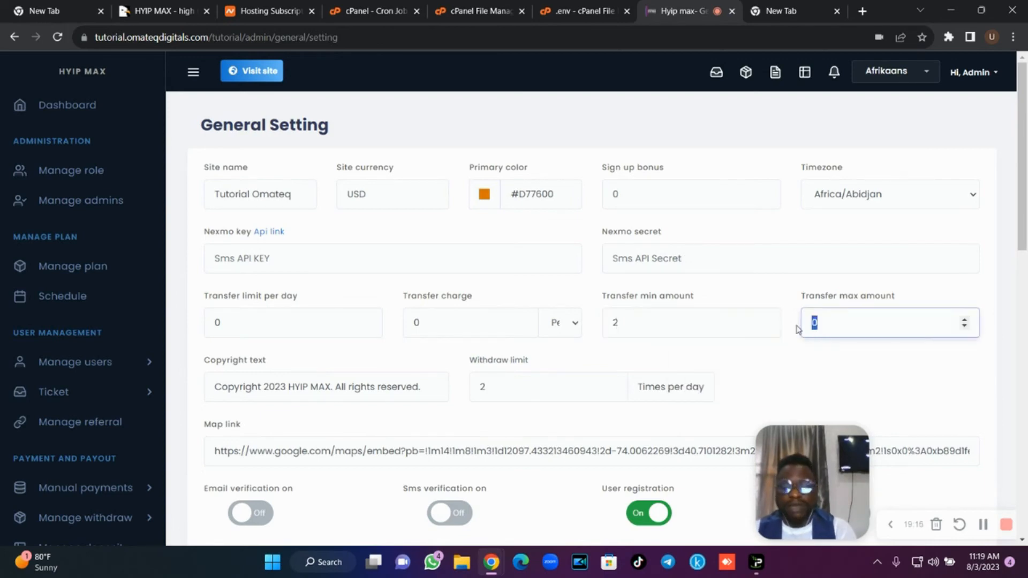
text(1000000)
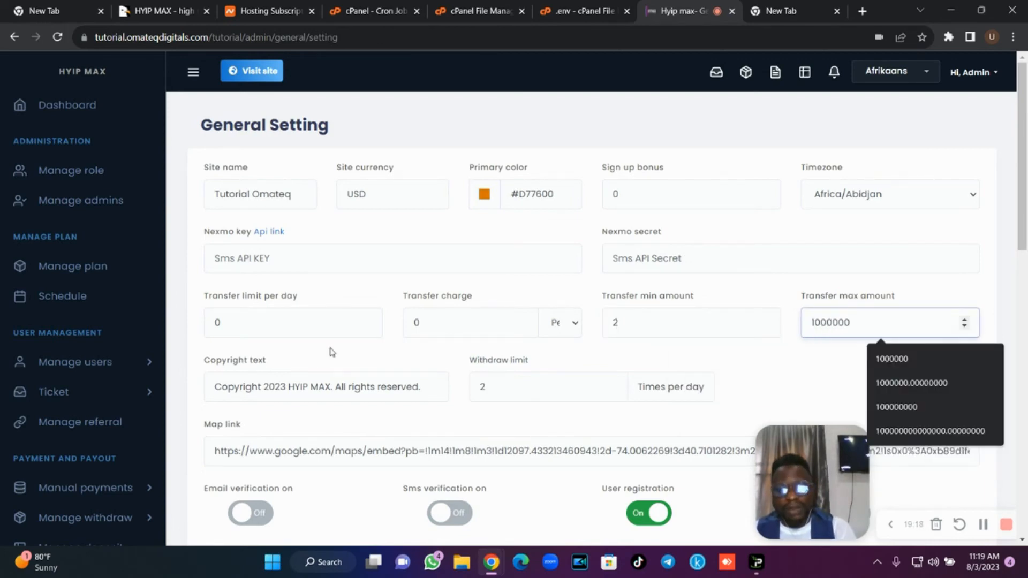
Change the copyright name to 'Totorial' and set the withdraw limit to 100.
drag(293, 389, 330, 392)
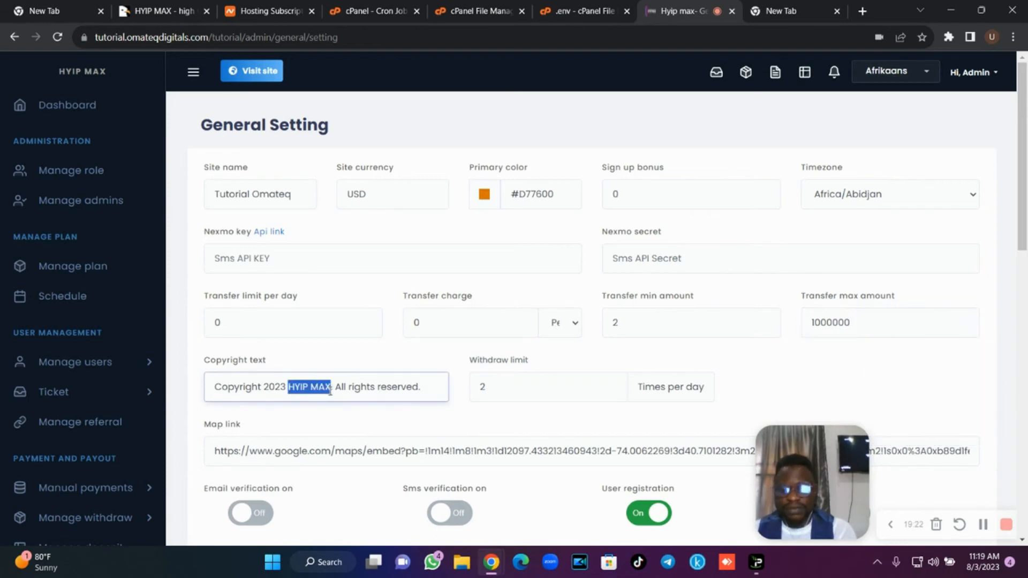
text(Tutoria)
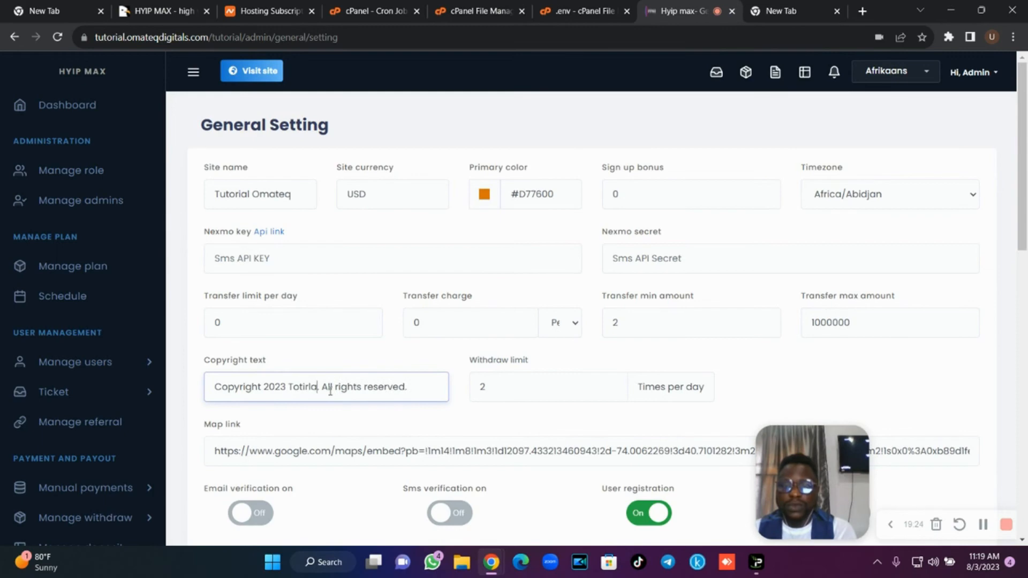
key(BackSpace)
key(BackSpace)
key(BackSpace)
key(BackSpace)
text(ria)
key(BackSpace)
key(BackSpace)
key(BackSpace)
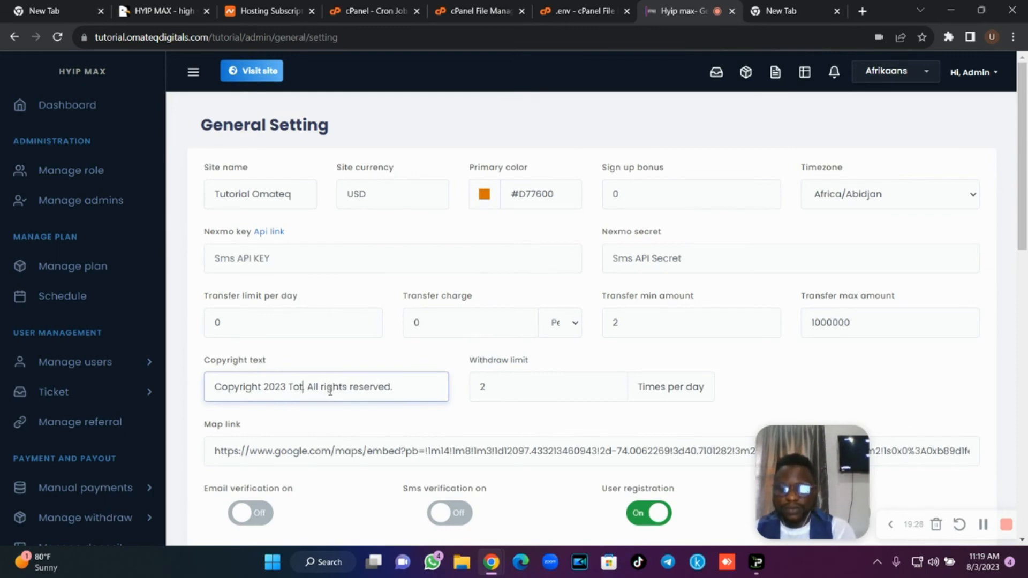
text(orial .)
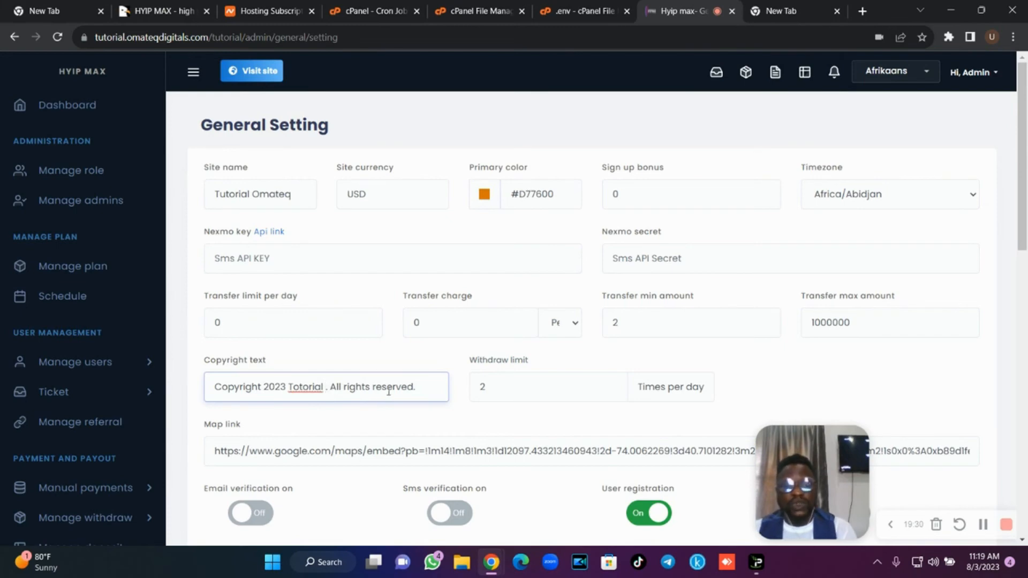
double_click(481, 388)
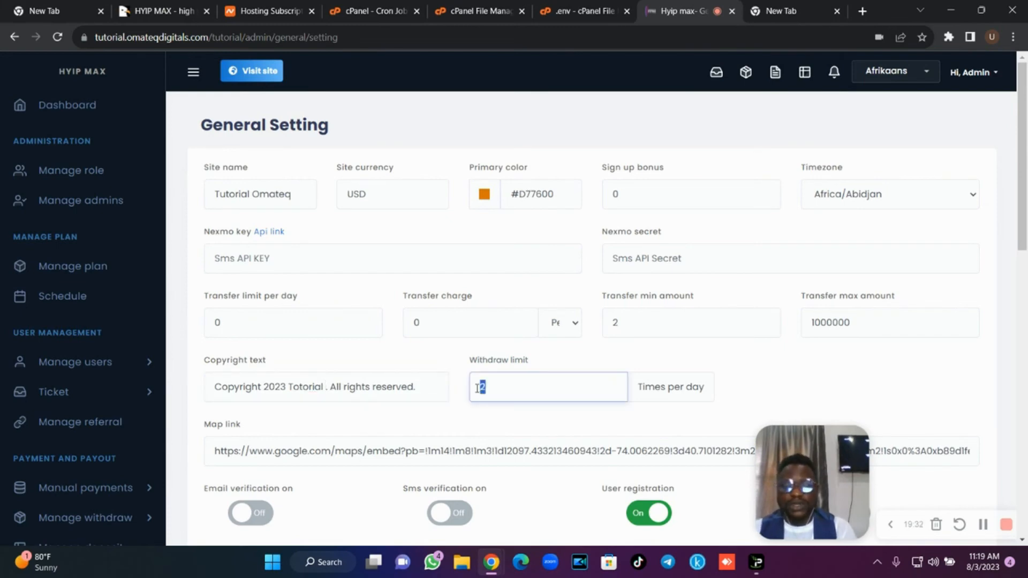
text(100)
click(811, 373)
Enable email verification, keep user KYC off, and scroll down to the login and background image fields.
scroll(1026, 288, down, 3)
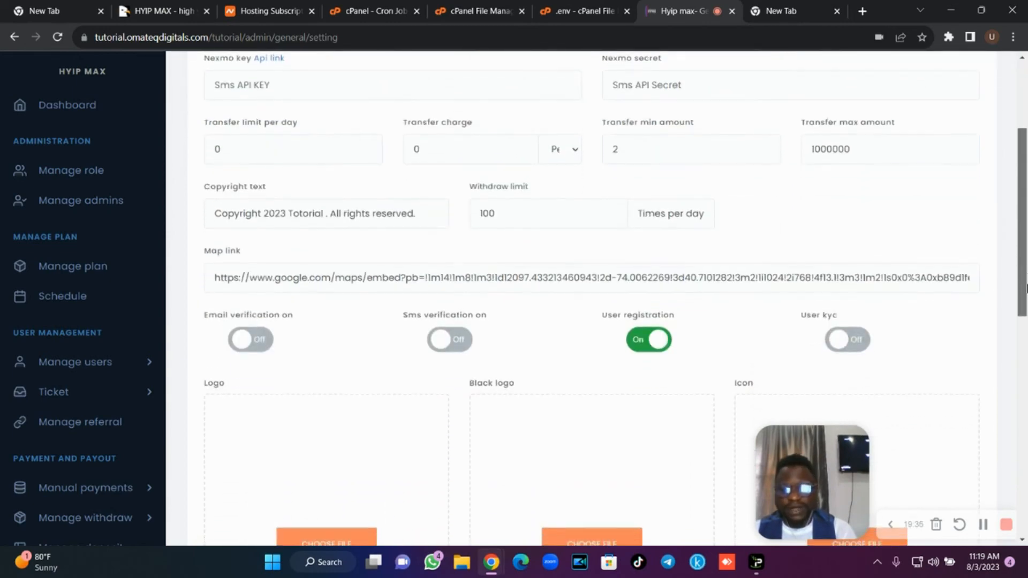
click(266, 342)
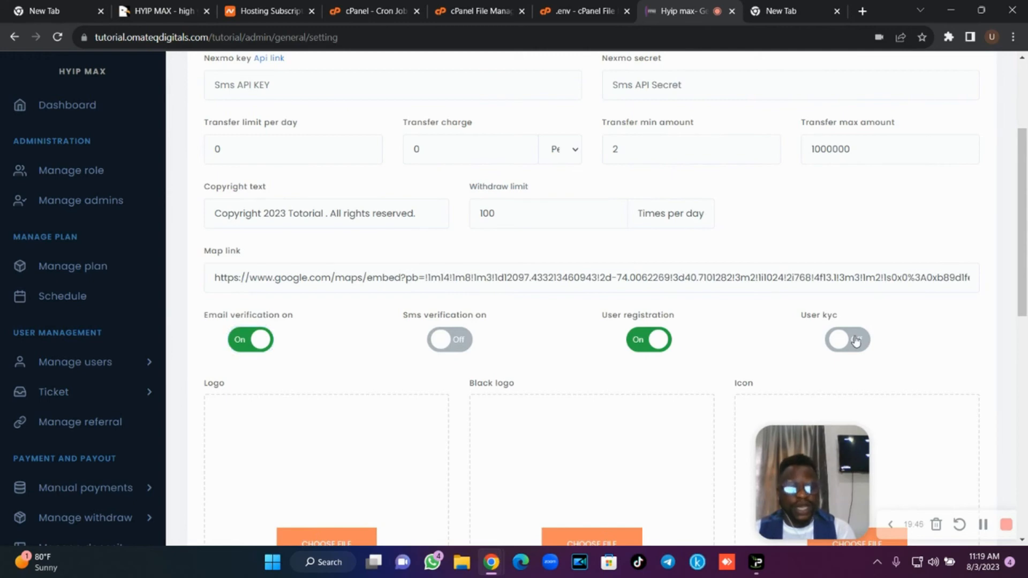
click(856, 341)
click(856, 341)
scroll(1025, 261, down, 3)
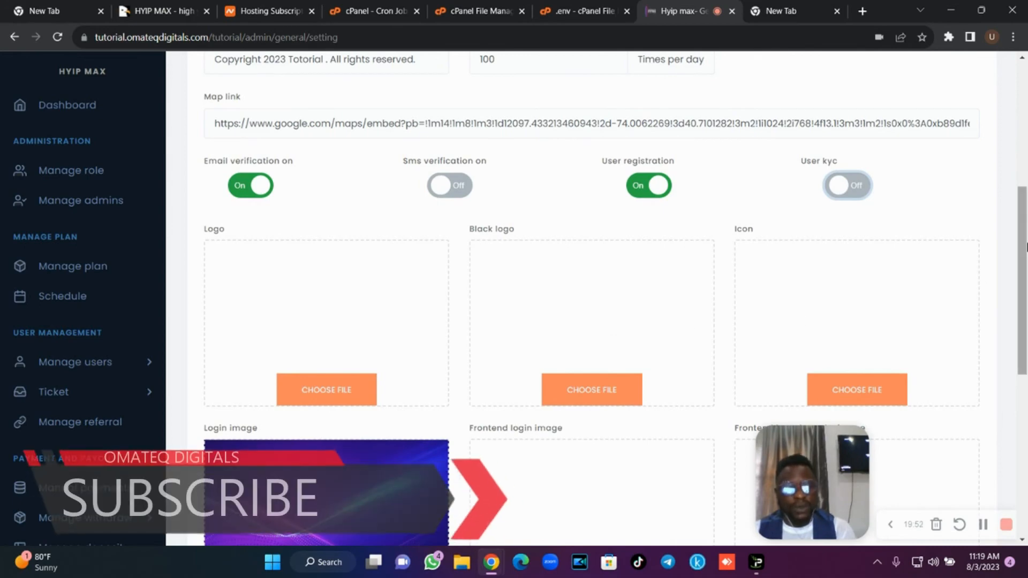
scroll(1021, 317, down, 3)
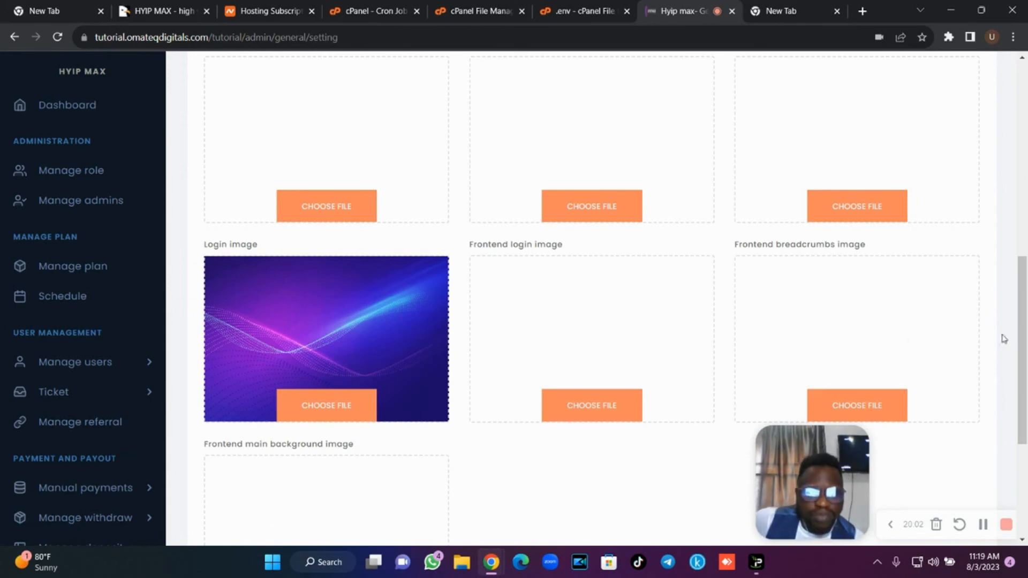
drag(1023, 340, 1026, 416)
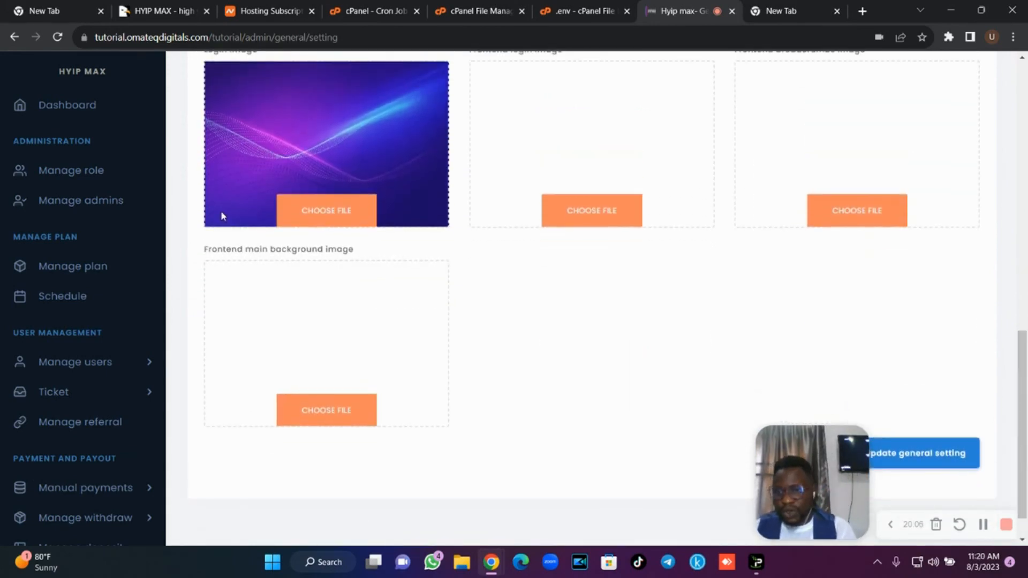
drag(164, 199, 168, 394)
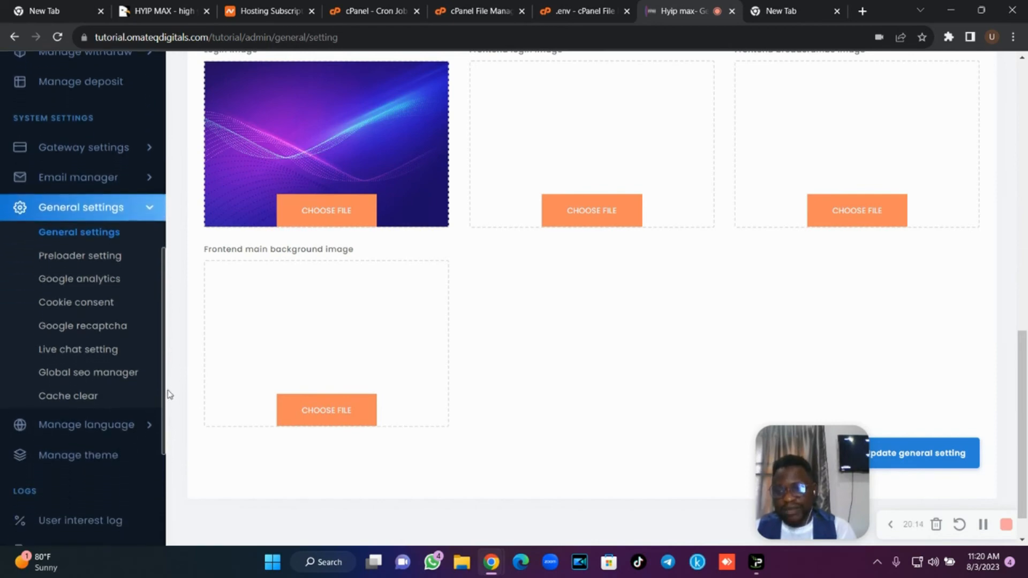
Preview the Gold Theme, close it, and expand the Frontend section in the sidebar.
click(138, 217)
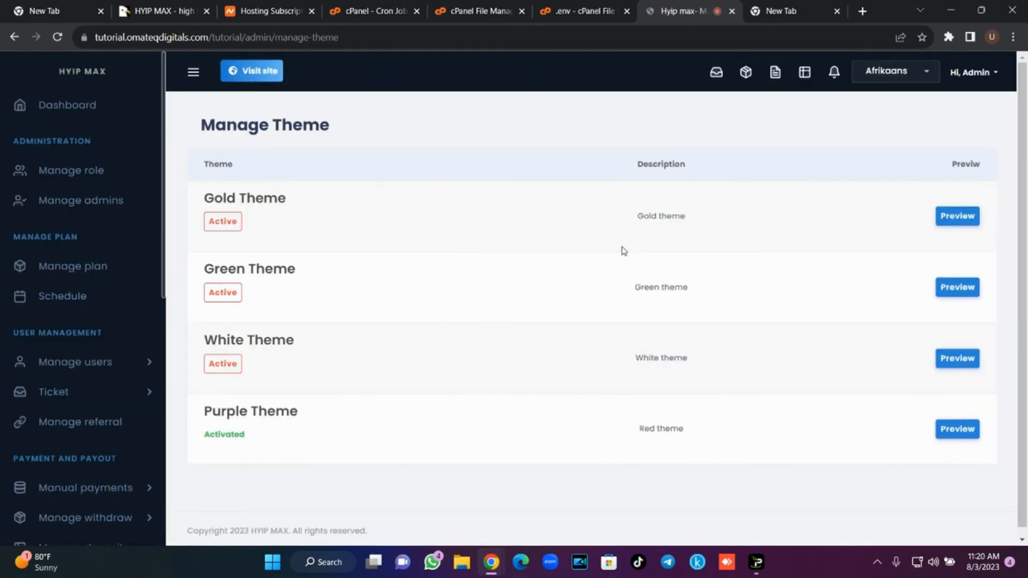
scroll(1026, 220, down, 1)
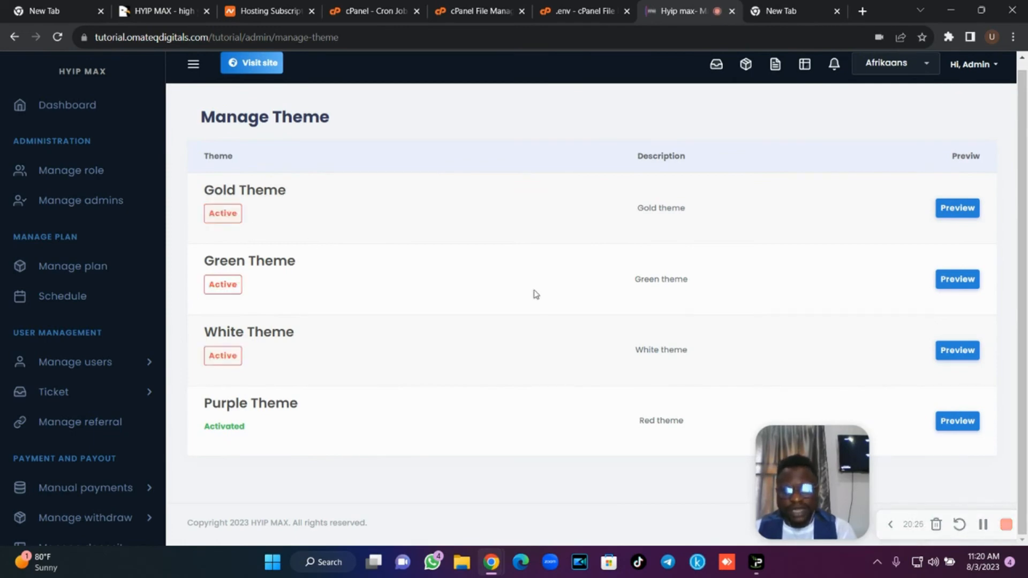
click(946, 213)
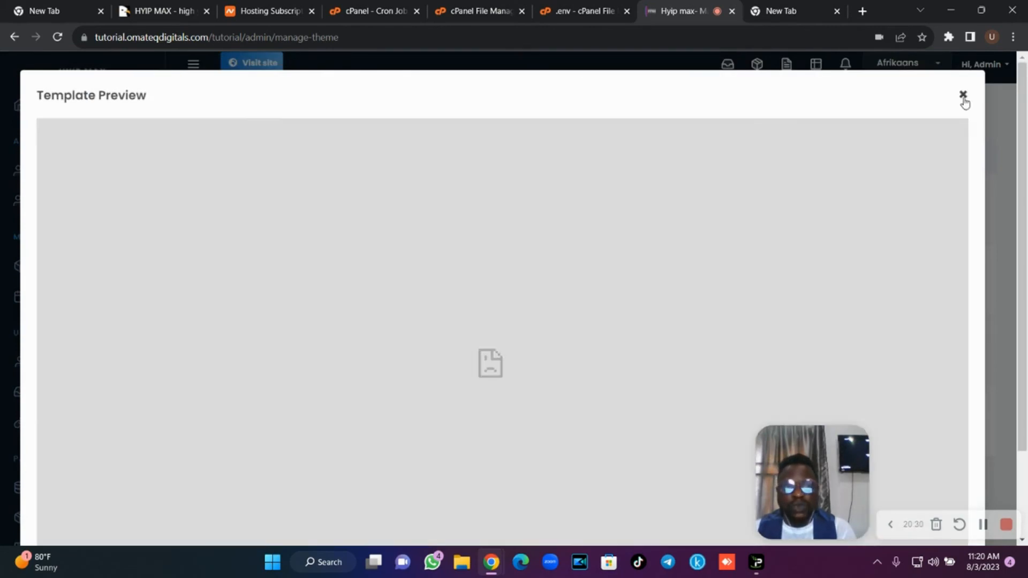
click(963, 96)
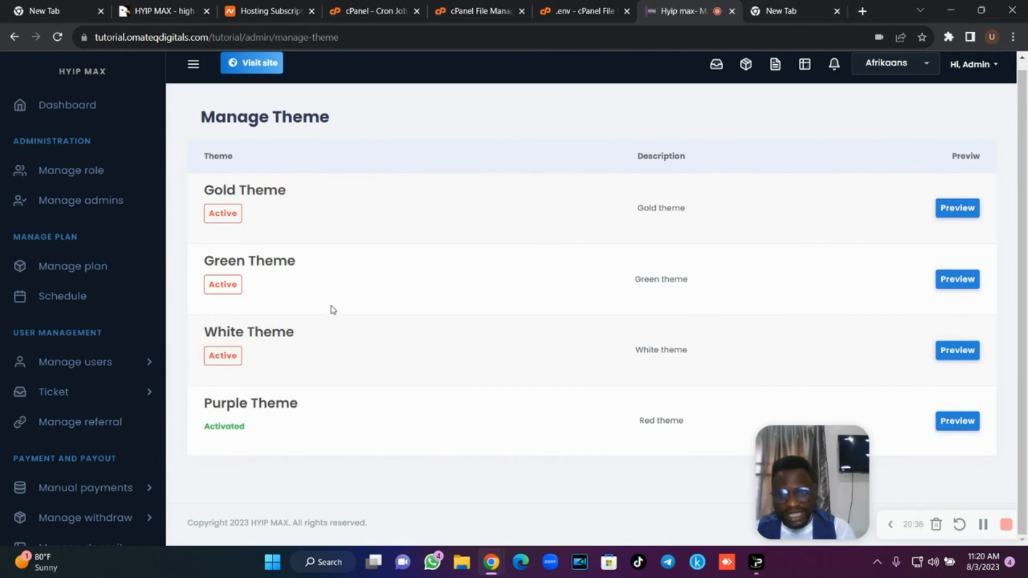
drag(161, 221, 160, 491)
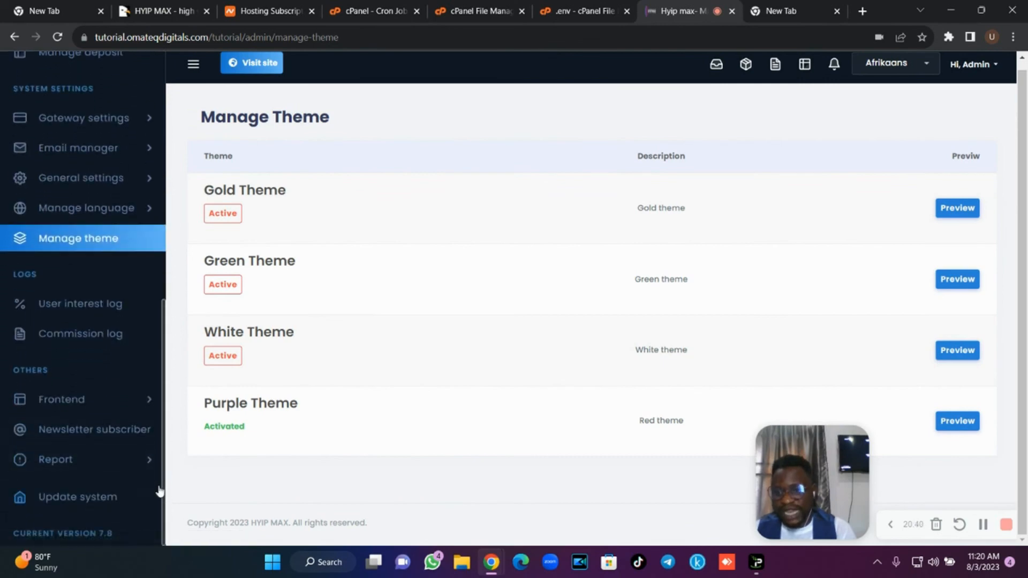
click(123, 409)
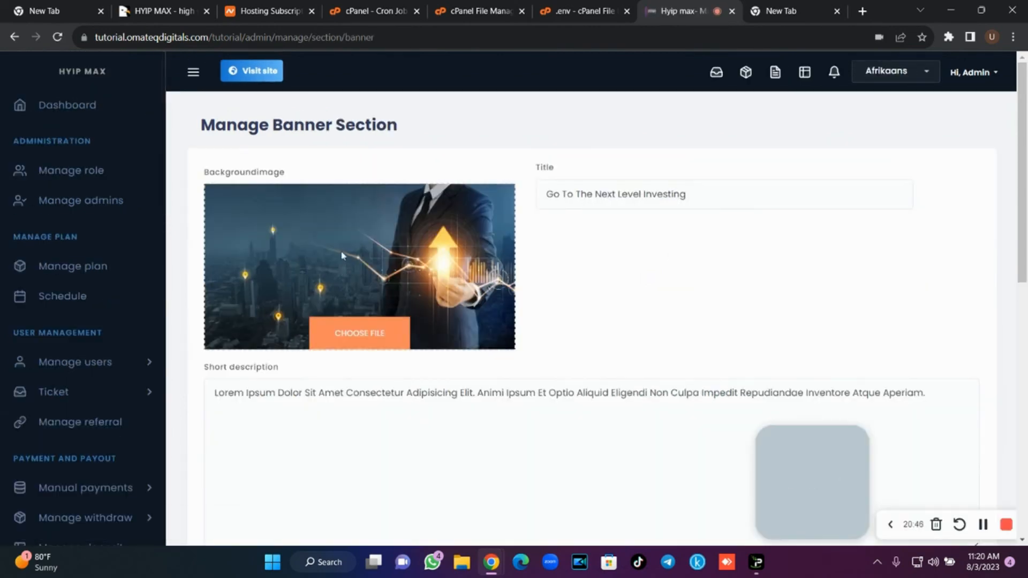
click(818, 5)
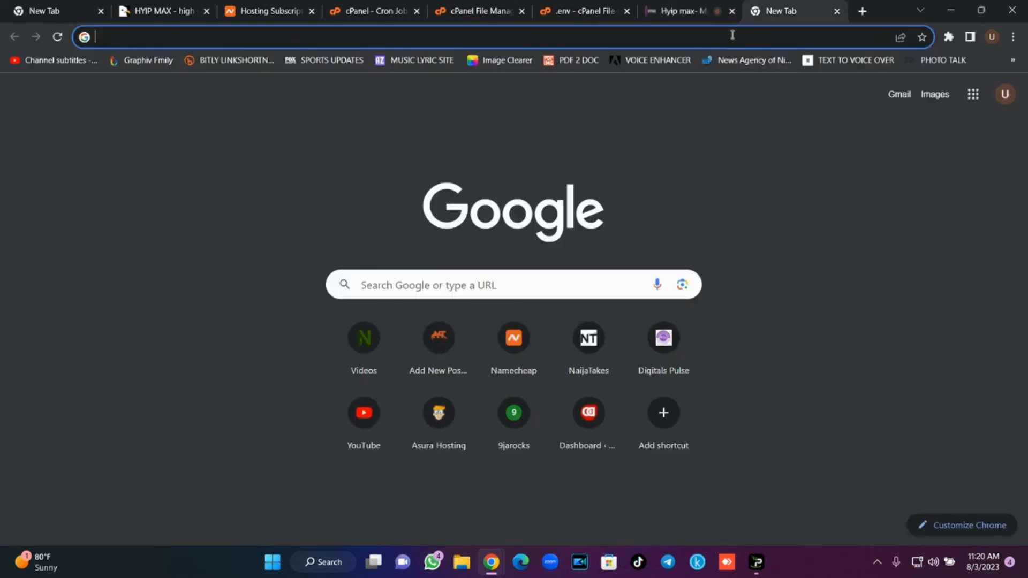
Load tutorial.omateqdigitals.com/tutorial/ in the new tab.
click(731, 35)
text(tut)
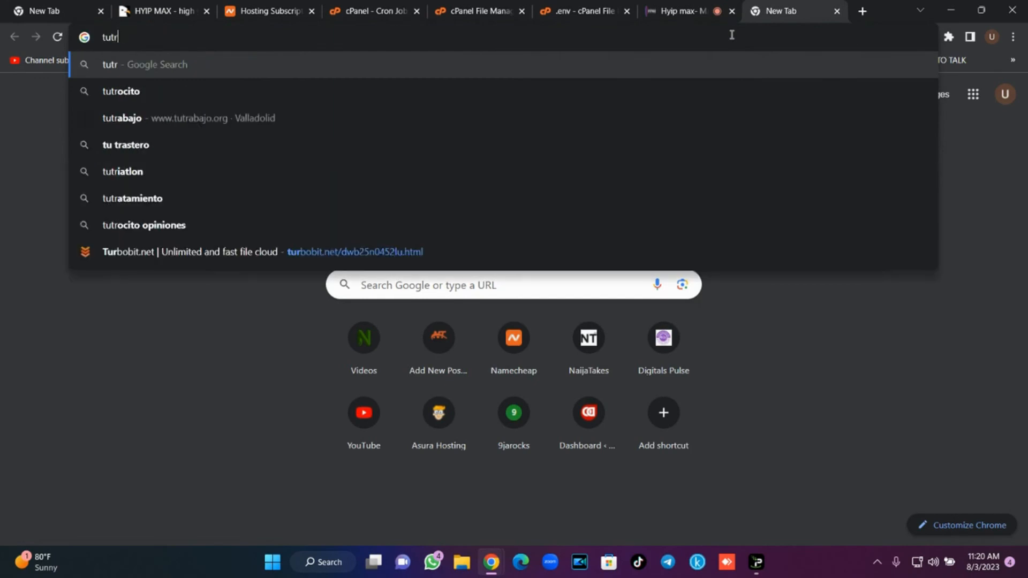
key(BackSpace)
text(t)
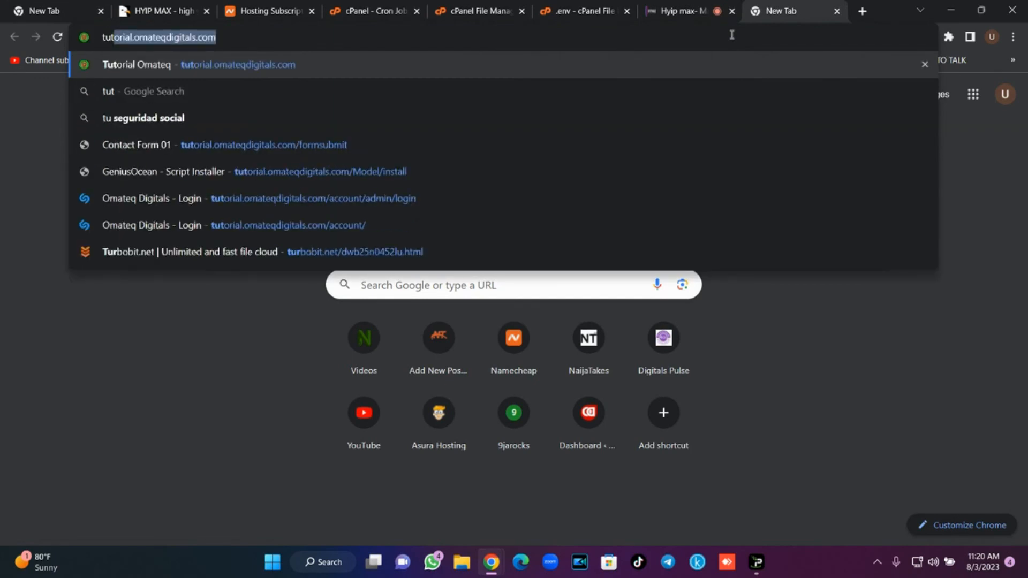
key(Right)
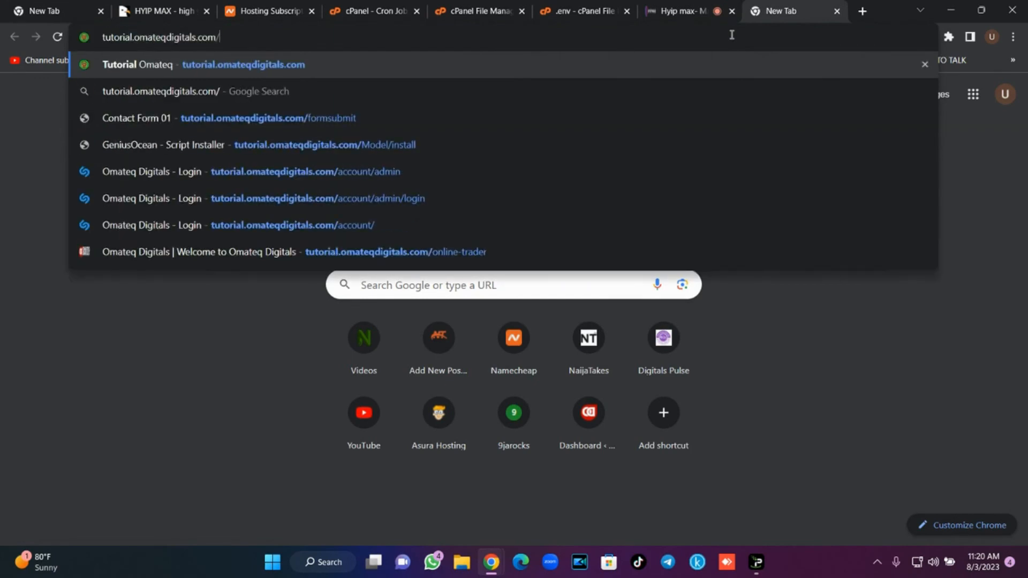
text(tu)
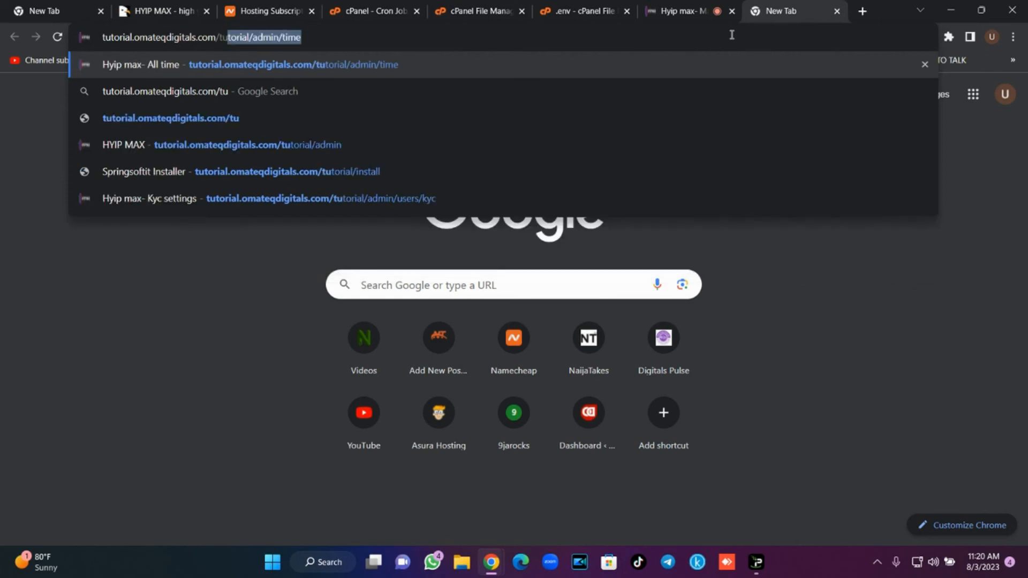
key(Right)
key(BackSpace)
key(BackSpace)
key(BackSpace)
key(BackSpace)
key(BackSpace)
key(BackSpace)
key(BackSpace)
key(BackSpace)
key(BackSpace)
key(BackSpace)
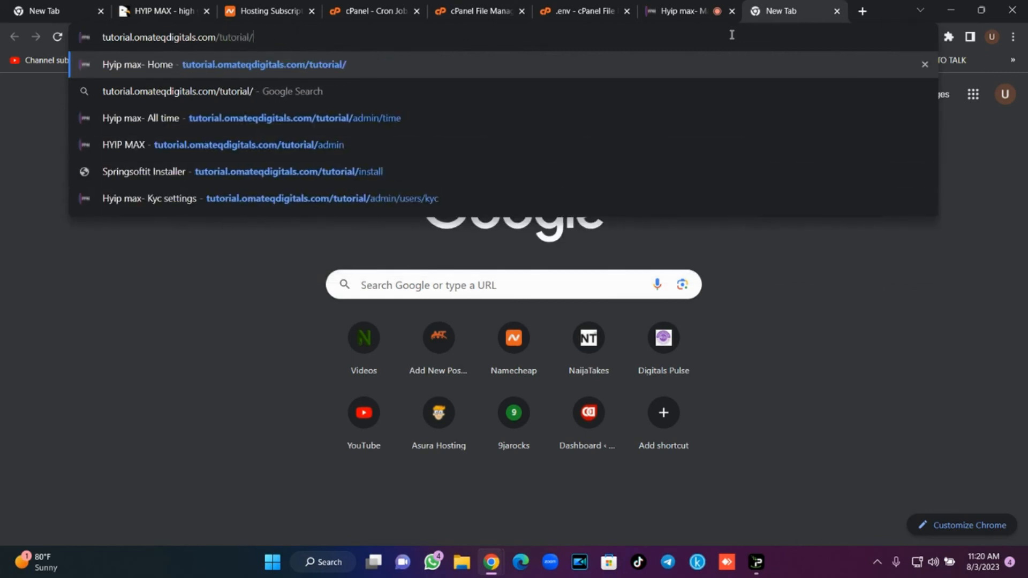
key(Return)
Check the public home page, dismiss the WhatsApp notification, and return to the admin banner settings.
click(666, 7)
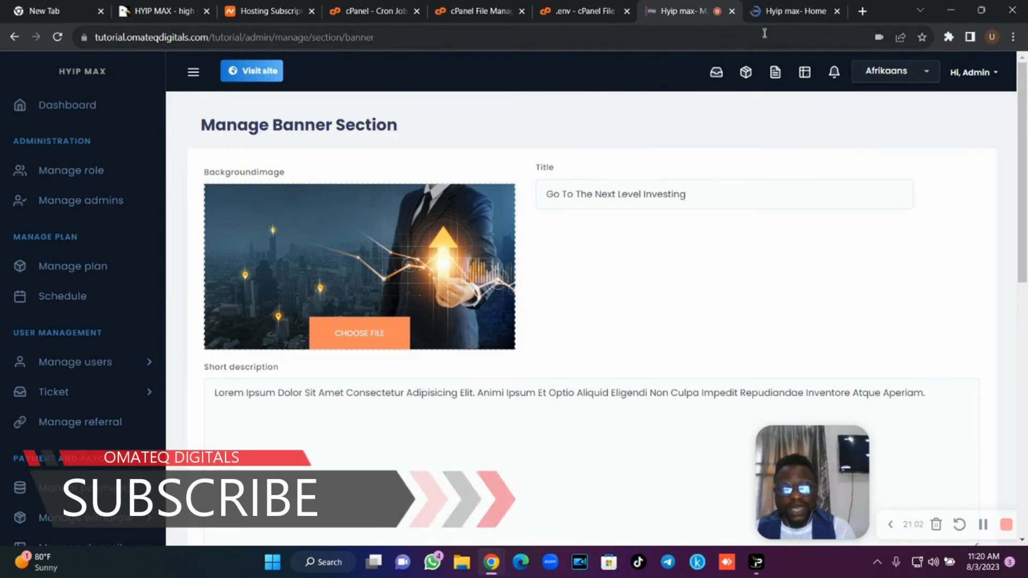
click(787, 11)
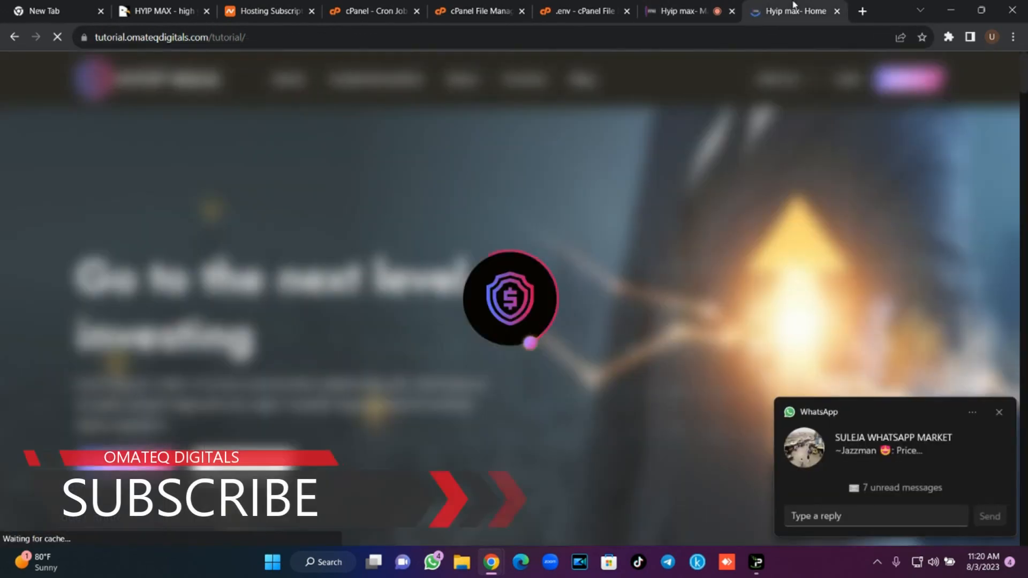
click(999, 413)
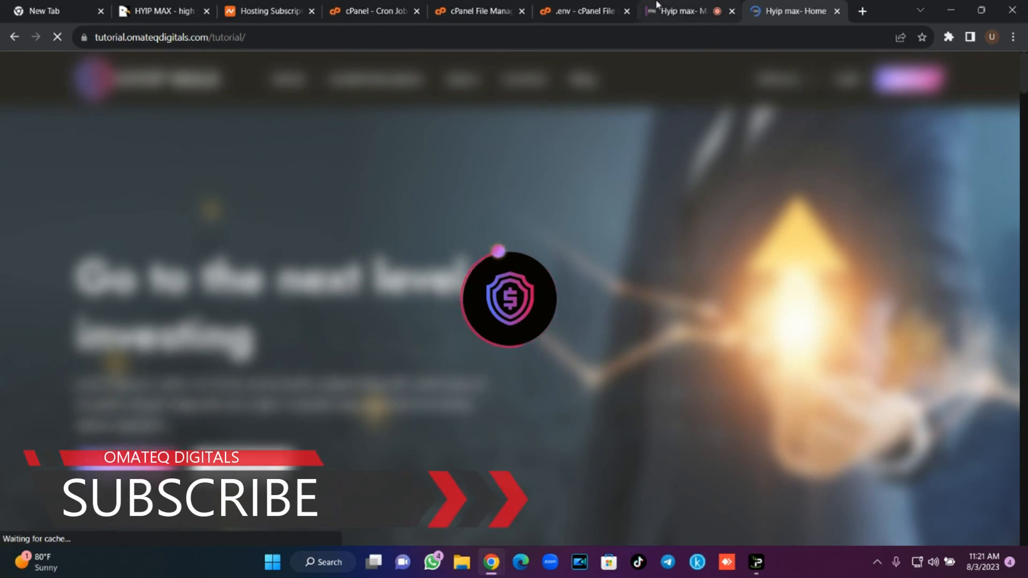
click(657, 4)
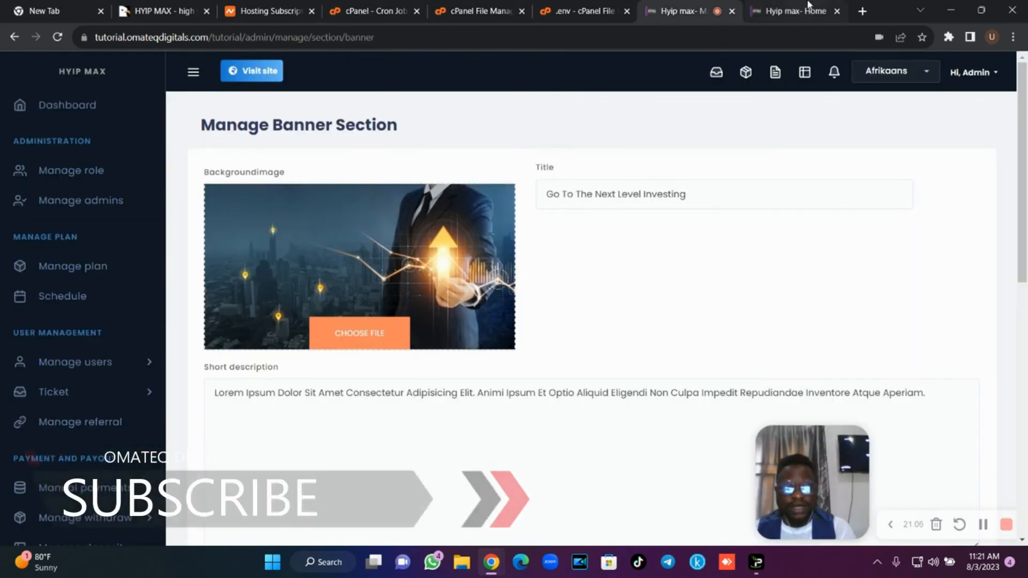
click(808, 4)
click(664, 5)
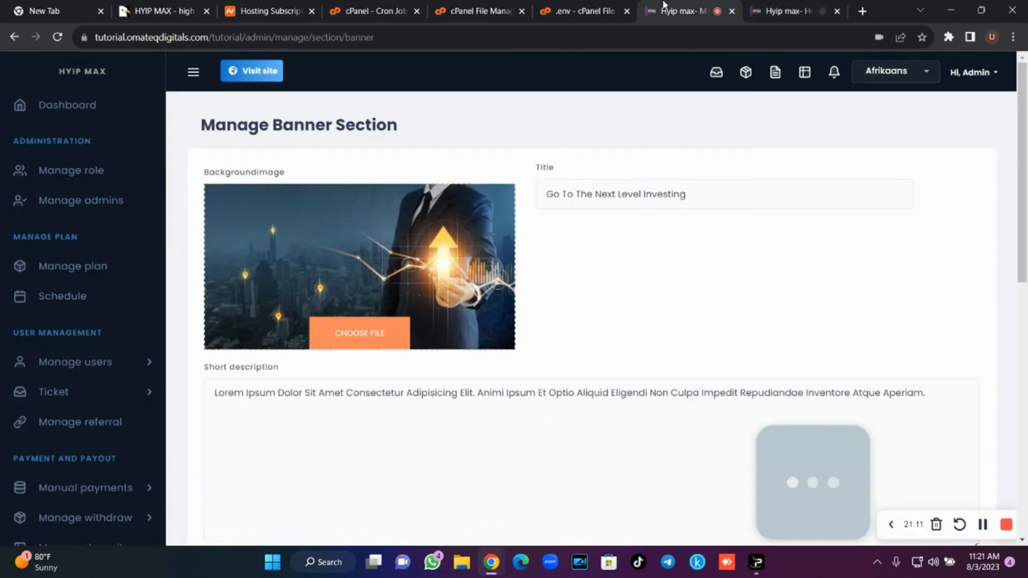
Choose a group photo from Downloads as the banner background image.
click(419, 316)
click(668, 236)
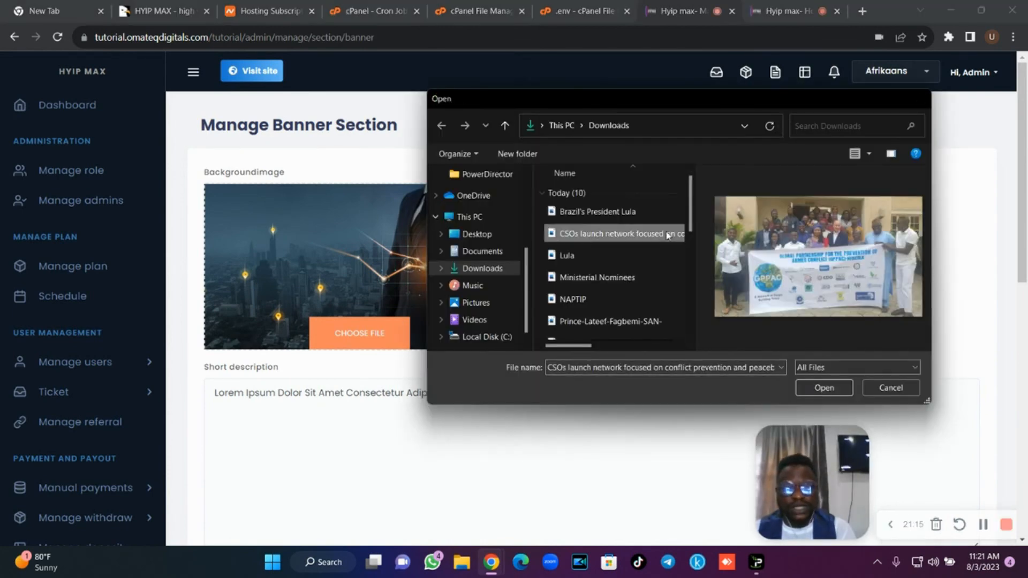
double_click(669, 235)
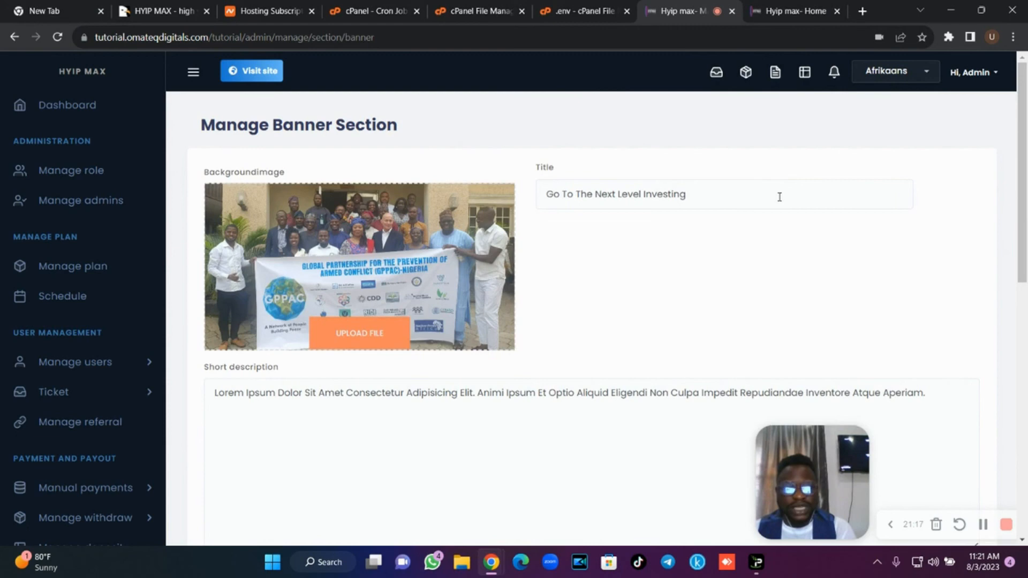
click(791, 12)
click(673, 10)
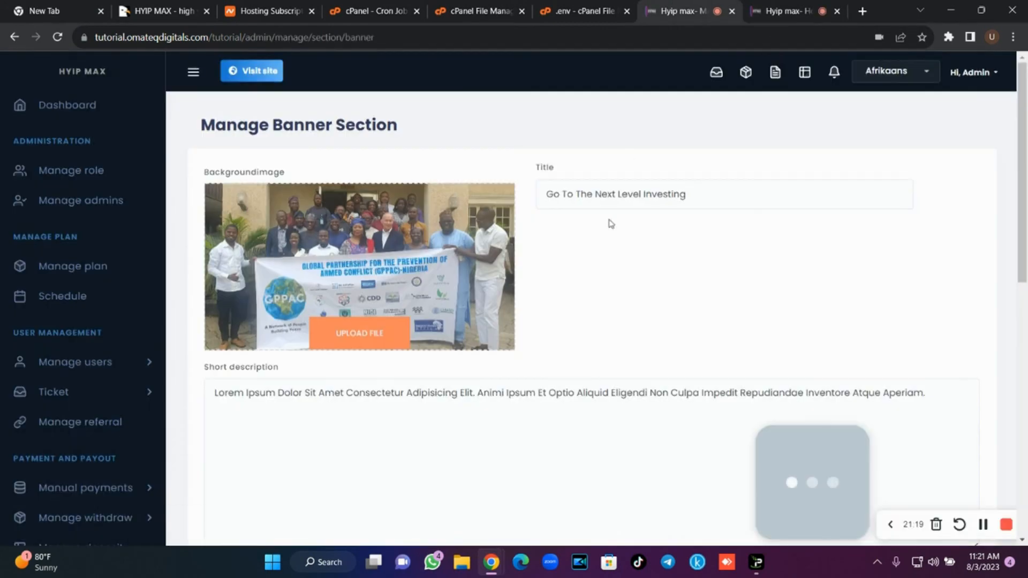
Replace it with the photo of a man in blue beside a uniformed officer.
click(359, 338)
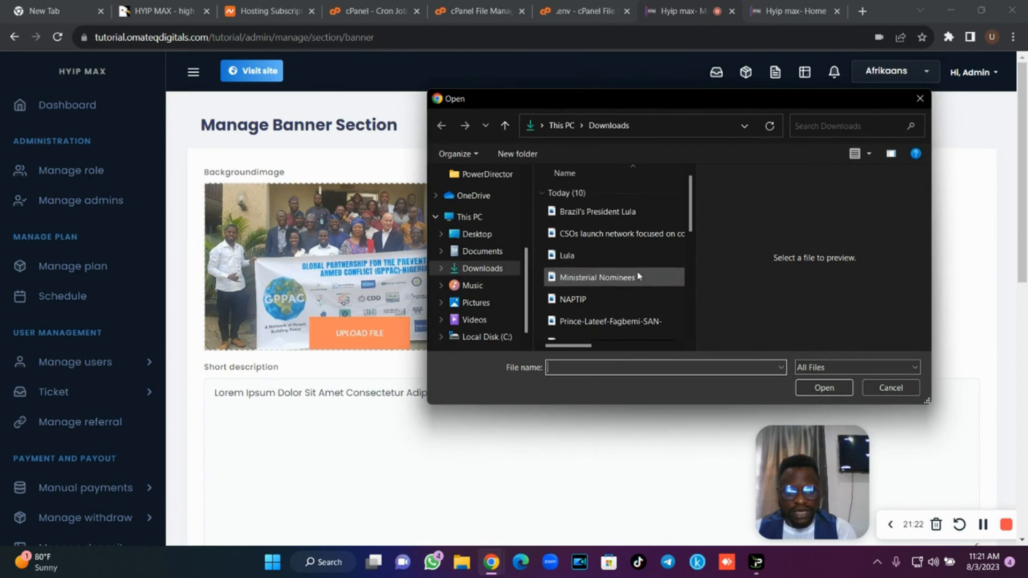
click(637, 276)
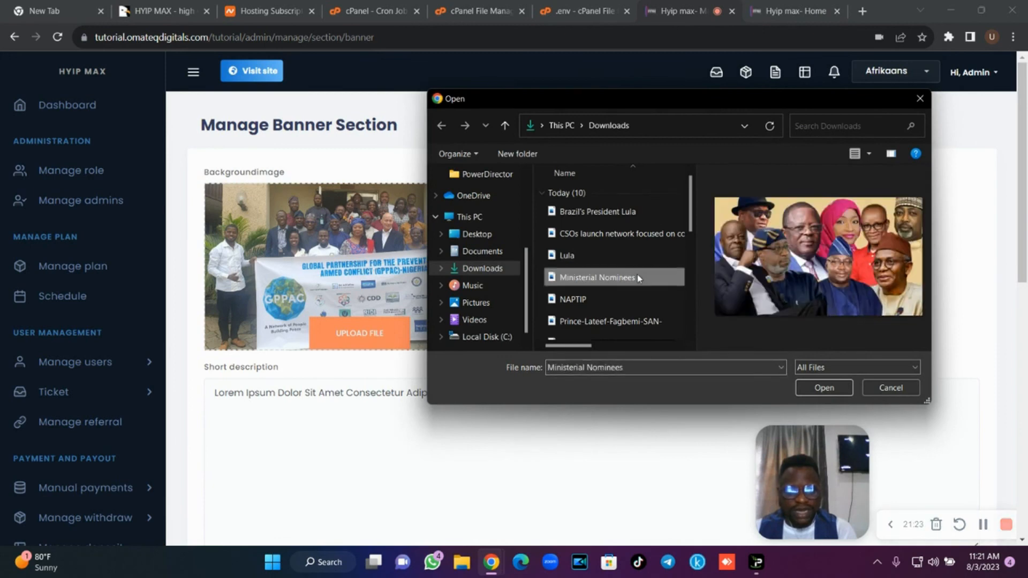
click(614, 320)
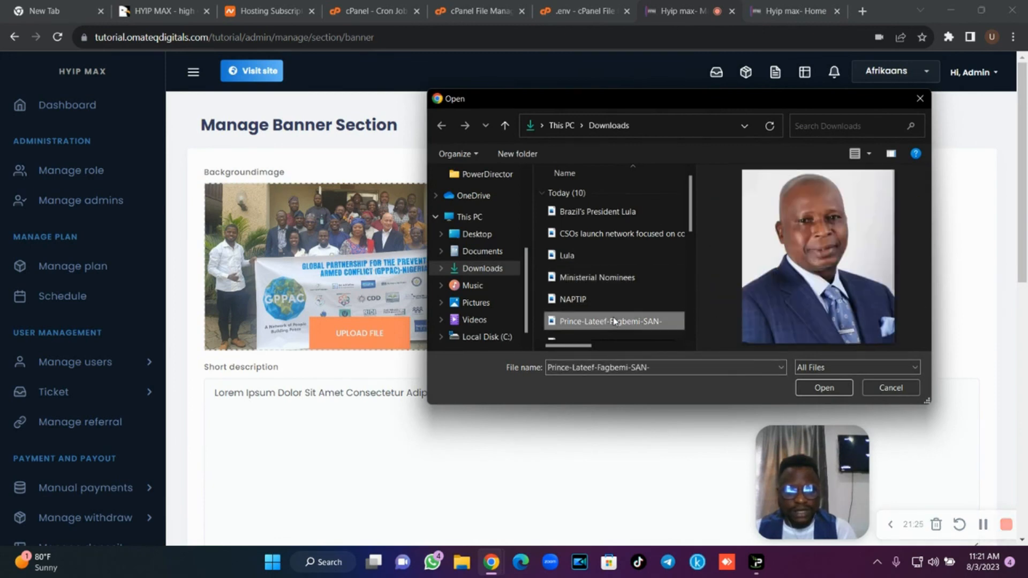
key(Down)
key(Down)
key(Down)
key(Down)
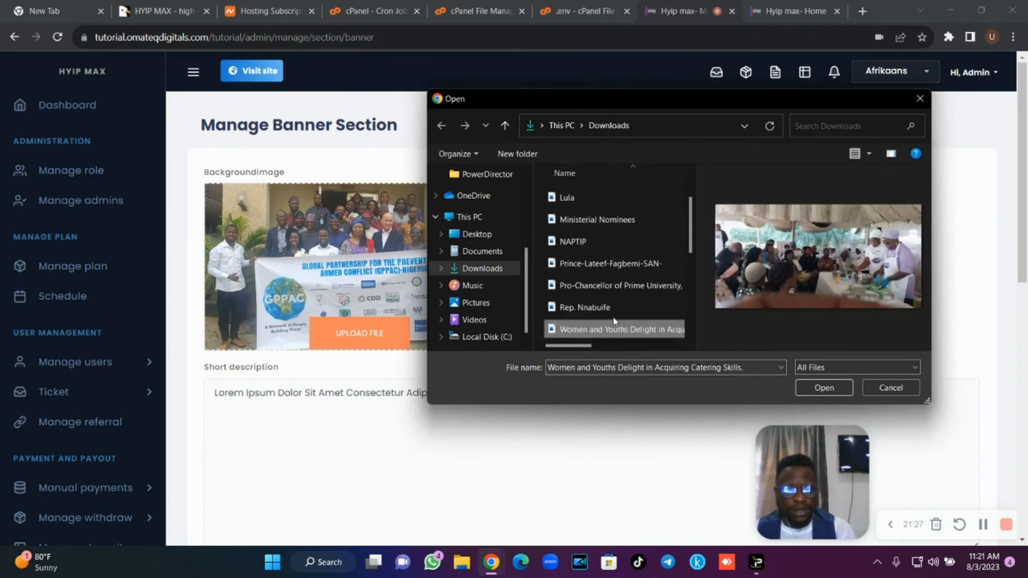
key(Down)
key(Up)
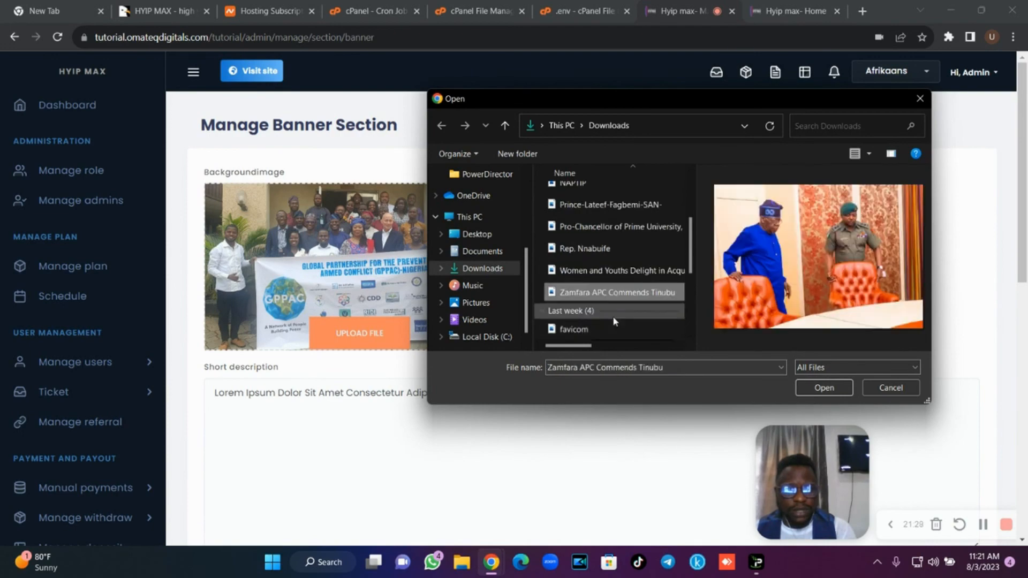
key(Return)
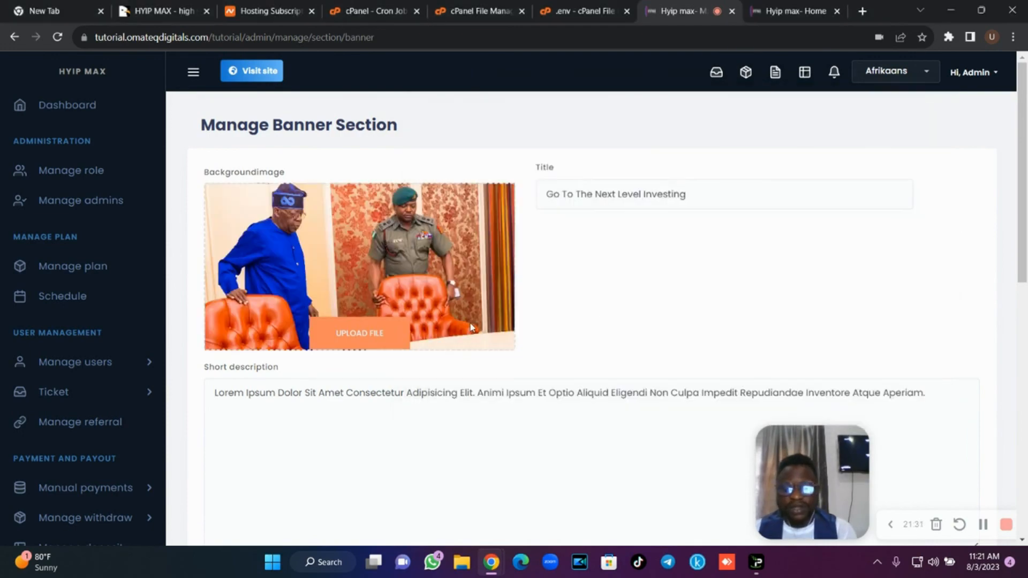
scroll(949, 235, down, 7)
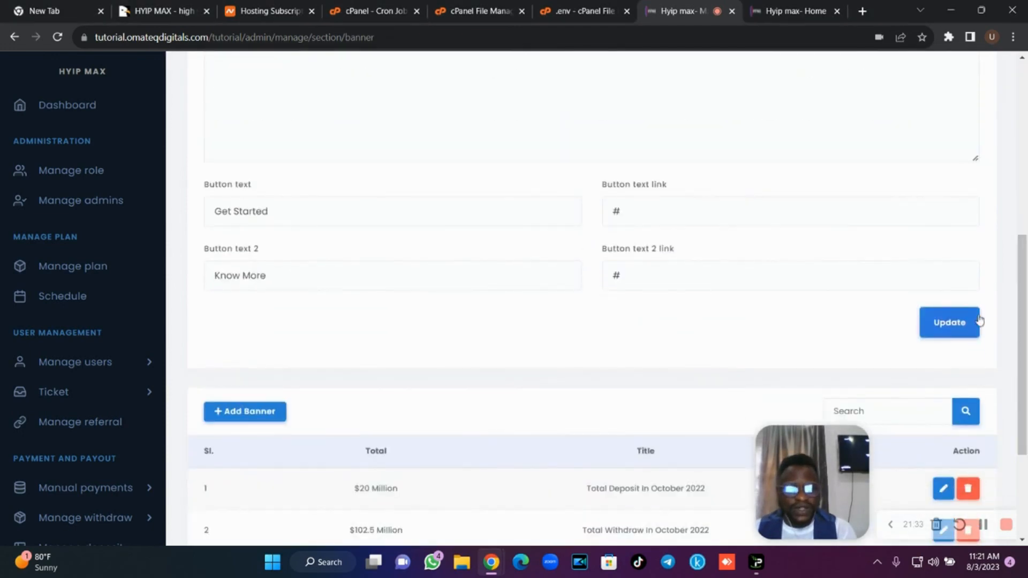
Save the banner section and reload the public homepage.
click(963, 332)
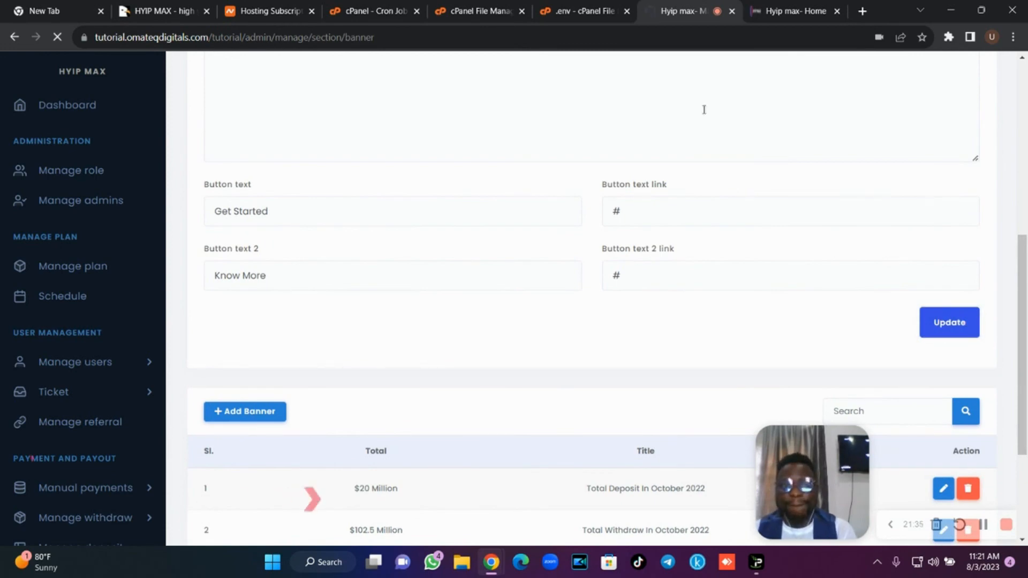
click(781, 11)
click(57, 38)
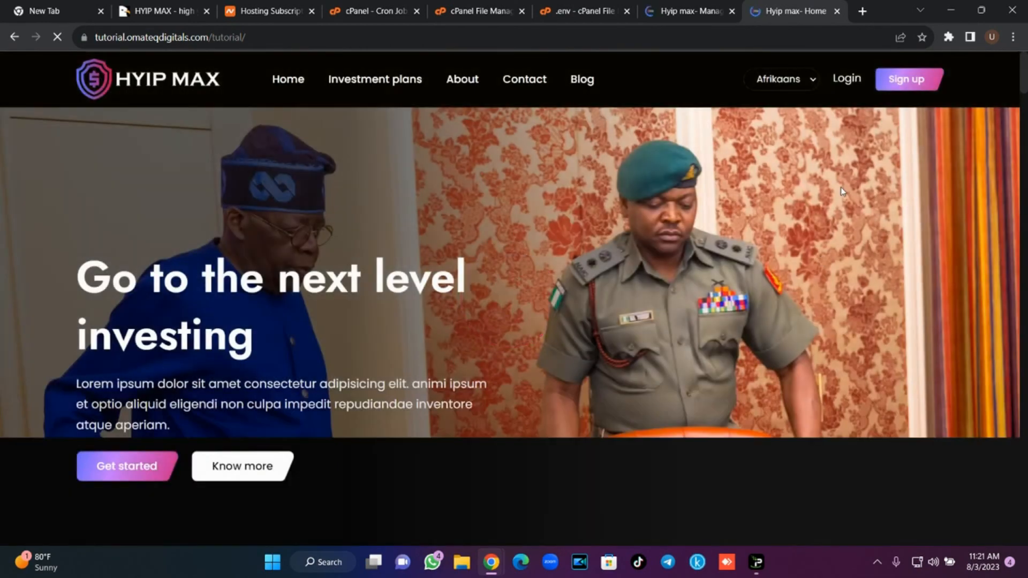
Verify the new photo appears behind the homepage headline, then return to the admin panel.
scroll(304, 279, down, 5)
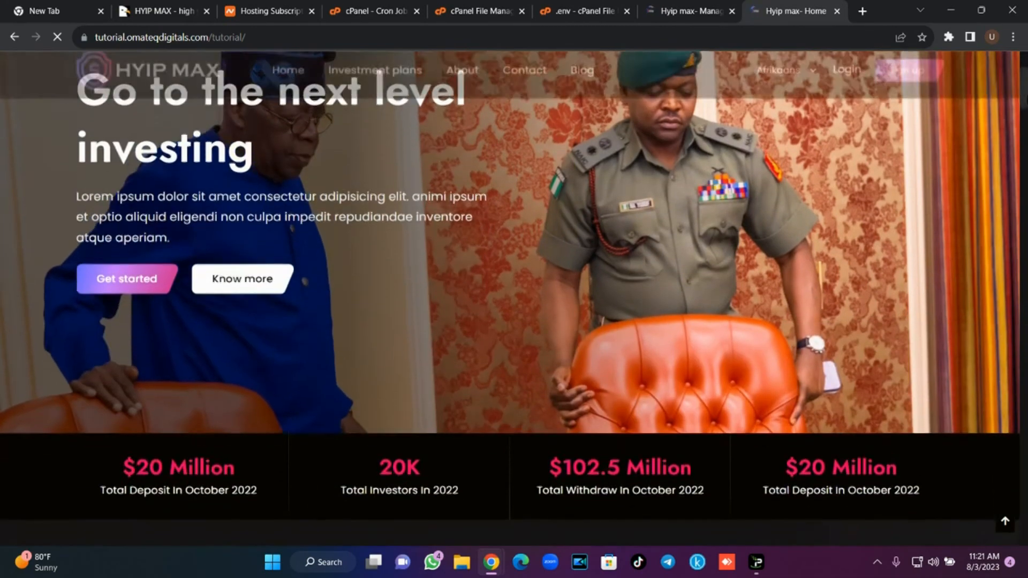
scroll(305, 209, up, 5)
scroll(514, 299, down, 5)
scroll(514, 300, up, 5)
scroll(601, 339, down, 5)
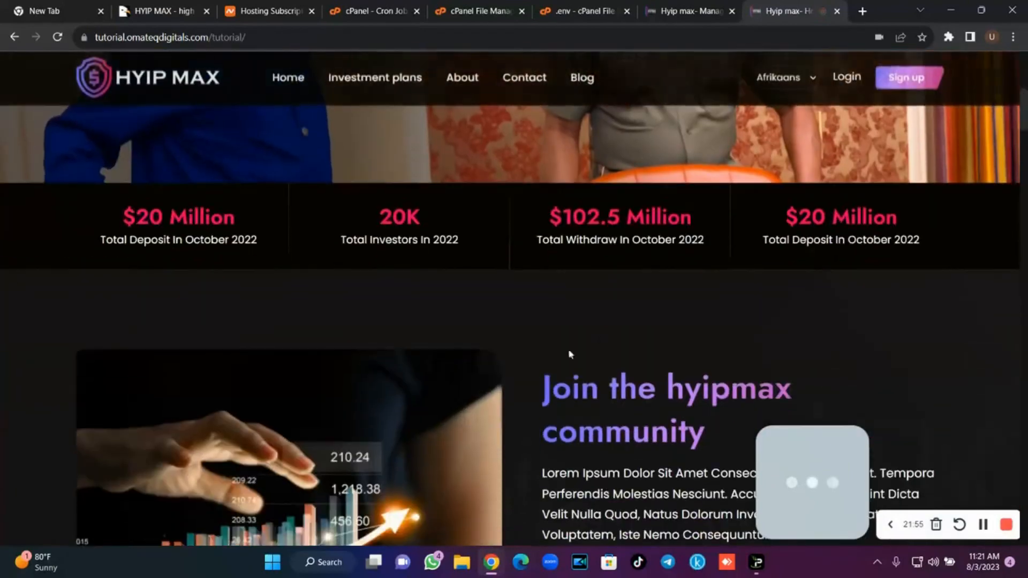
scroll(514, 300, up, 5)
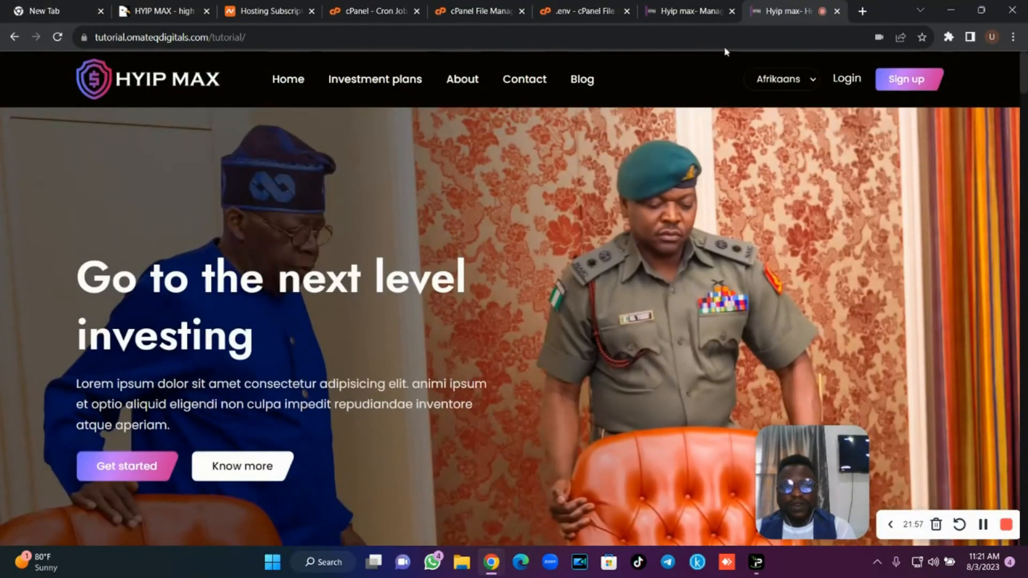
click(688, 11)
drag(163, 222, 177, 430)
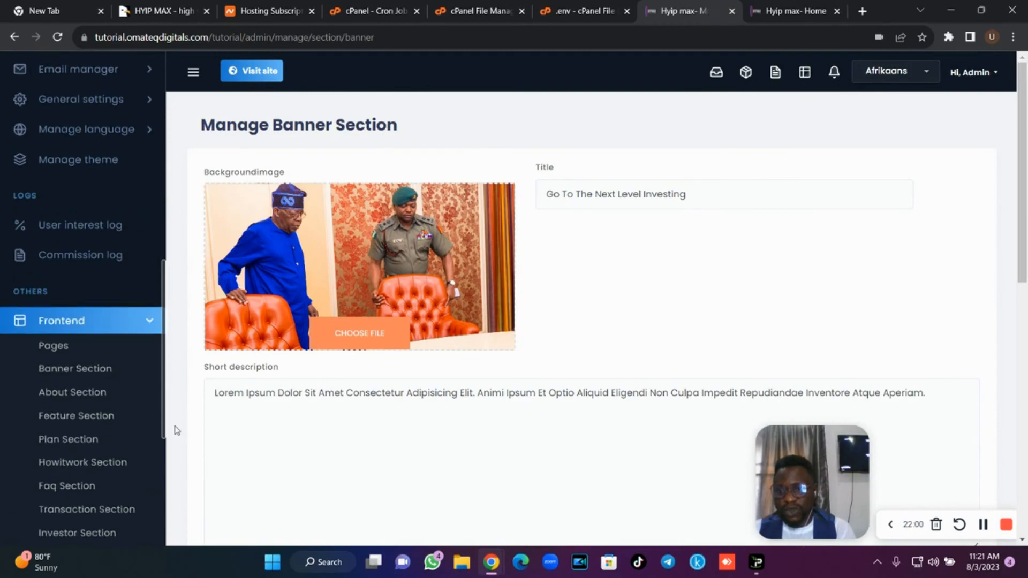
Open the Manage About Section page and compare it with the live homepage's About area.
click(105, 395)
click(766, 13)
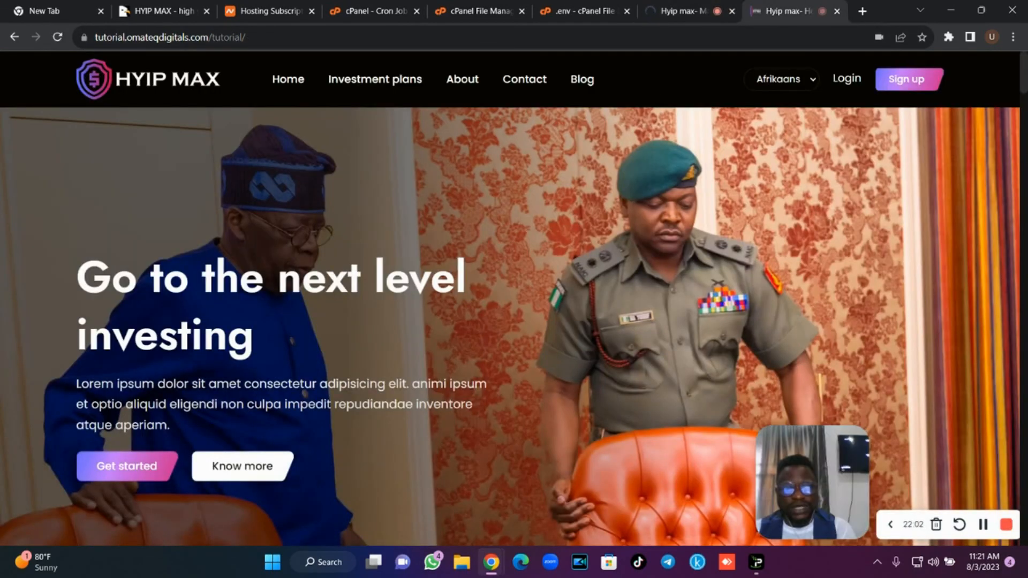
scroll(465, 388, down, 9)
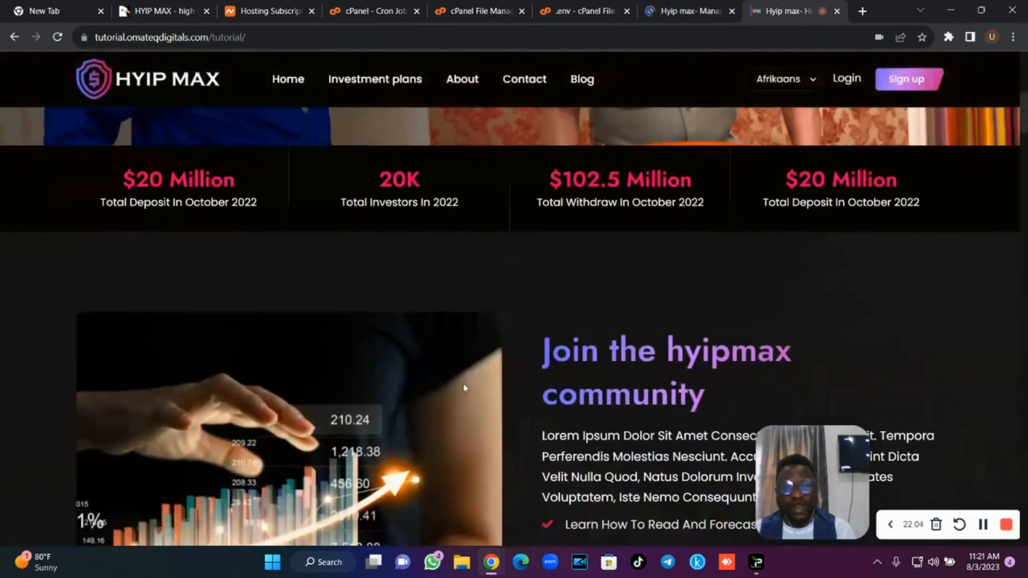
click(691, 11)
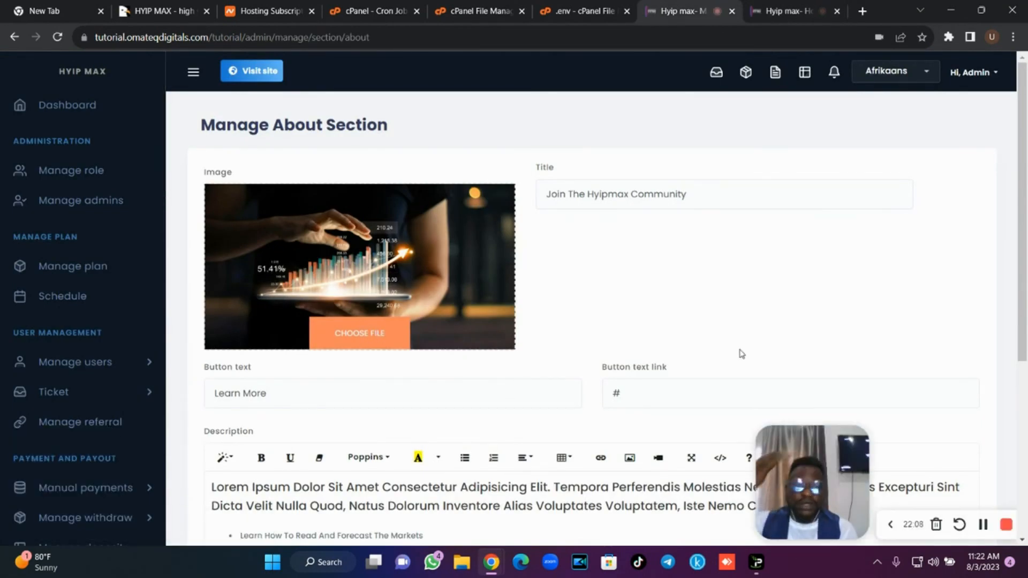
scroll(299, 299, down, 3)
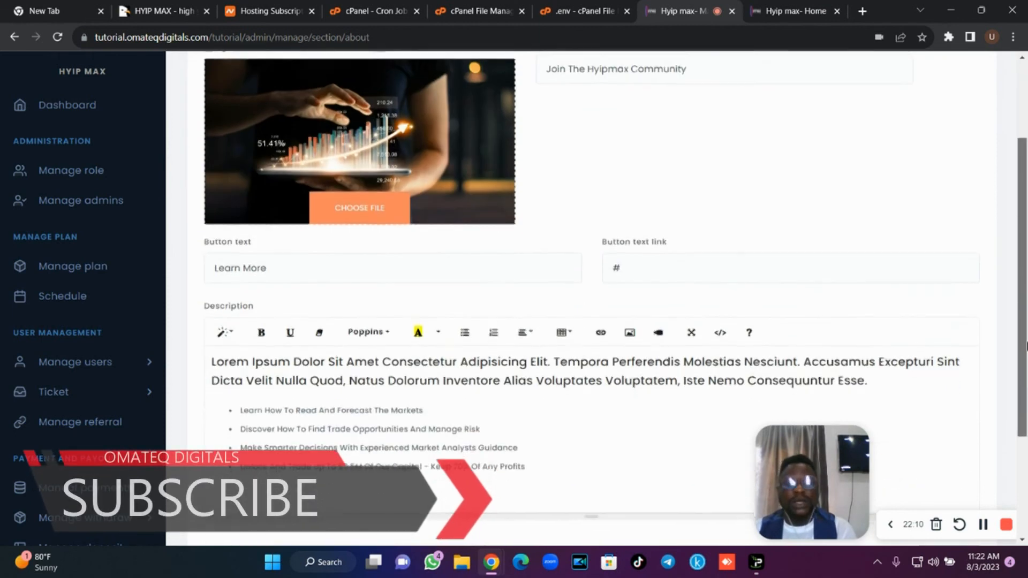
scroll(225, 247, up, 3)
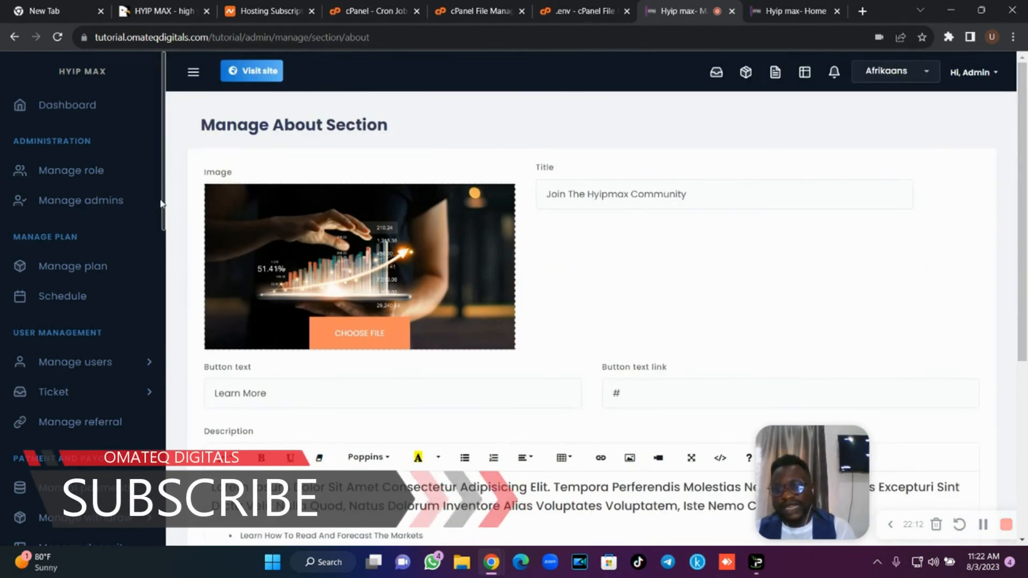
scroll(163, 214, down, 10)
drag(161, 270, 161, 360)
scroll(160, 359, down, 2)
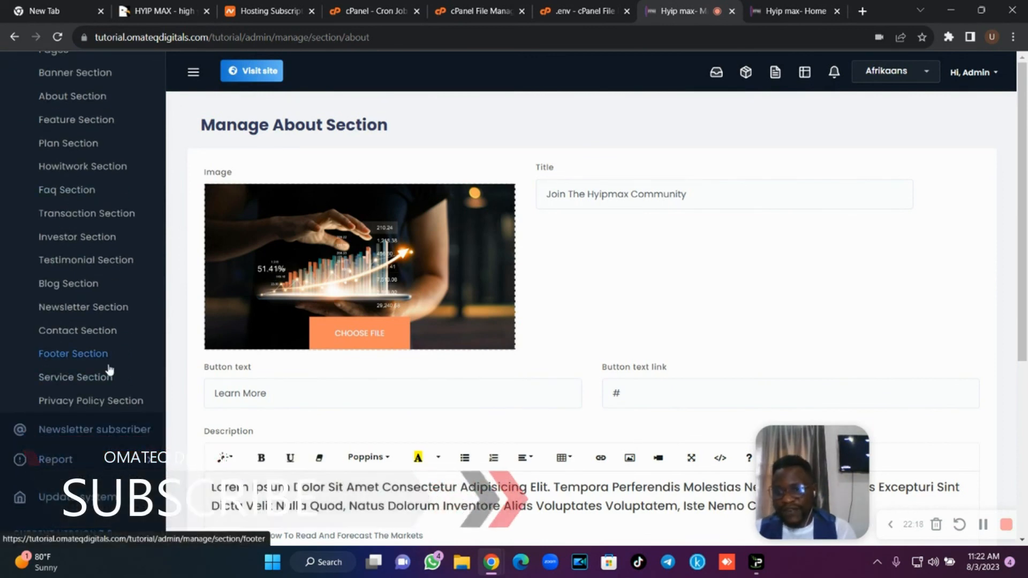
drag(1026, 282, 1026, 241)
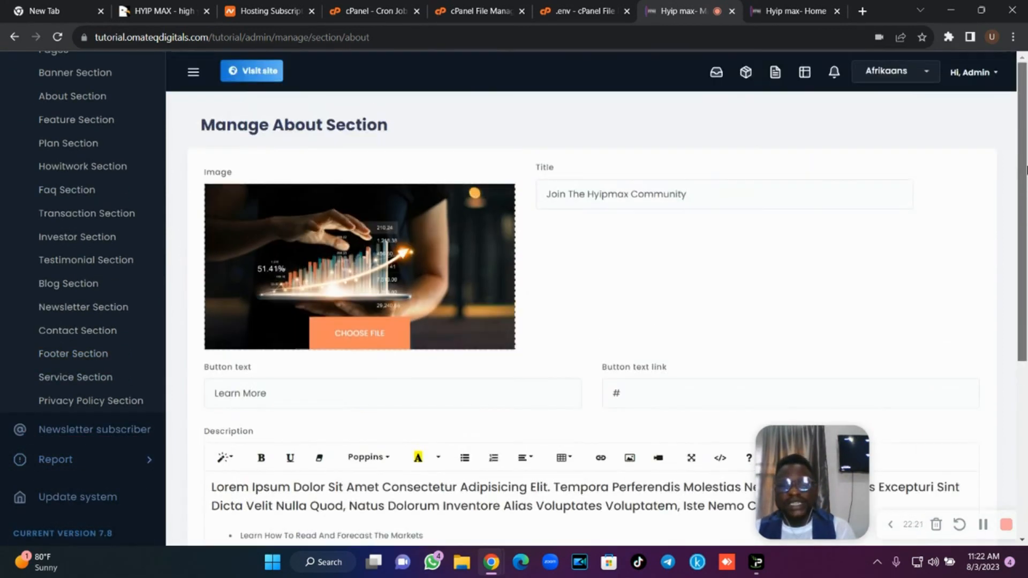
drag(166, 375, 171, 90)
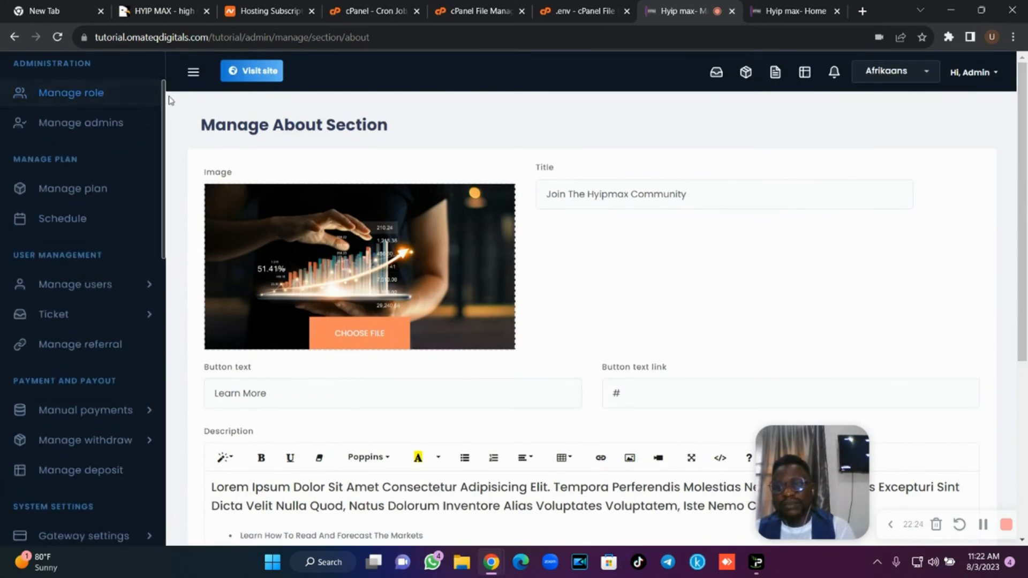
scroll(107, 107, up, 2)
Open the Dashboard and scroll through its investment, user and withdrawal statistics.
click(64, 105)
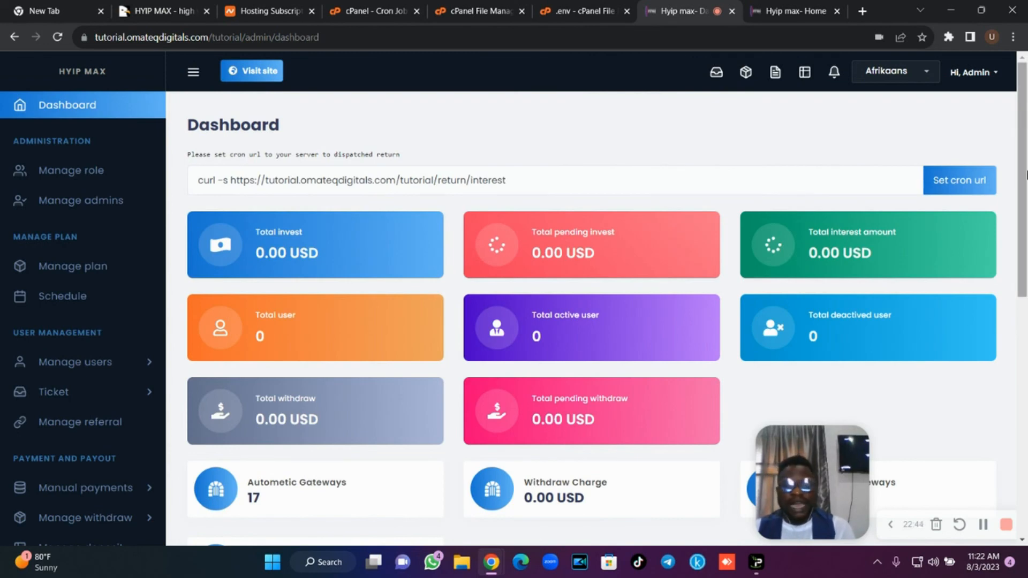
drag(1026, 175, 1025, 247)
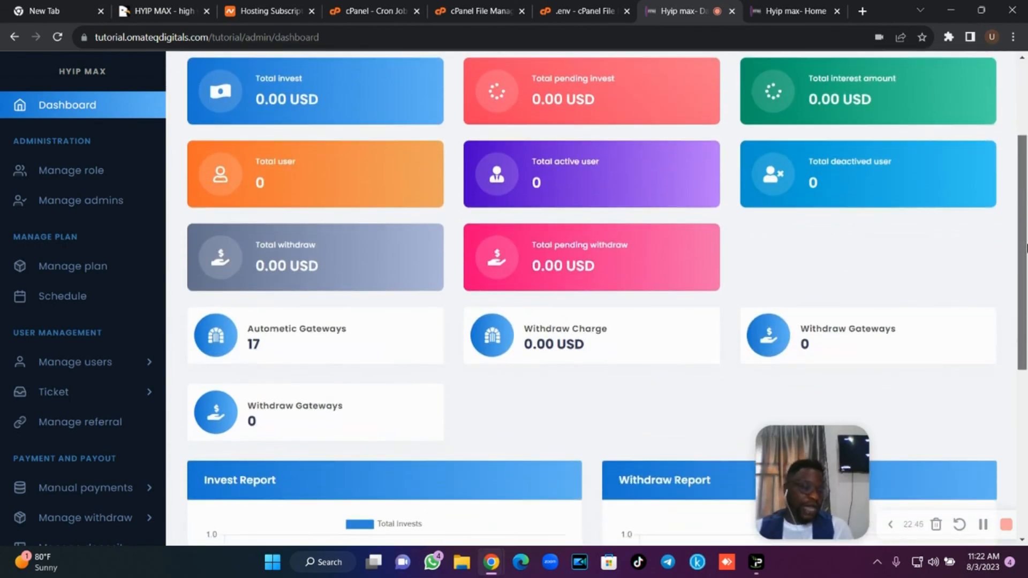
drag(1026, 247, 1025, 175)
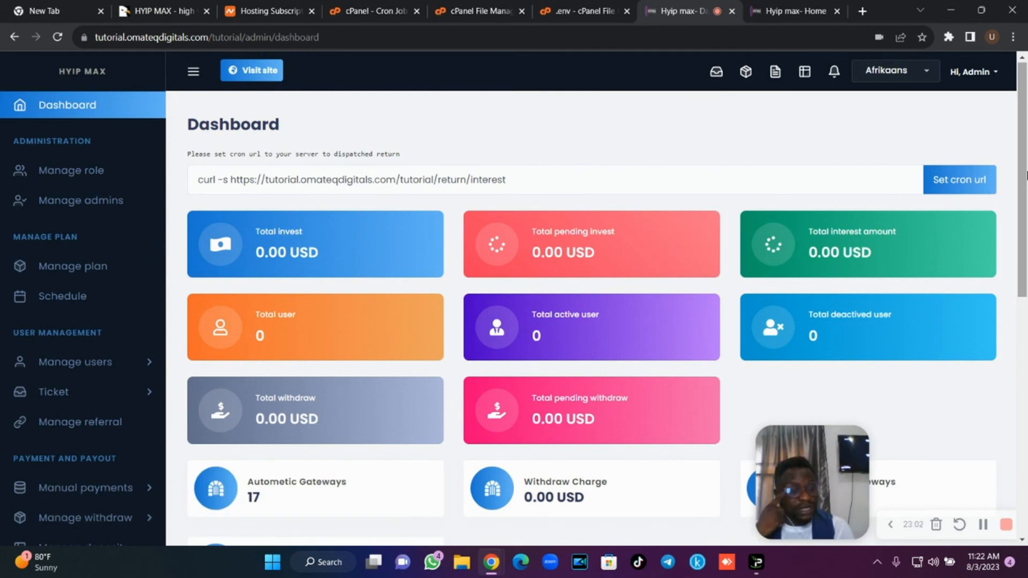
drag(1026, 175, 1026, 289)
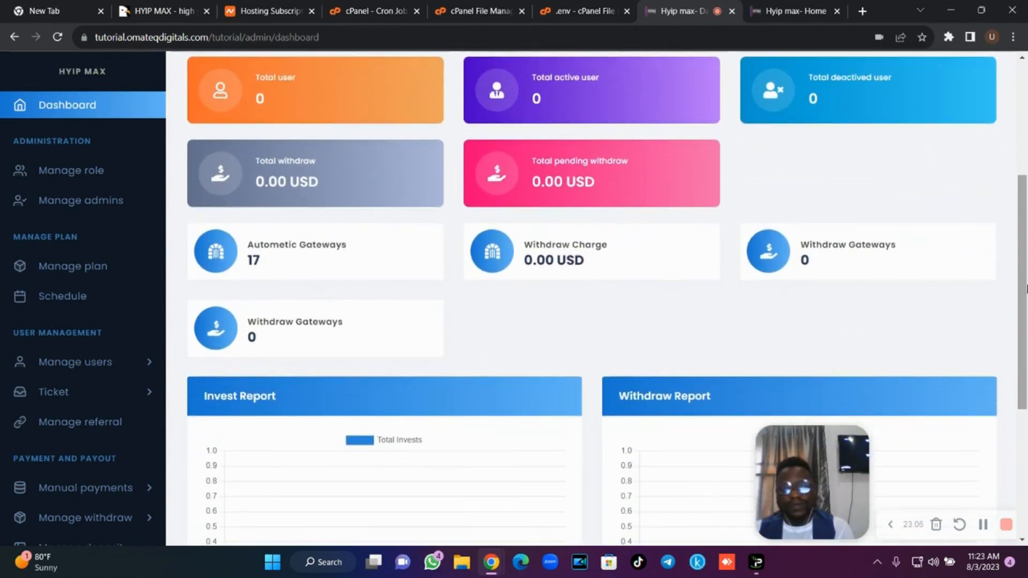